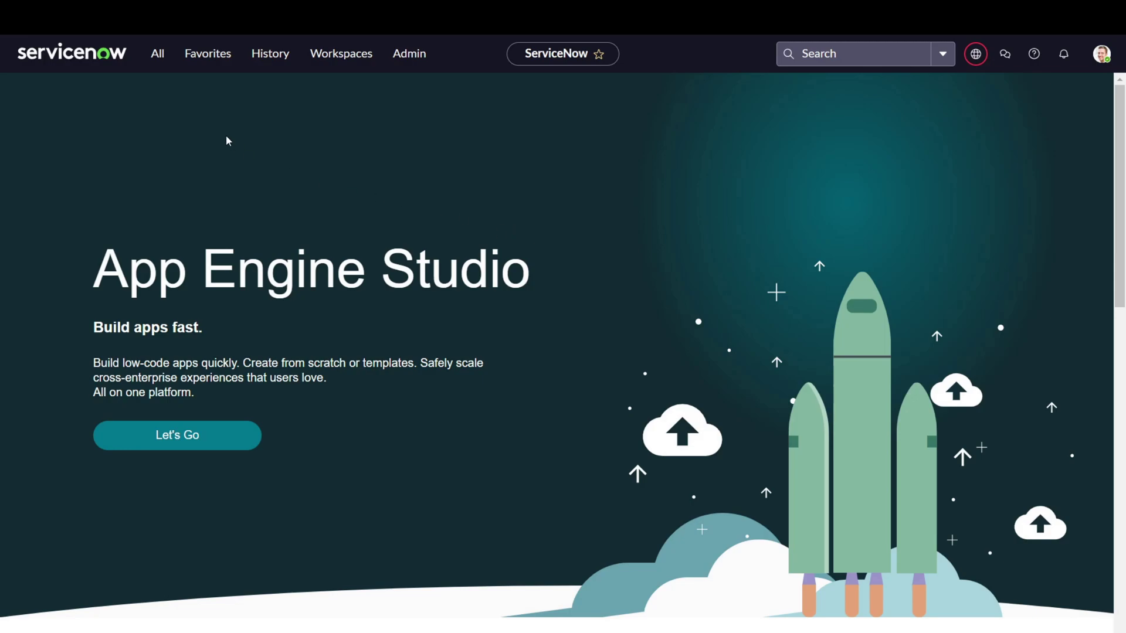
# Find App Engine Studio by filtering for "app engine", launch it, and open the Pune meetup parking app
pyautogui.click(159, 62)
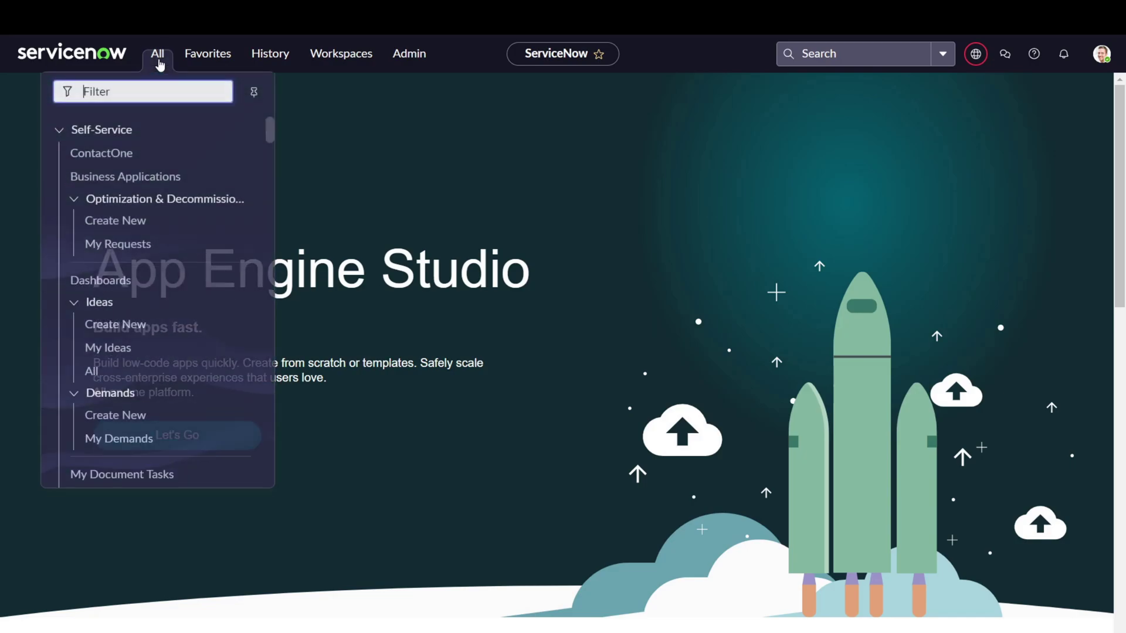
pyautogui.write('app')
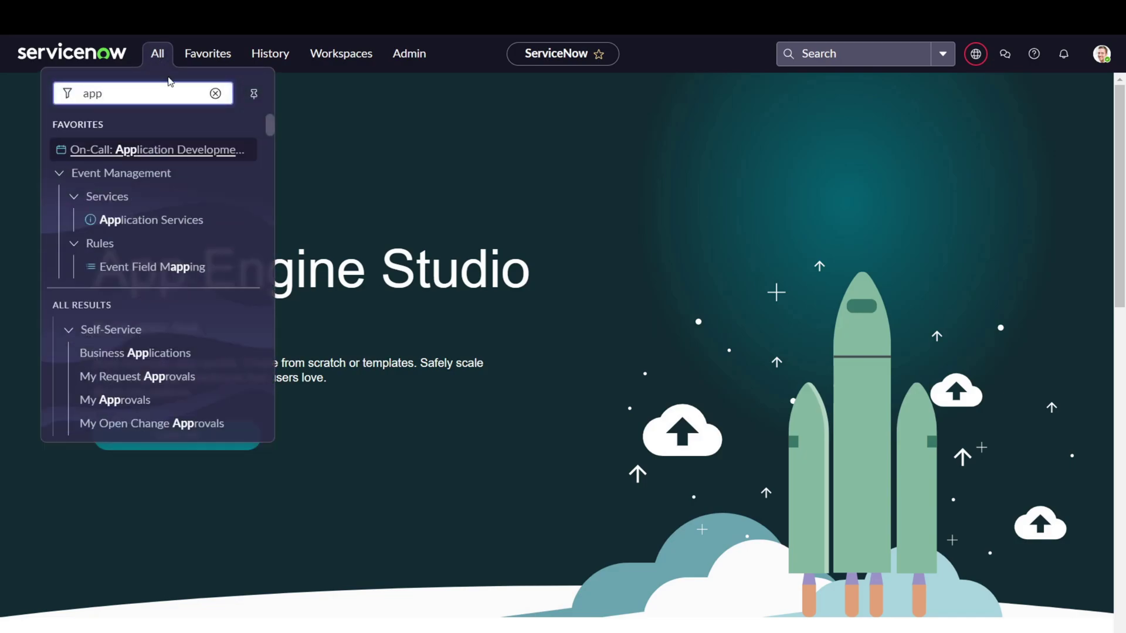
pyautogui.write(' engine')
pyautogui.click(164, 223)
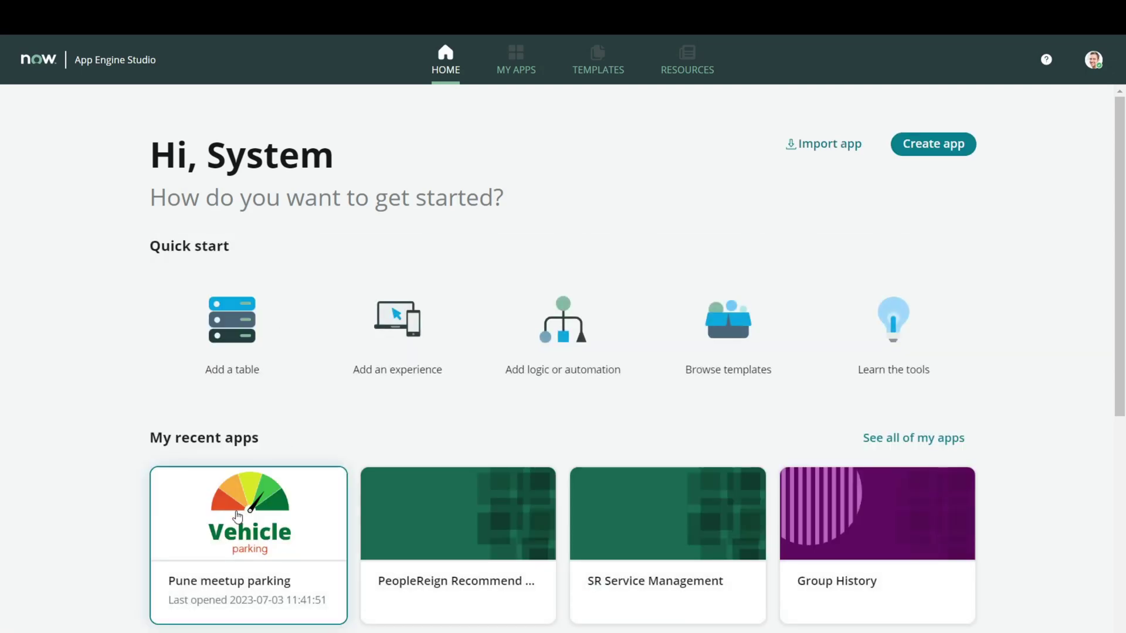
pyautogui.scroll(-3, 247, 411)
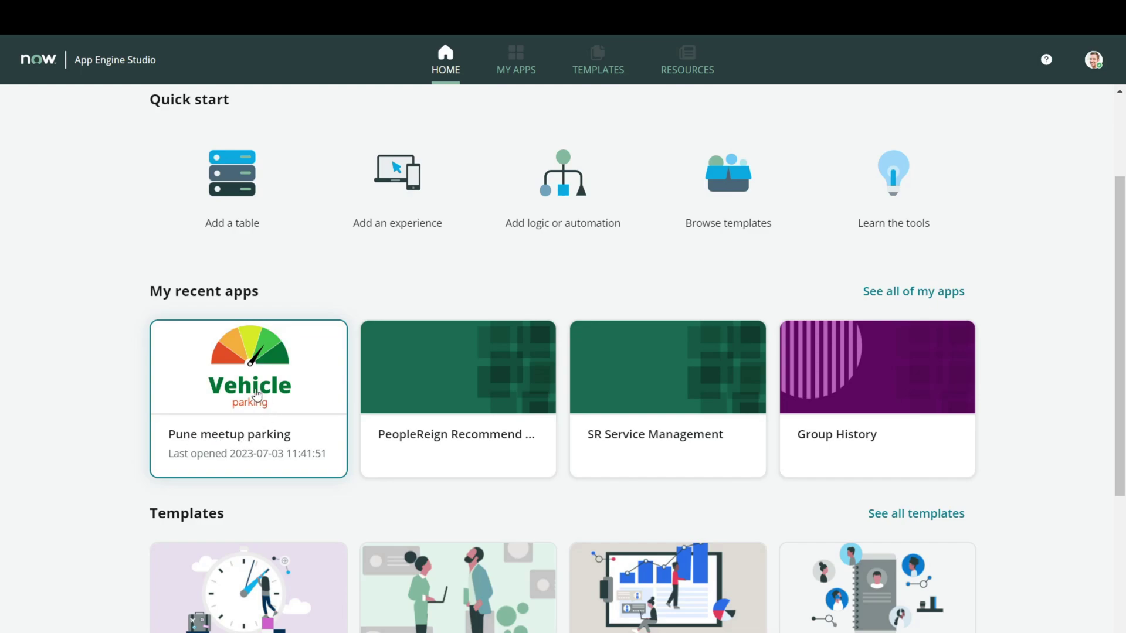
pyautogui.click(256, 395)
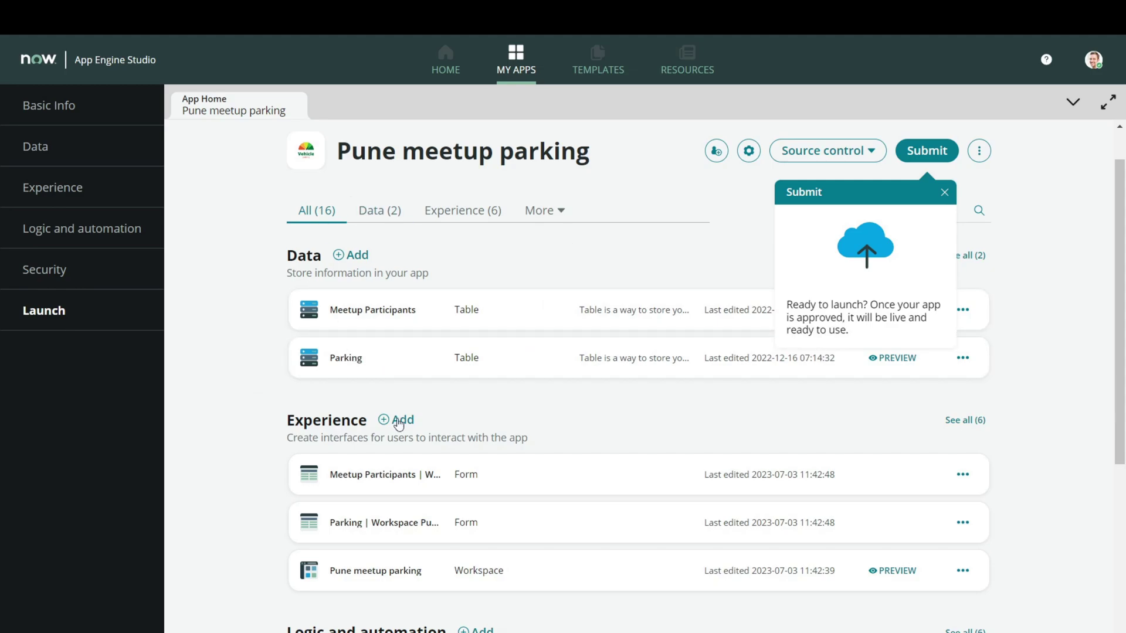
# Start adding a Workspace experience to the Pune meetup parking app
pyautogui.click(380, 421)
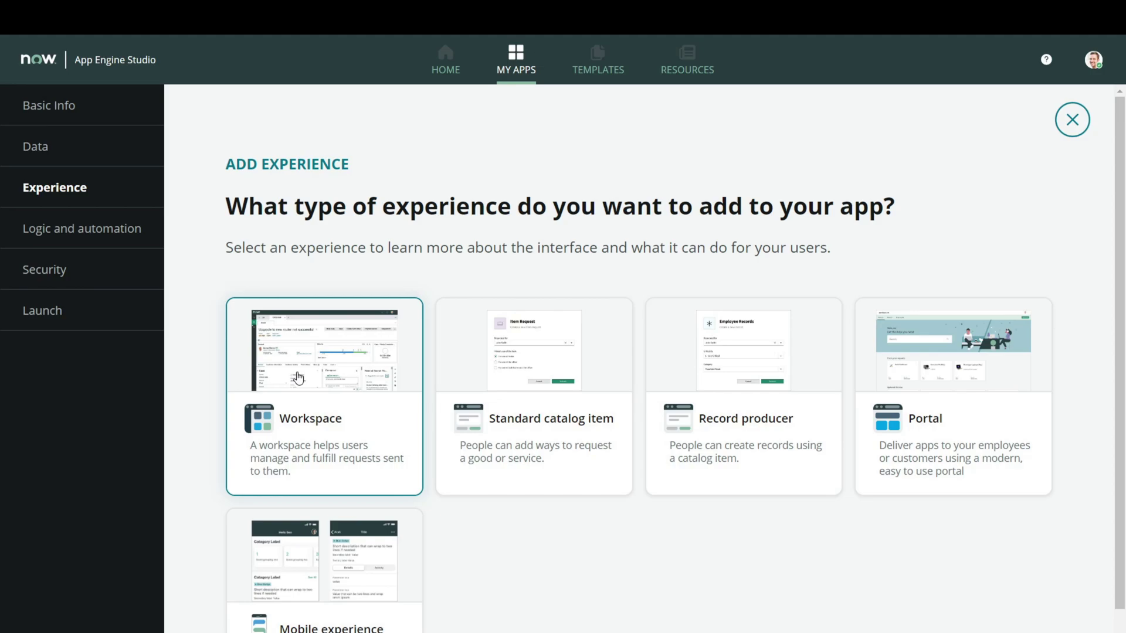
pyautogui.click(298, 377)
pyautogui.scroll(-1, 384, 336)
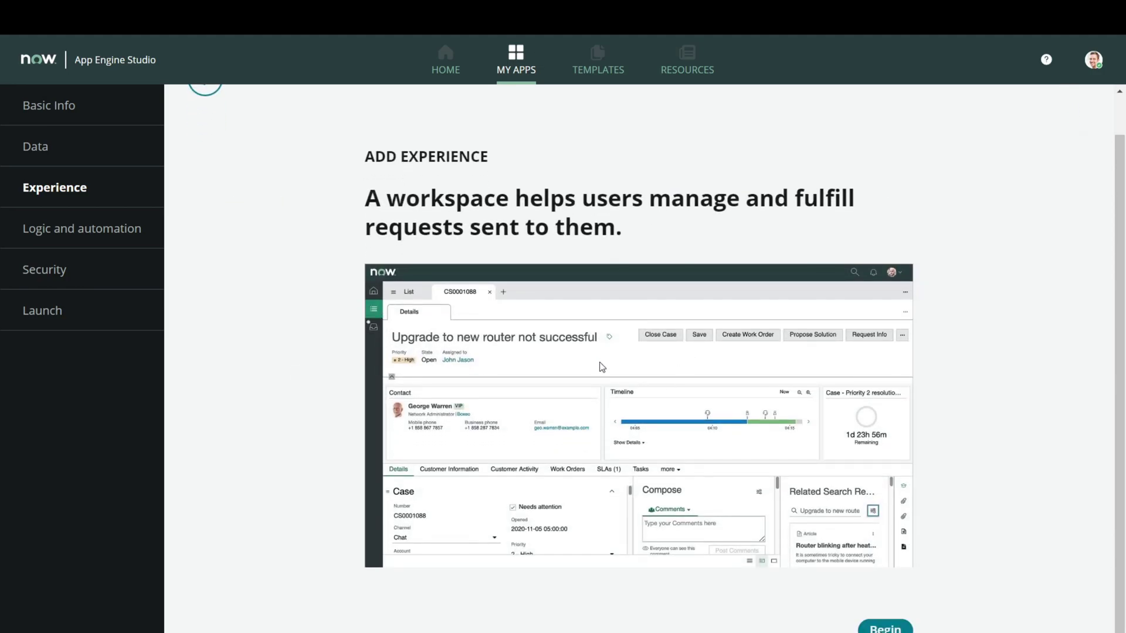
pyautogui.moveTo(419, 205); pyautogui.dragTo(673, 204)
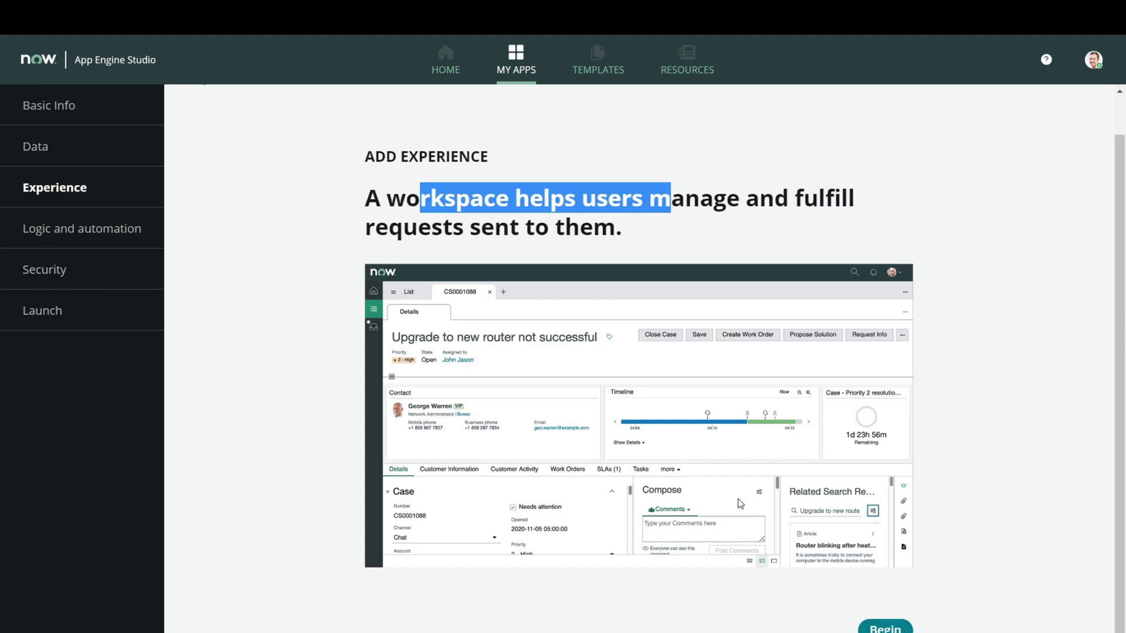
pyautogui.click(885, 628)
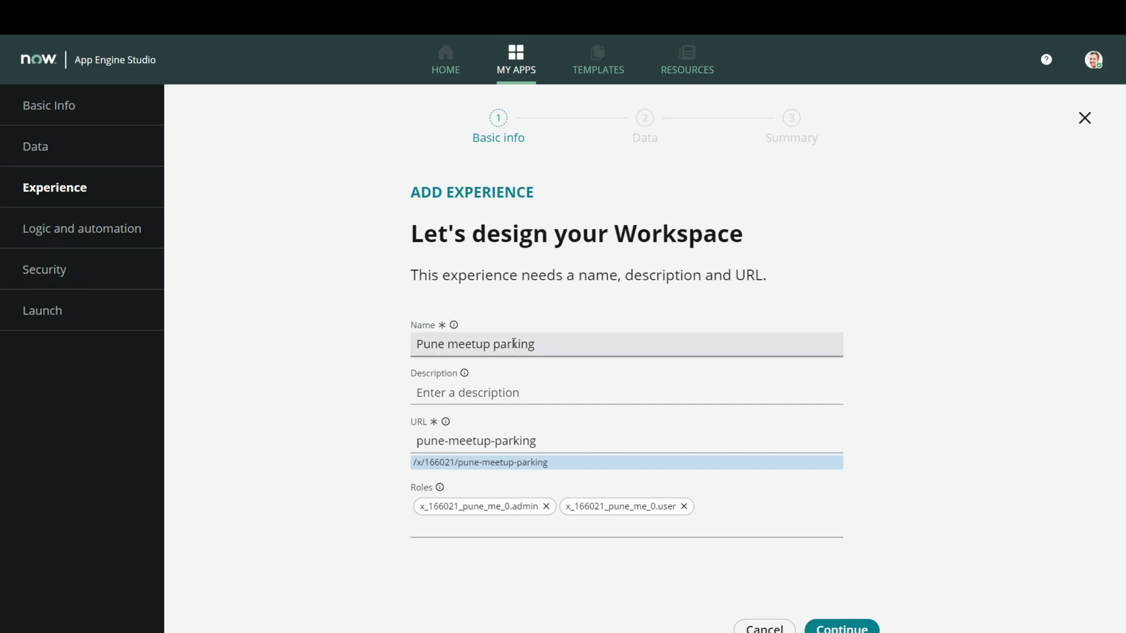
# Replace the workspace name with "Parking Experience", correcting its spelling with the suggested word
pyautogui.click(601, 346)
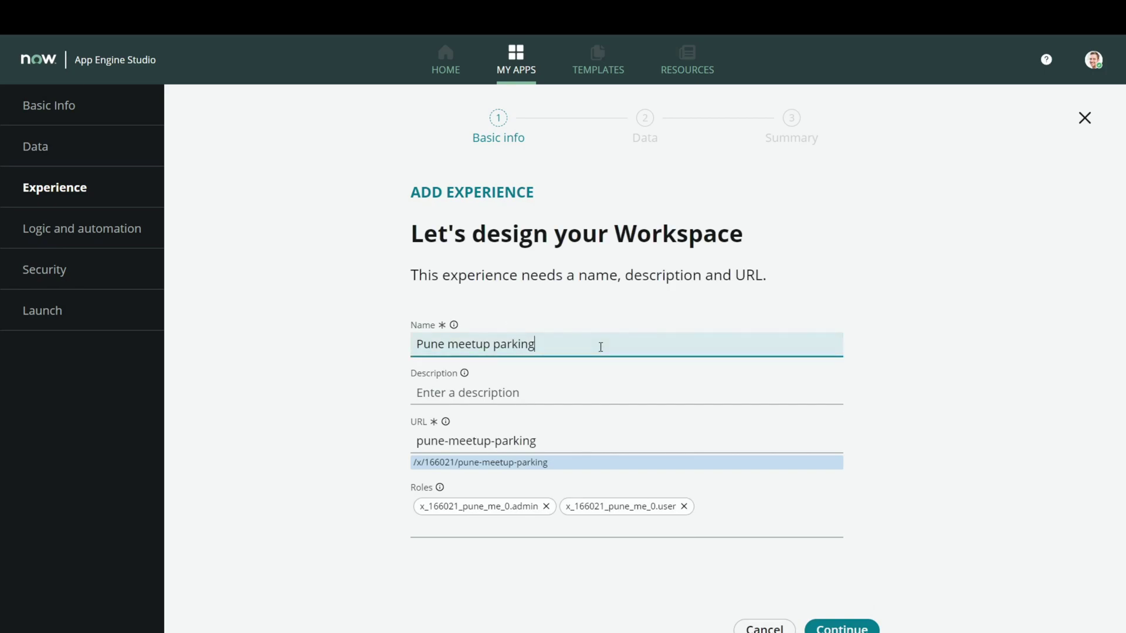
pyautogui.hotkey('ctrl', 'a')
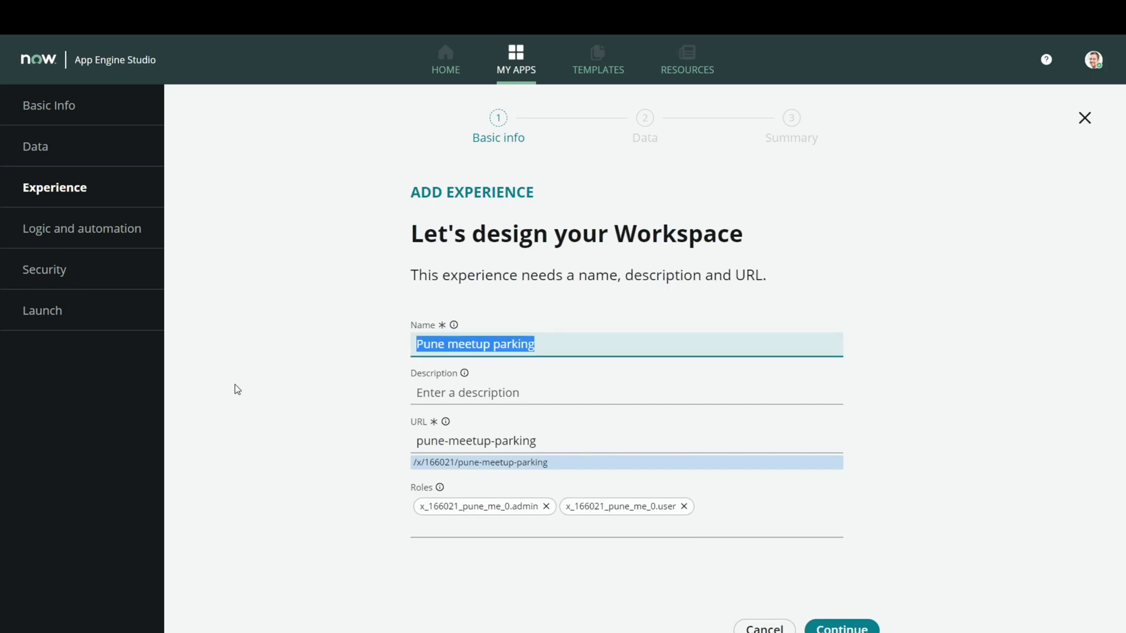
pyautogui.press('BackSpace')
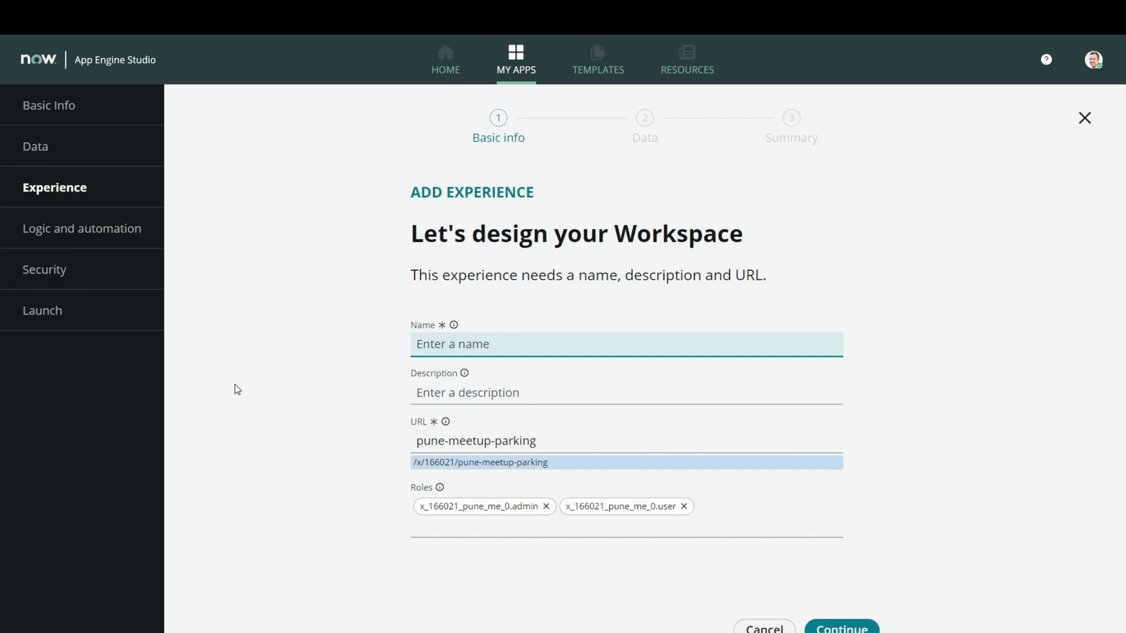
pyautogui.write('Parking Experianve')
pyautogui.press('BackSpace')
pyautogui.press('BackSpace')
pyautogui.write('ce')
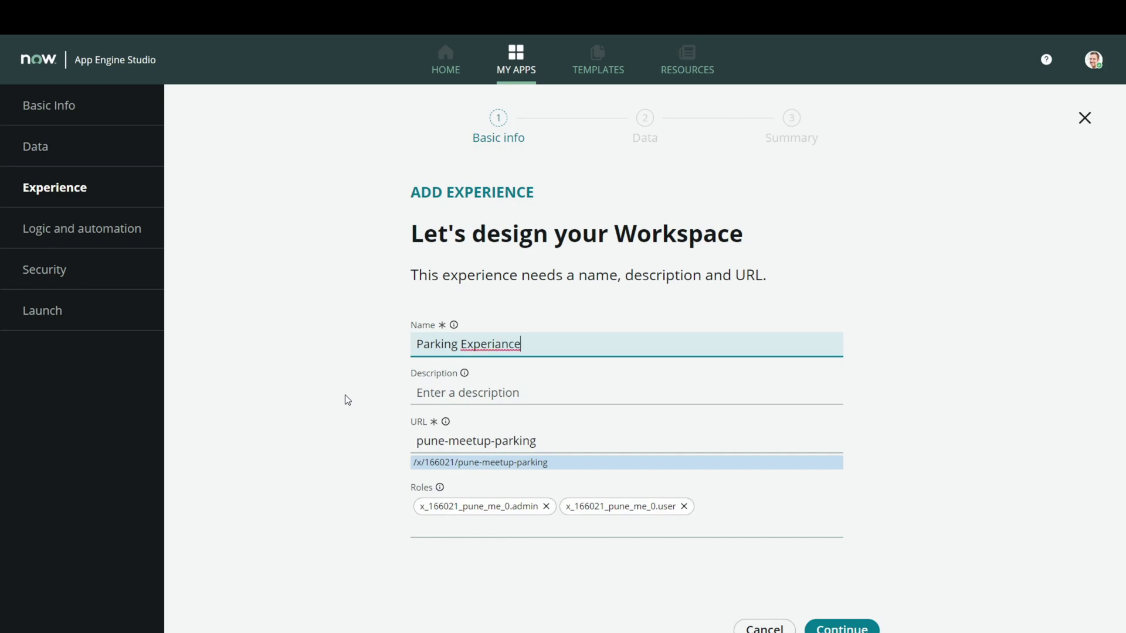
pyautogui.rightClick(495, 345)
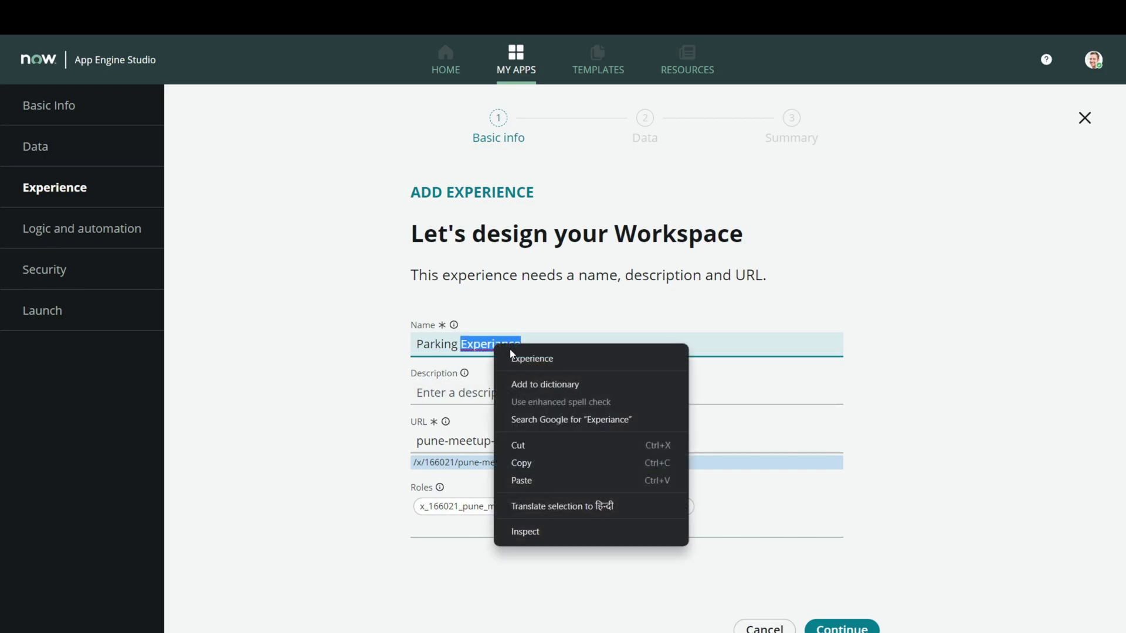
pyautogui.click(526, 359)
# Enter the description "This is a test workspace", keep the URL parking-experience and both roles, and continue to the data setup
pyautogui.click(502, 399)
pyautogui.write('This is a test wor')
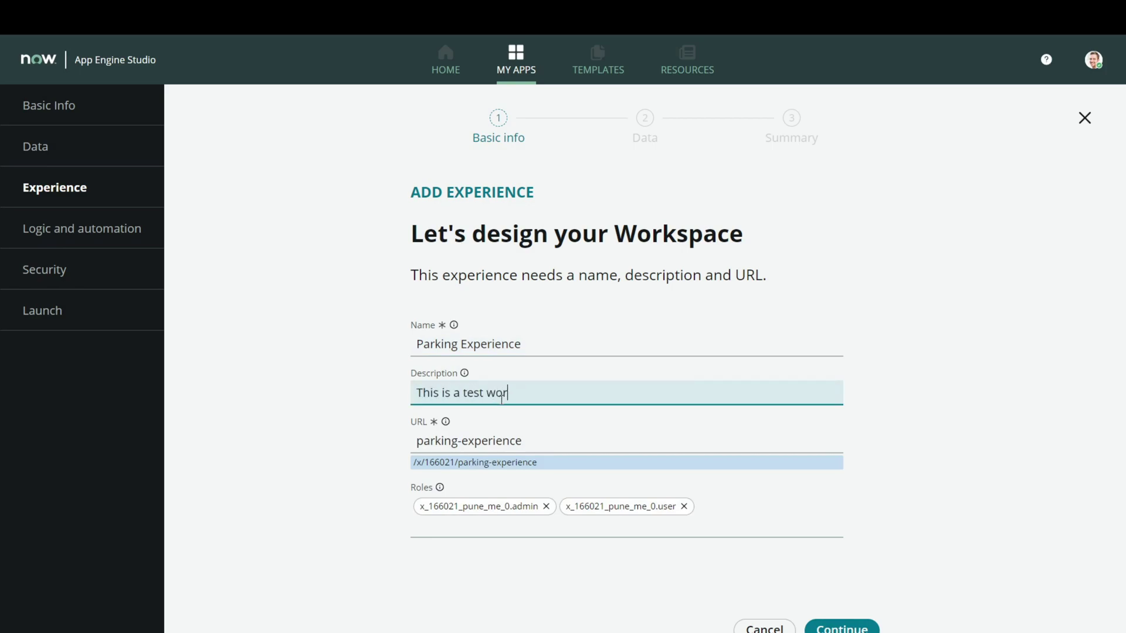
pyautogui.write('kspace')
pyautogui.click(483, 441)
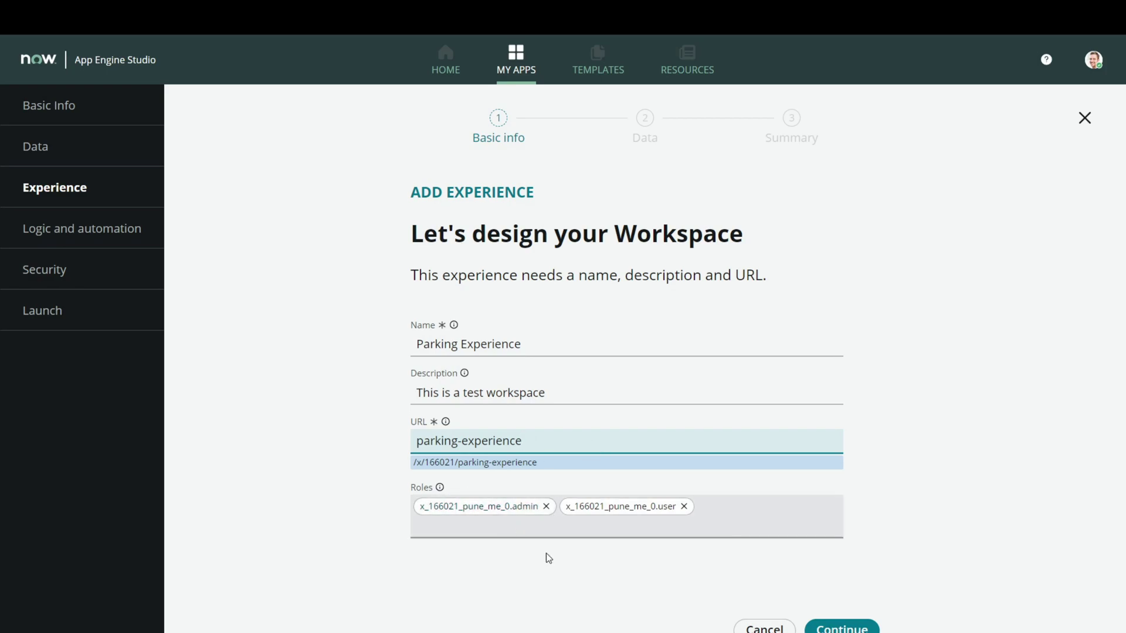
pyautogui.click(841, 628)
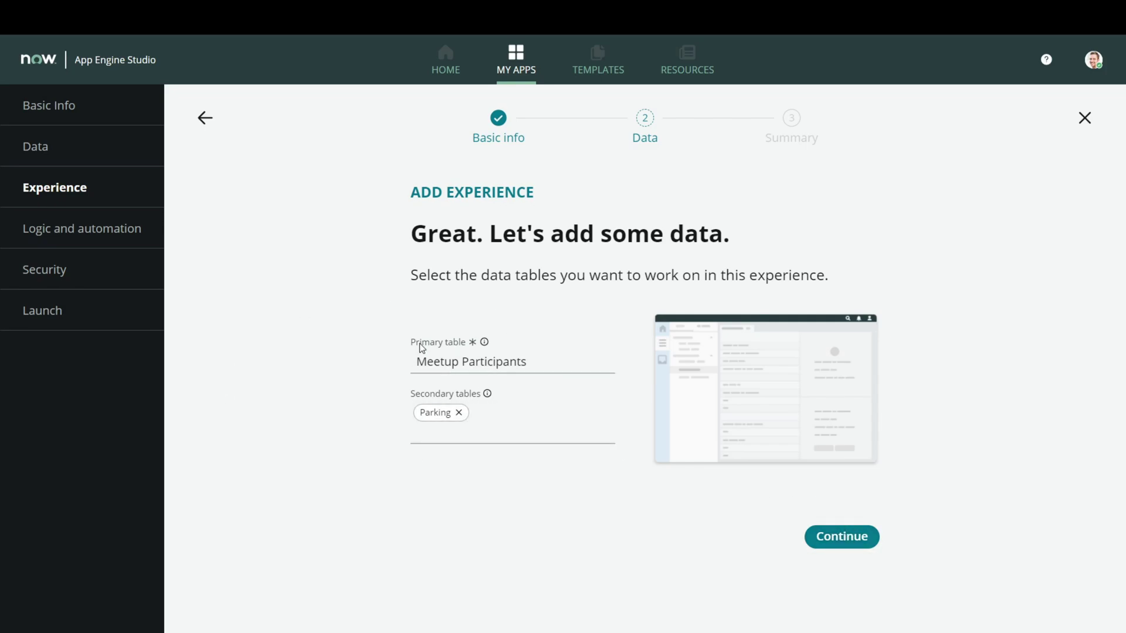
# Create the workspace with Meetup Participants as primary table and Parking as secondary table, and return to the app home
pyautogui.moveTo(417, 361); pyautogui.dragTo(518, 356)
pyautogui.click(300, 303)
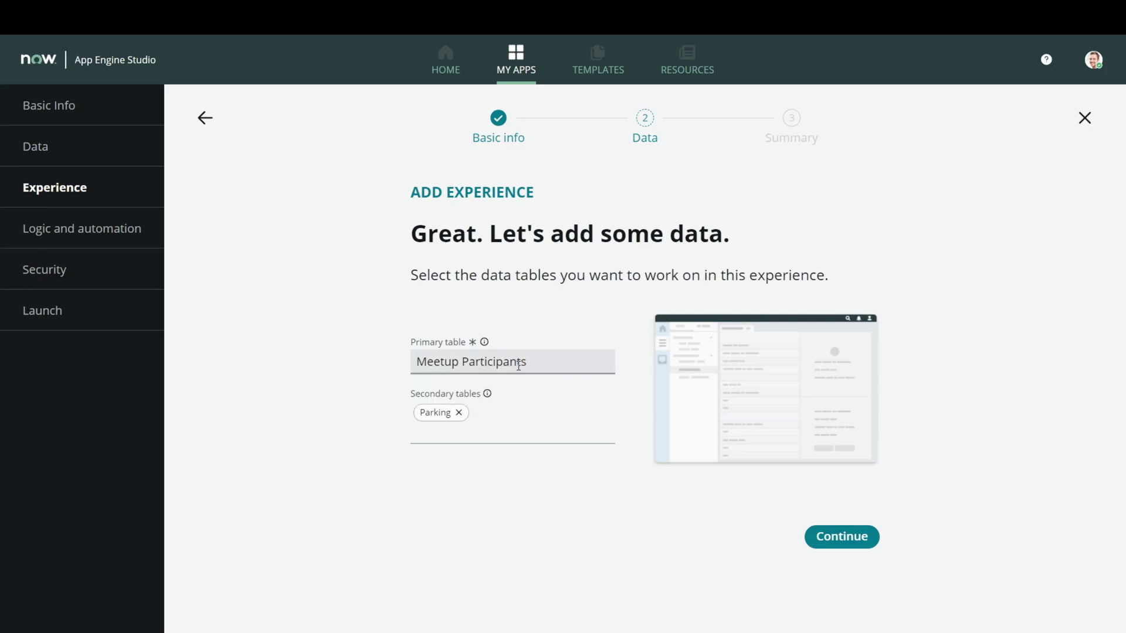
pyautogui.click(839, 537)
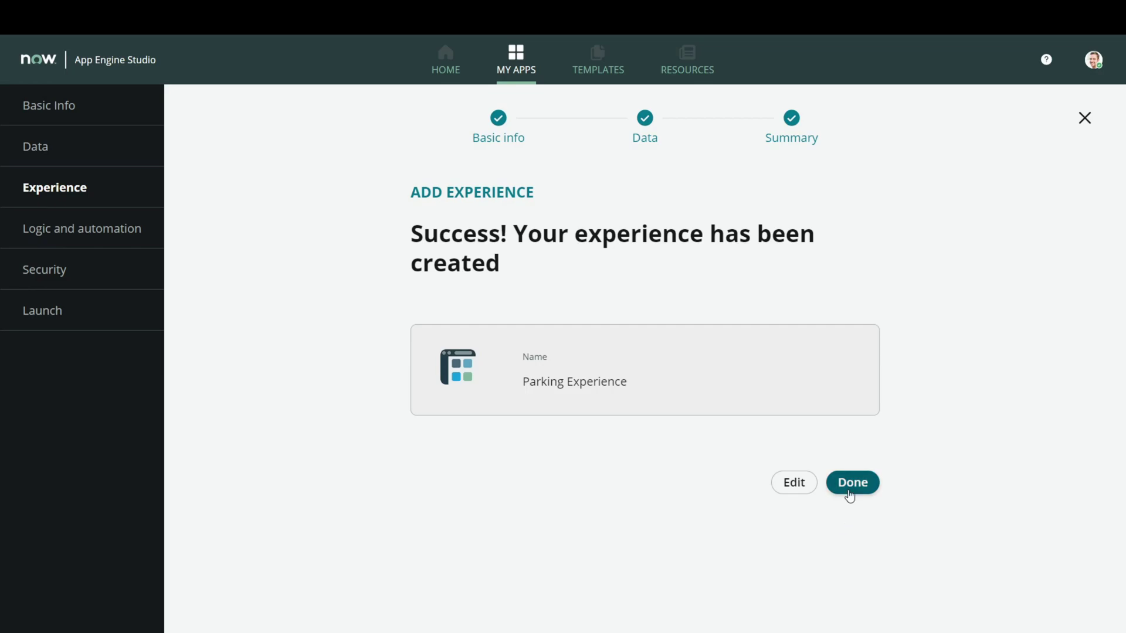
pyautogui.click(852, 485)
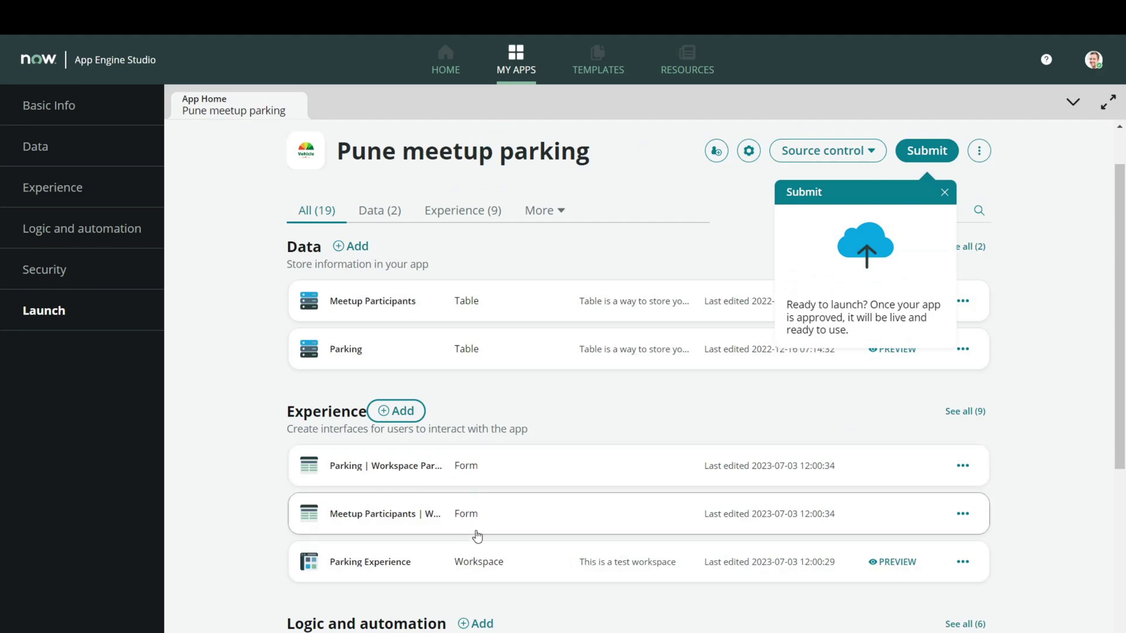
# Preview the Parking Experience workspace and examine the Happening now and My Work sections of its home page
pyautogui.scroll(-2, 432, 505)
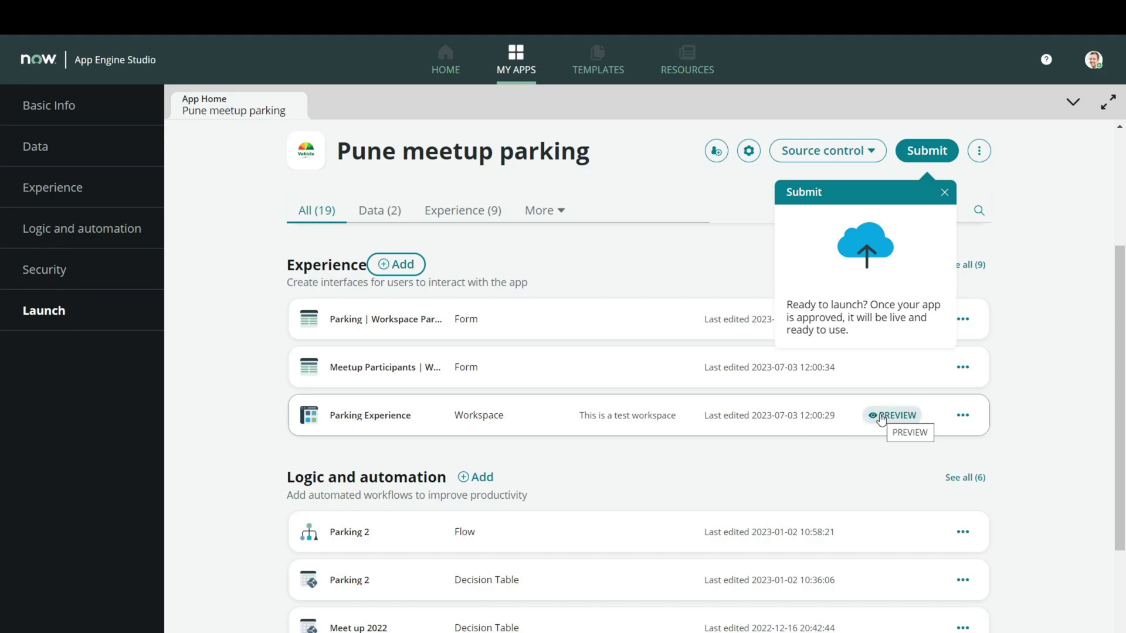
pyautogui.click(882, 416)
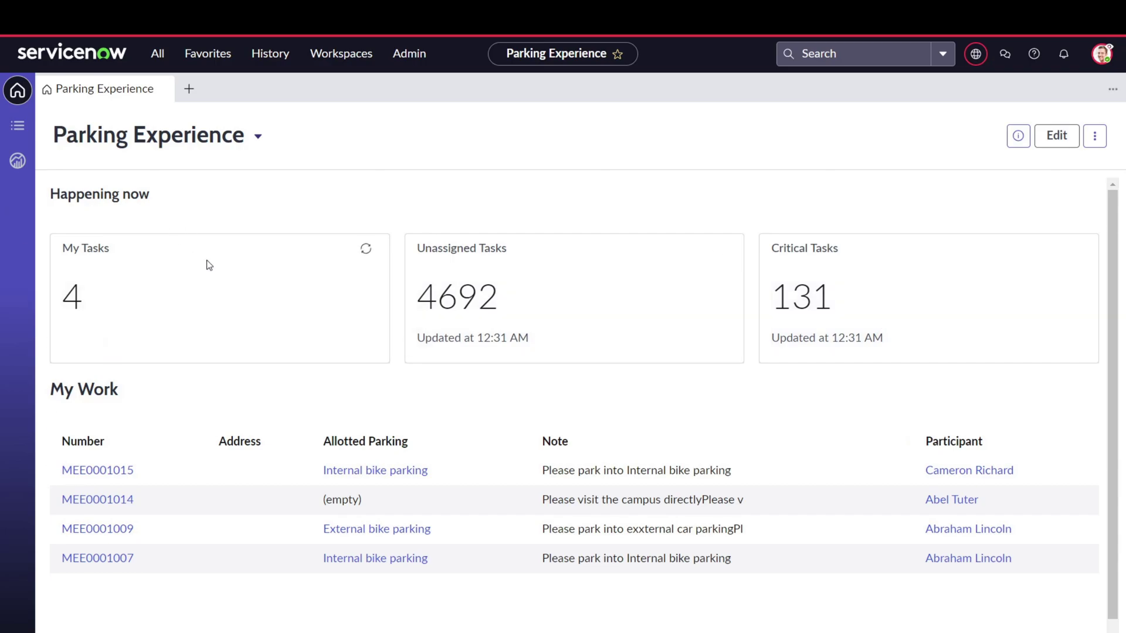
pyautogui.moveTo(206, 196); pyautogui.dragTo(2, 193)
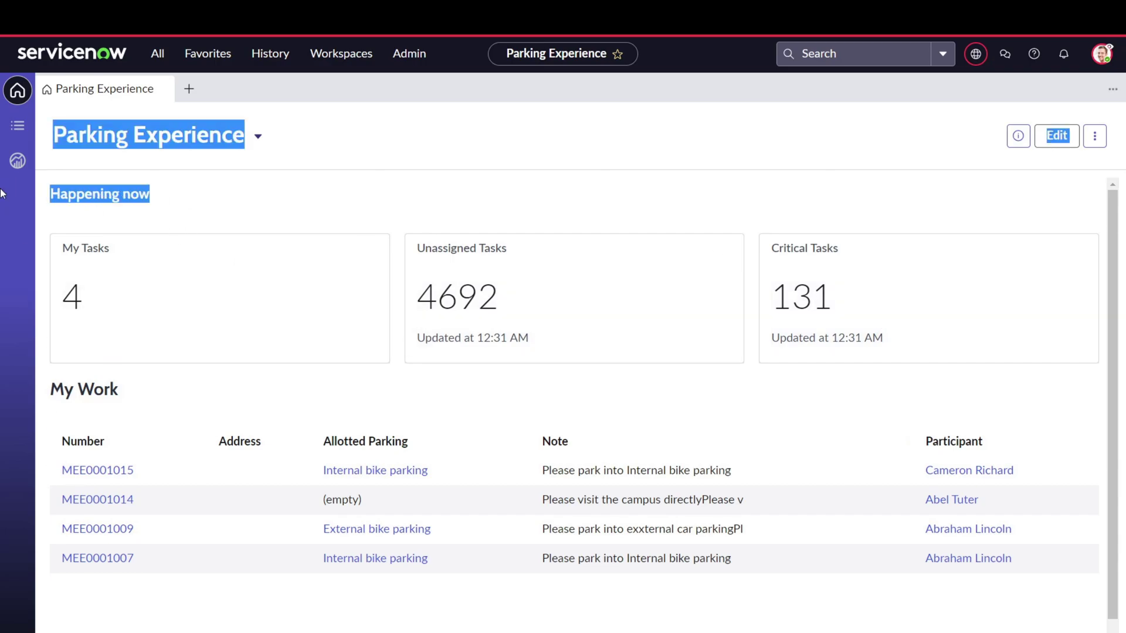
pyautogui.click(208, 208)
pyautogui.moveTo(208, 208); pyautogui.dragTo(126, 210)
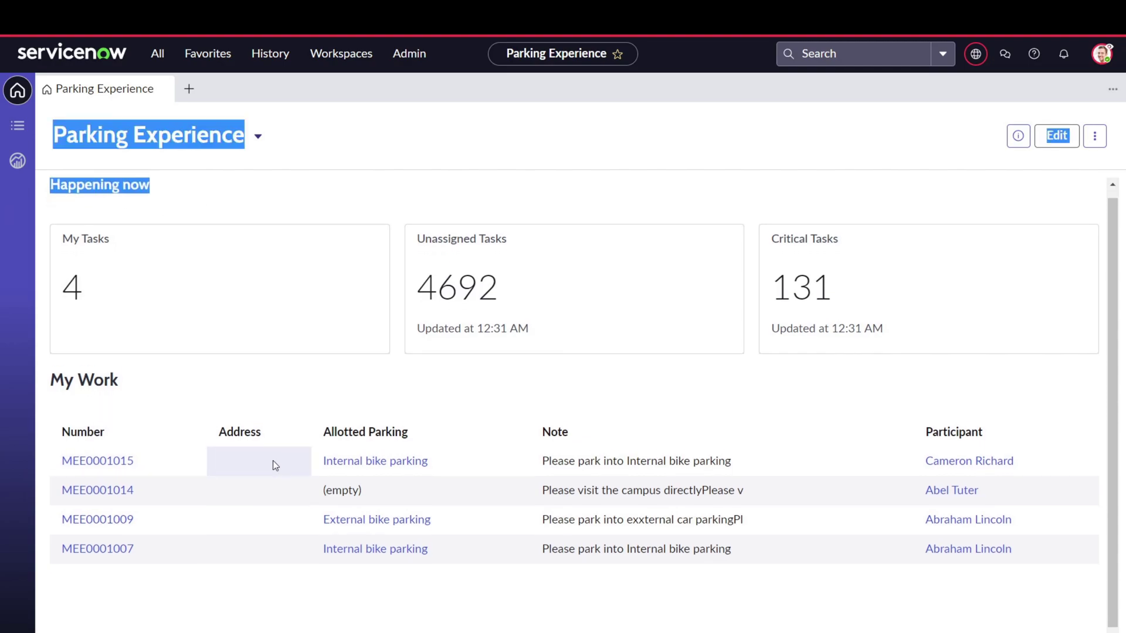
pyautogui.scroll(-1, 273, 463)
pyautogui.moveTo(134, 366); pyautogui.dragTo(351, 503)
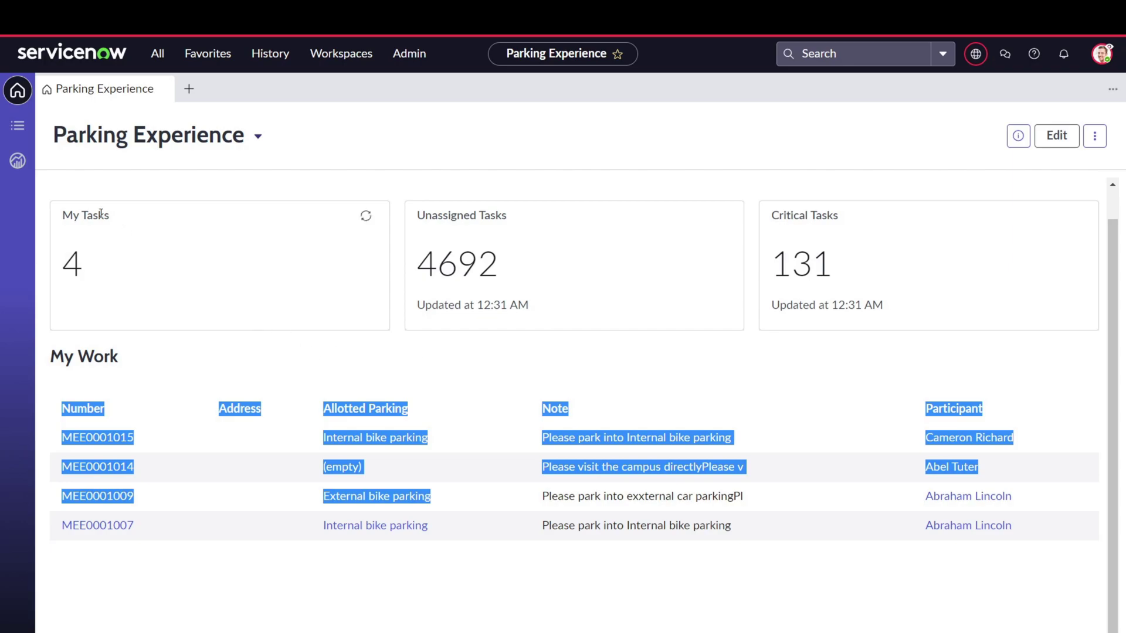
# Look through the workspace's Meetup Participants and Parking record lists and its Analytics Center
pyautogui.click(11, 135)
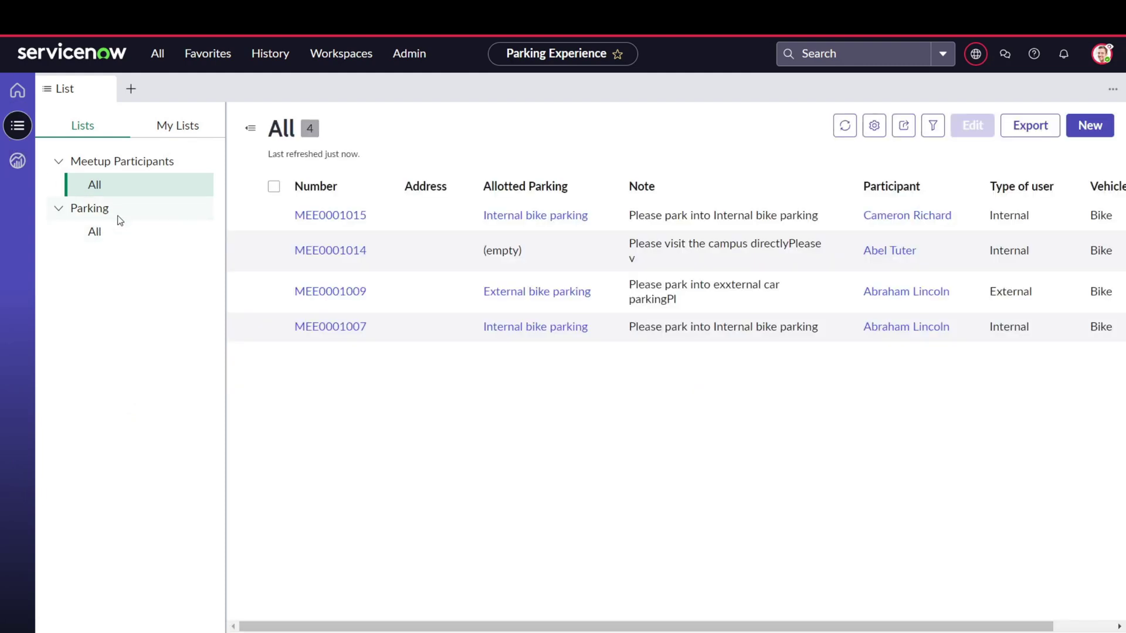
pyautogui.click(103, 233)
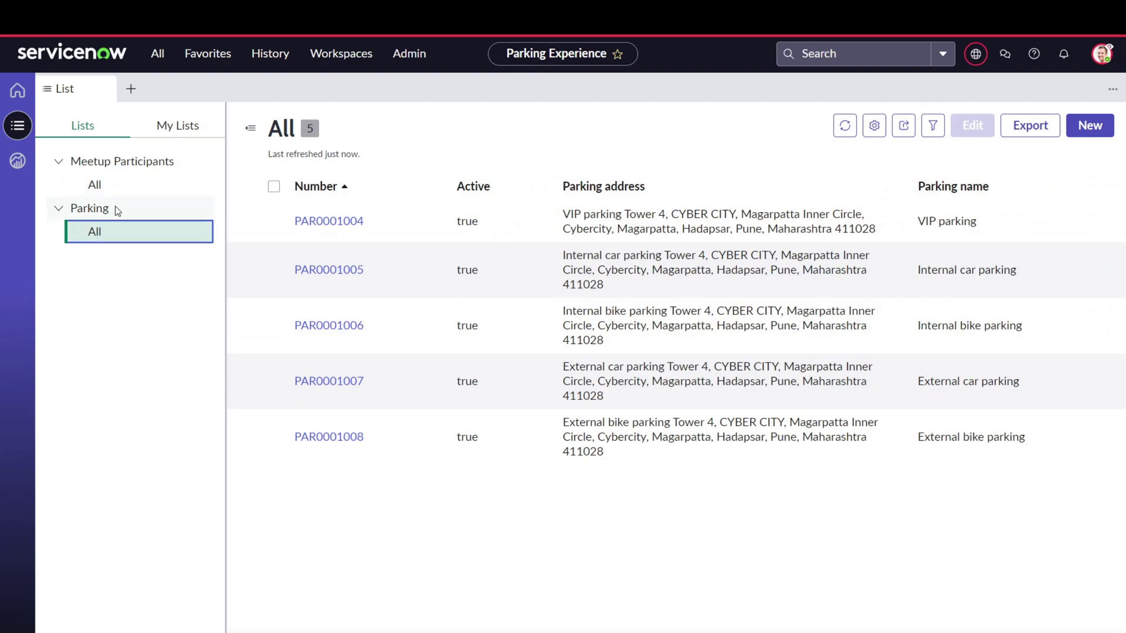
pyautogui.click(13, 162)
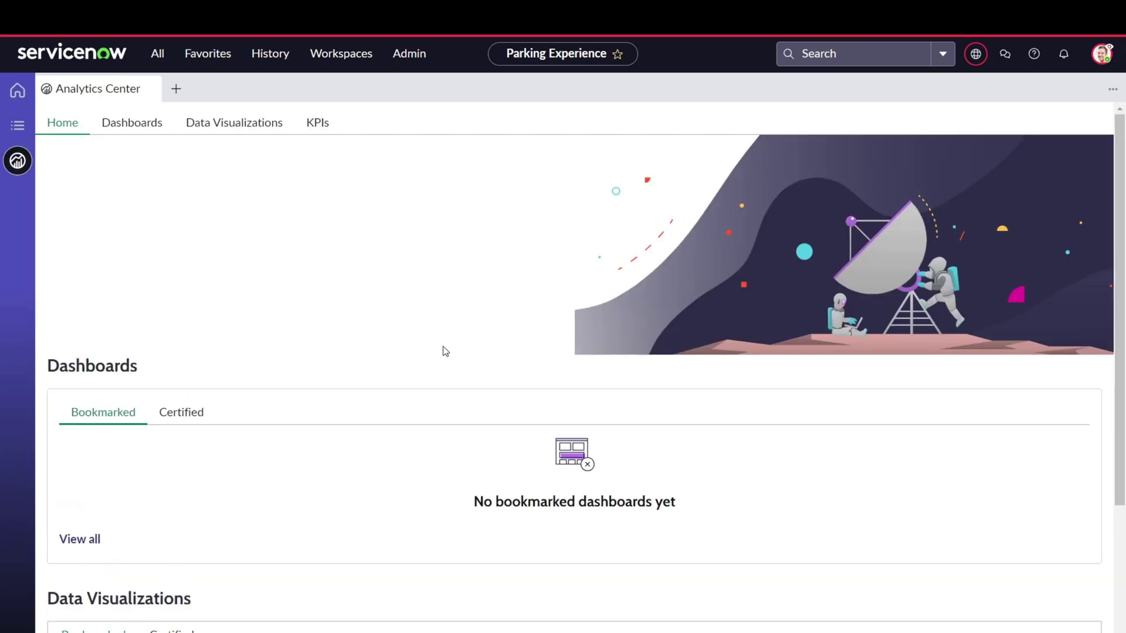
pyautogui.scroll(-5, 444, 350)
pyautogui.scroll(-2, 444, 350)
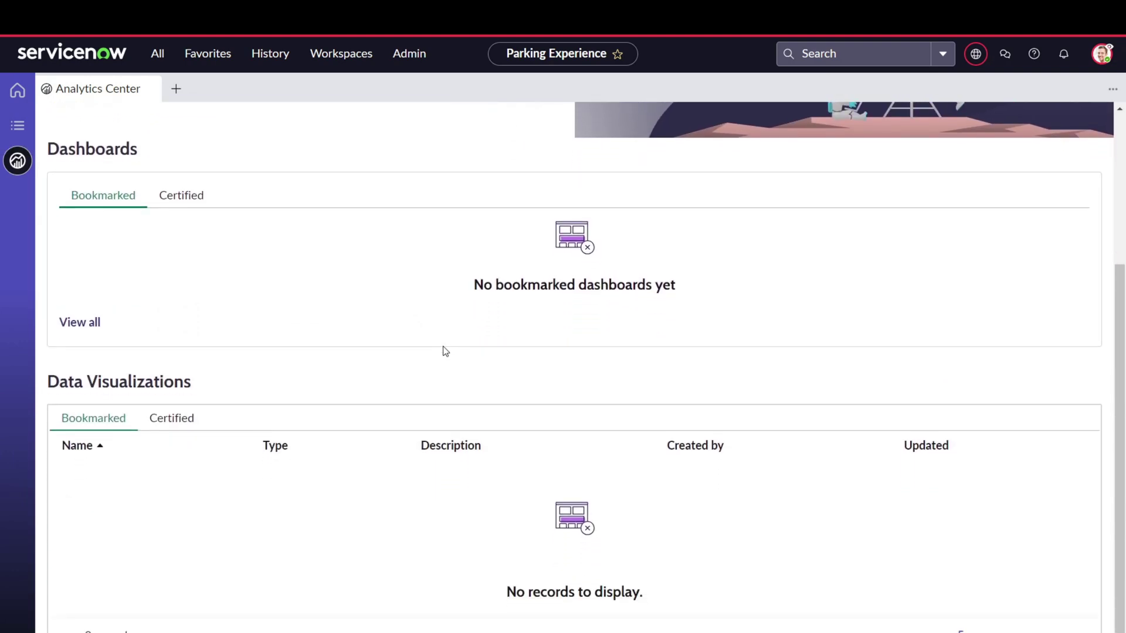
pyautogui.scroll(5, 444, 350)
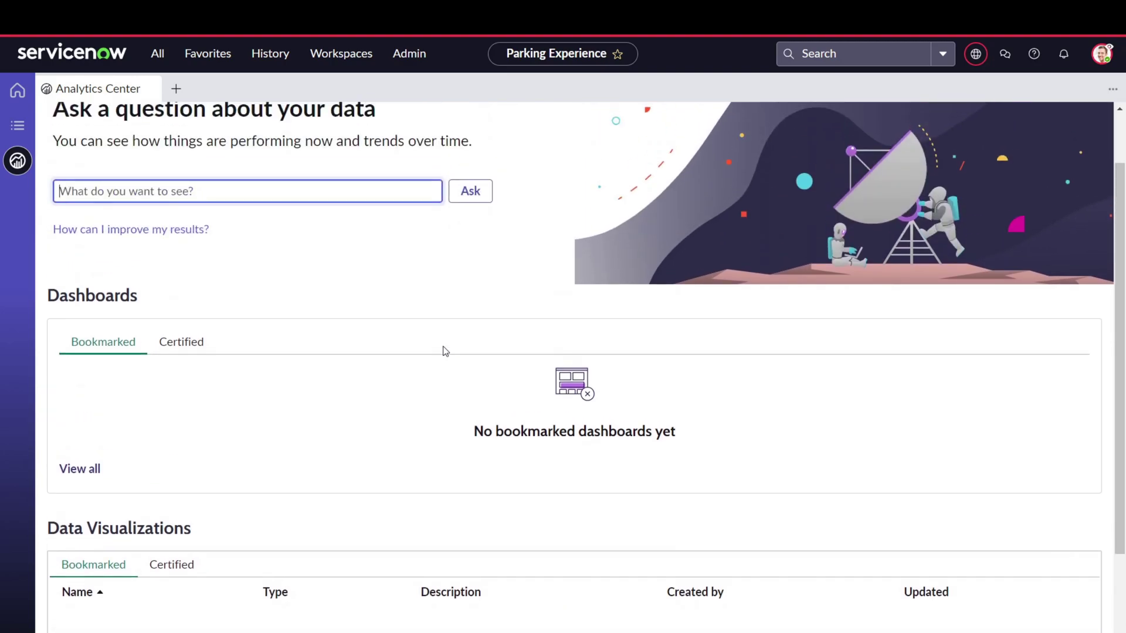
# Return to the workspace home page and put the Parking Experience dashboard into editing mode
pyautogui.click(17, 91)
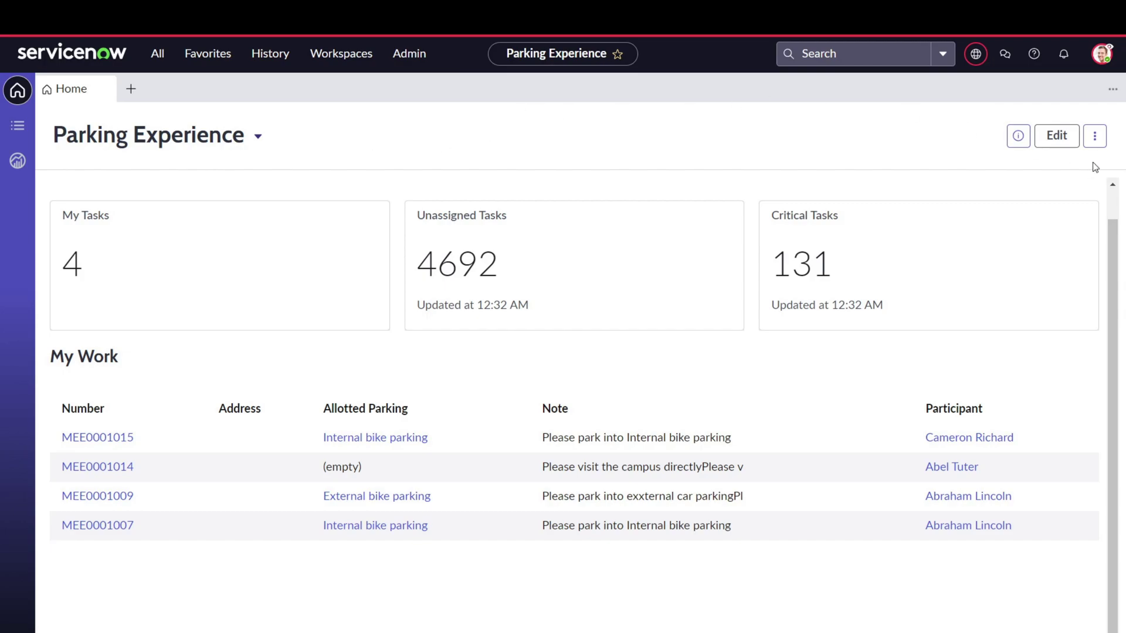
pyautogui.click(1038, 143)
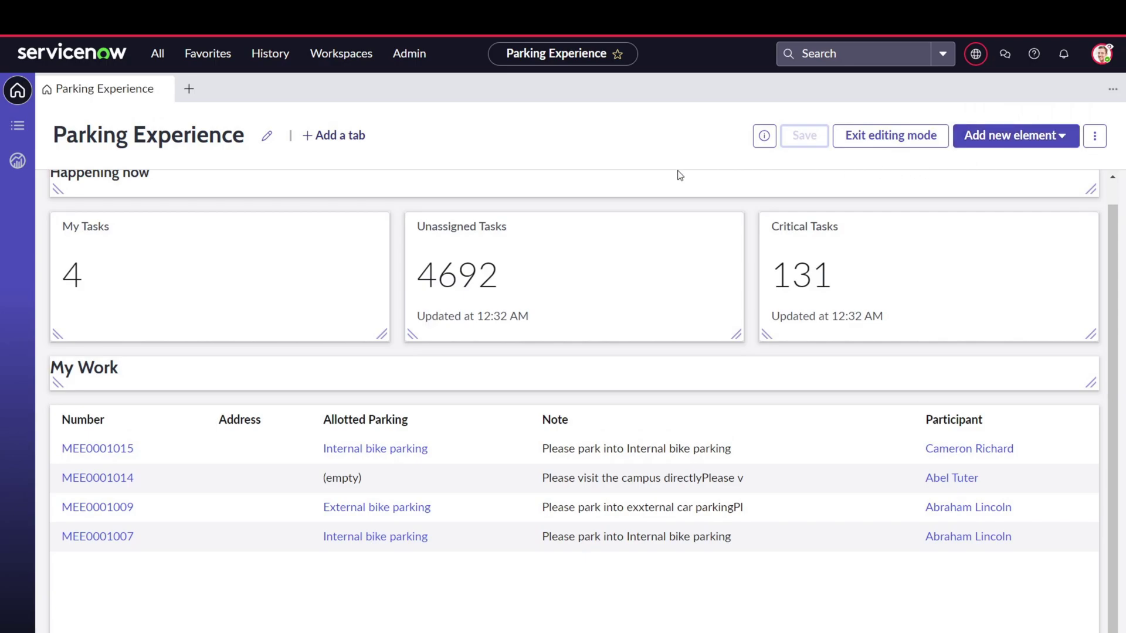
pyautogui.scroll(1, 567, 251)
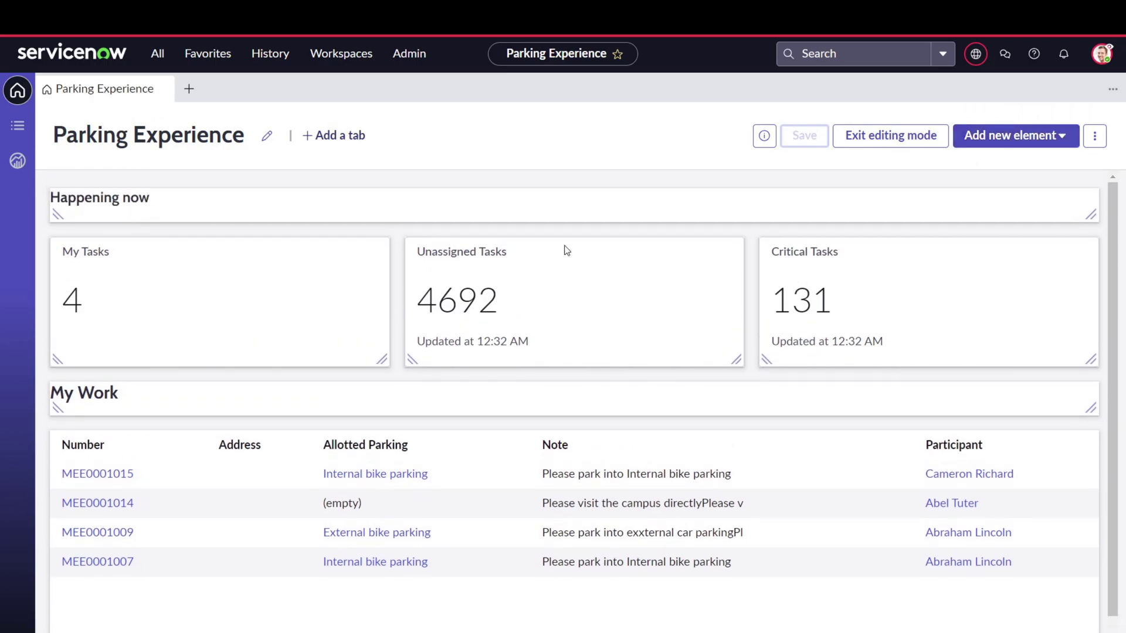
# Configure the Happening now heading and change its label to "Happening now at Technomonk"
pyautogui.click(162, 199)
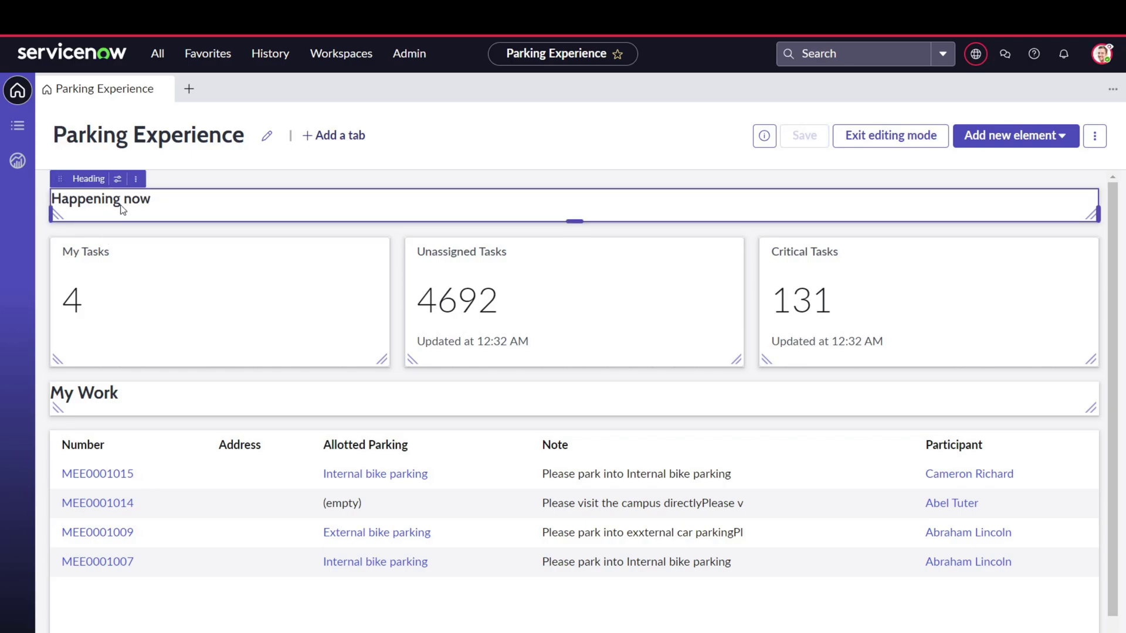
pyautogui.click(136, 180)
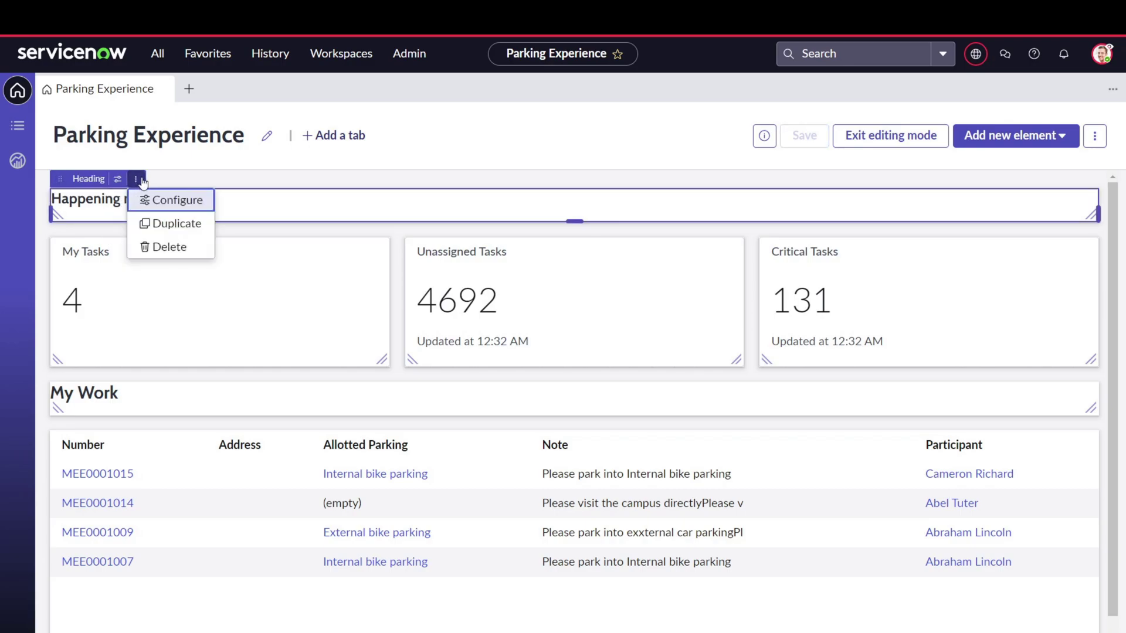
pyautogui.click(164, 202)
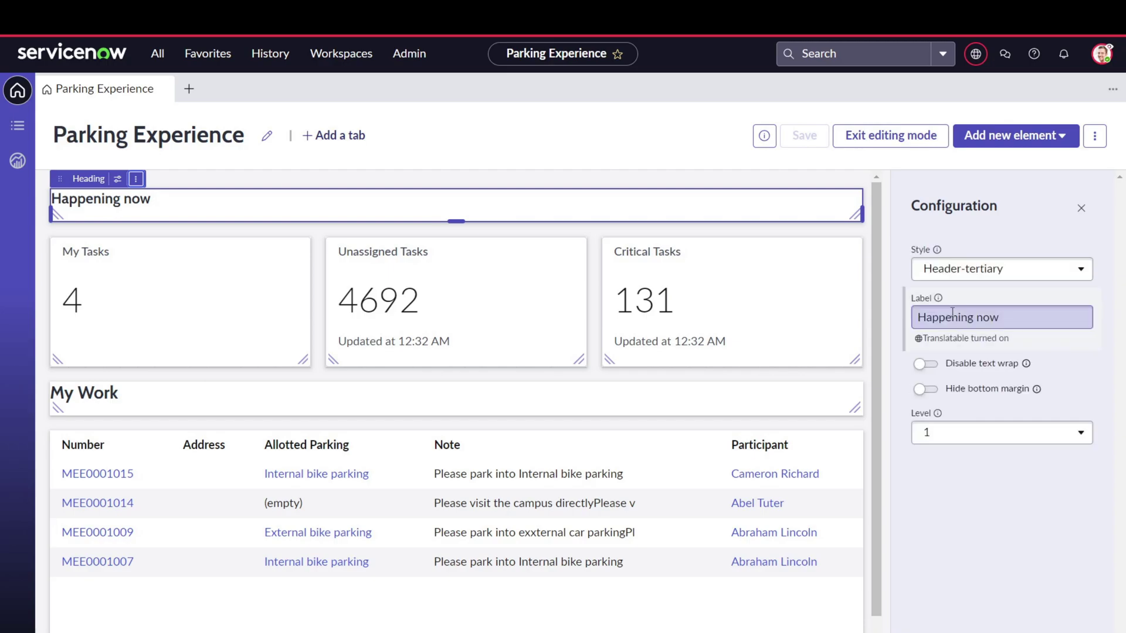
pyautogui.click(1000, 320)
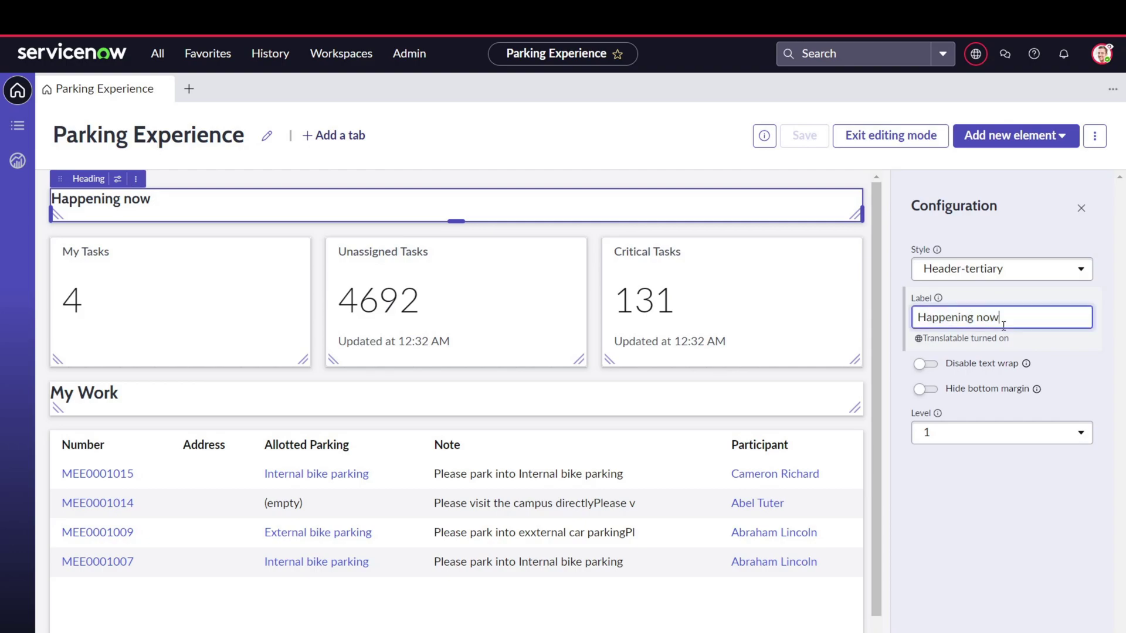
pyautogui.write('at ')
pyautogui.write('t')
pyautogui.write('Techno')
pyautogui.write('monk')
# Try level 3 for the heading, and set its level to 4
pyautogui.click(973, 436)
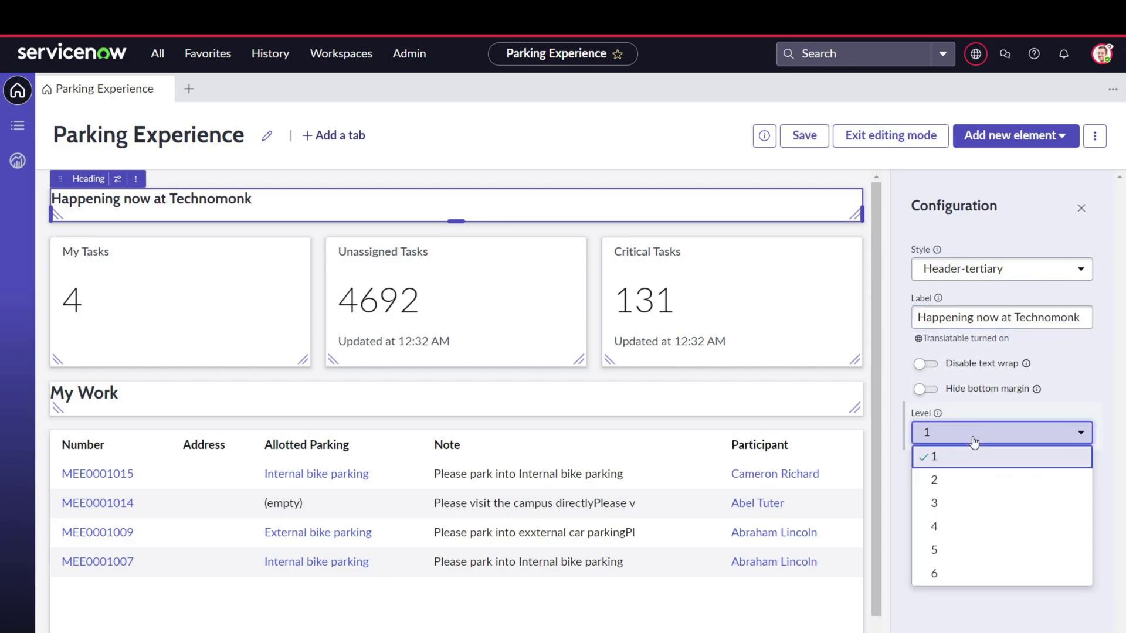
pyautogui.click(974, 500)
pyautogui.click(973, 434)
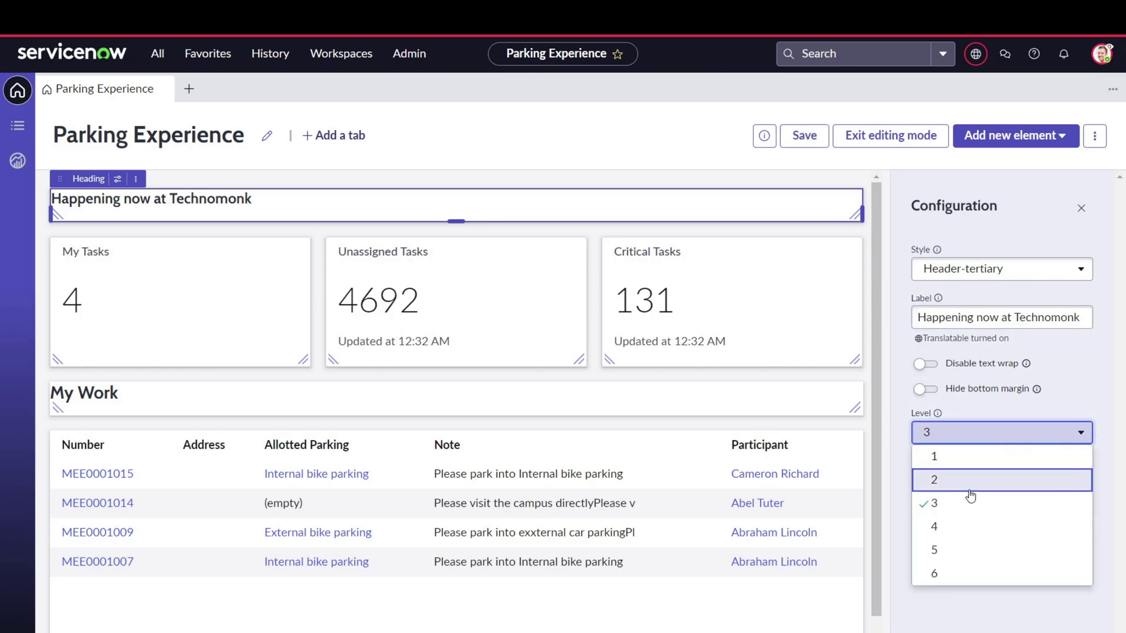
pyautogui.click(965, 528)
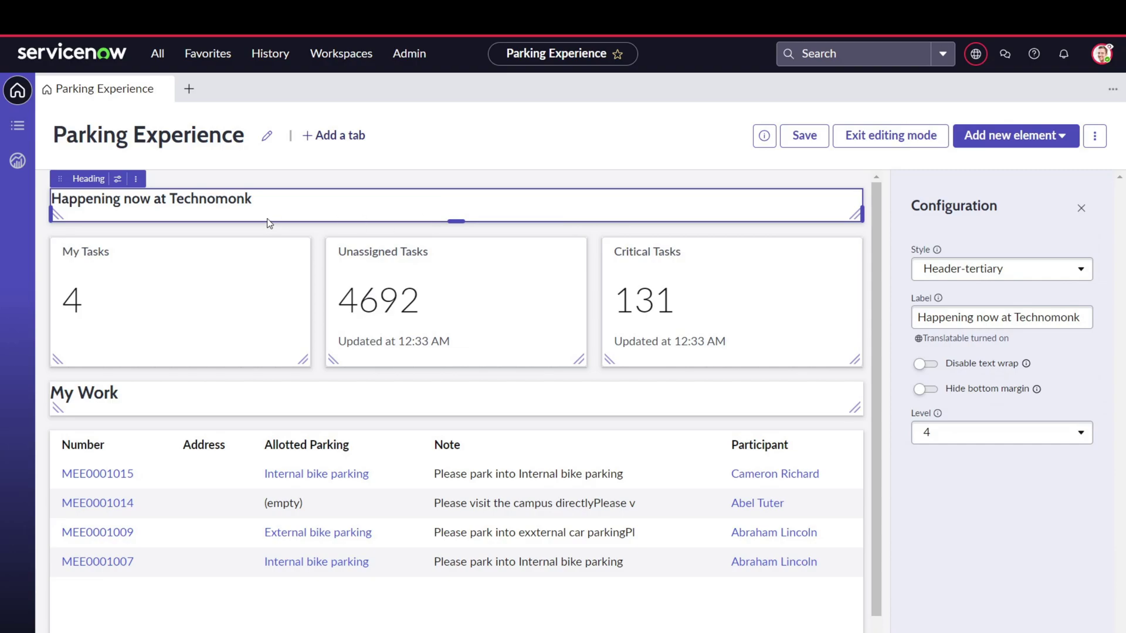
# Make the Happening now heading block taller and widen the My Tasks card to about twice its width
pyautogui.click(261, 266)
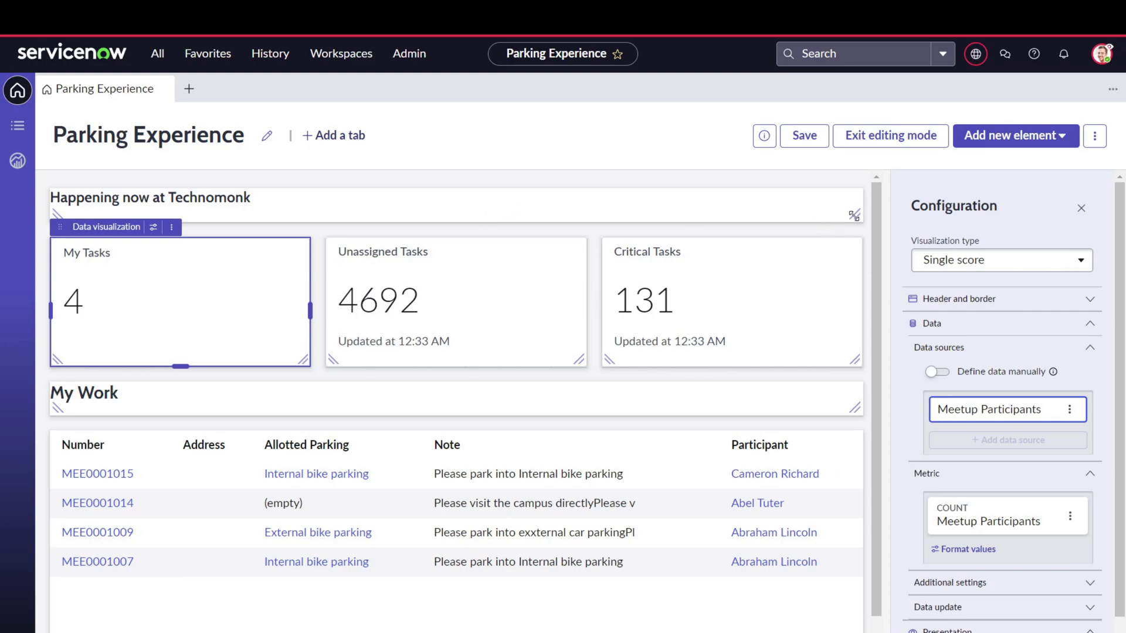
pyautogui.moveTo(854, 216); pyautogui.dragTo(855, 295)
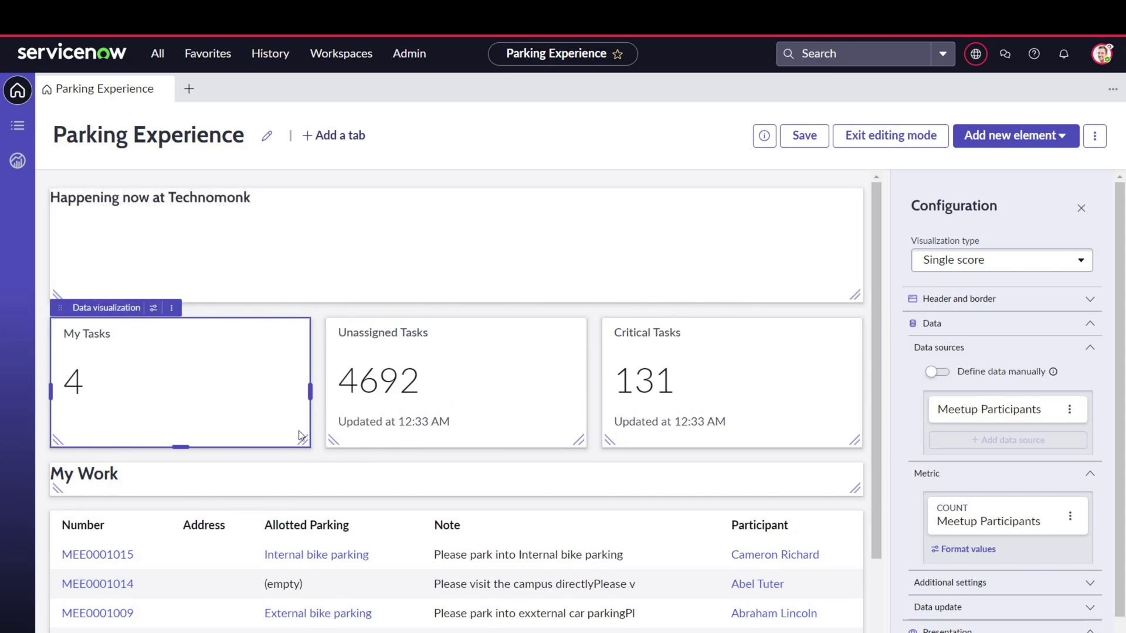
pyautogui.moveTo(303, 437); pyautogui.dragTo(565, 427)
# Move the Unassigned Tasks card directly below My Tasks and place the Critical Tasks card in the same row, leaving a gap between them
pyautogui.click(466, 463)
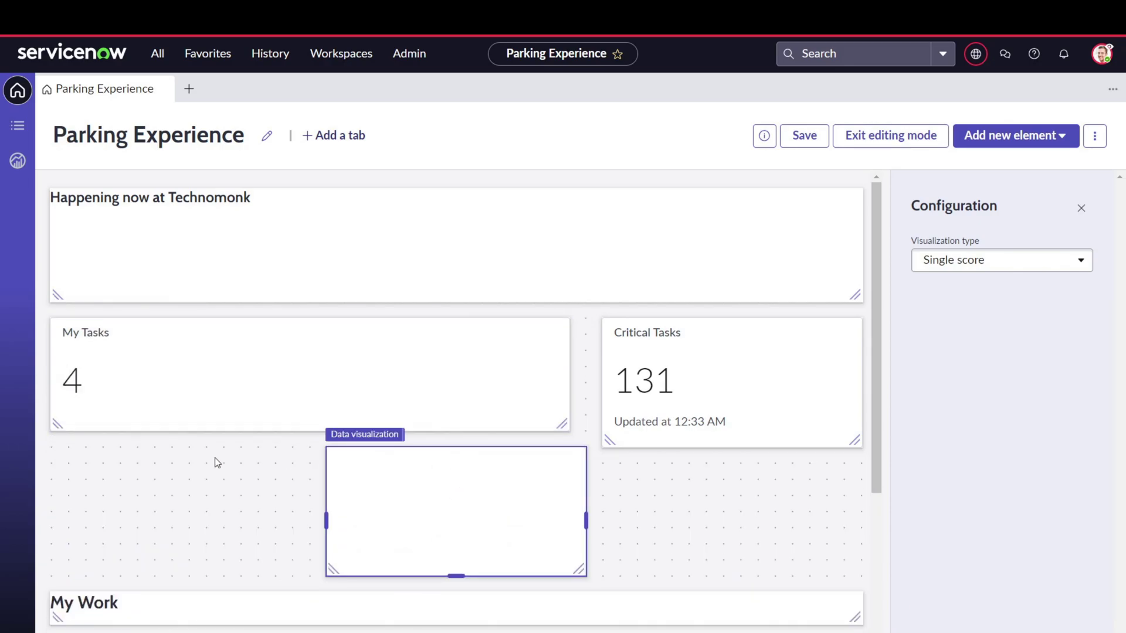
pyautogui.moveTo(470, 458); pyautogui.dragTo(208, 505)
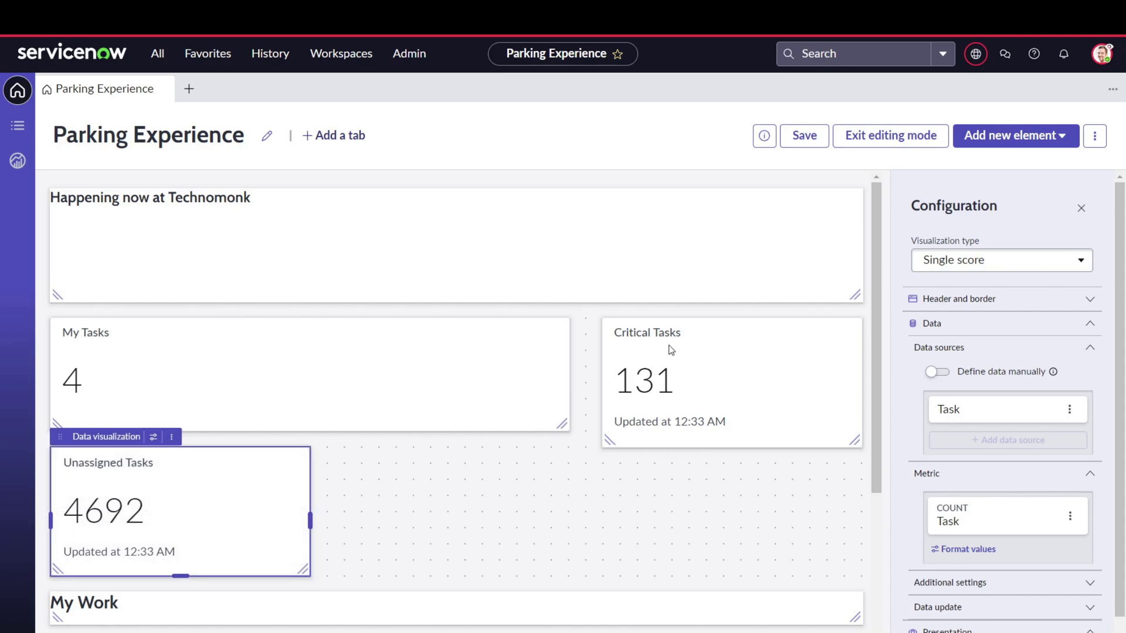
pyautogui.moveTo(676, 335); pyautogui.dragTo(651, 465)
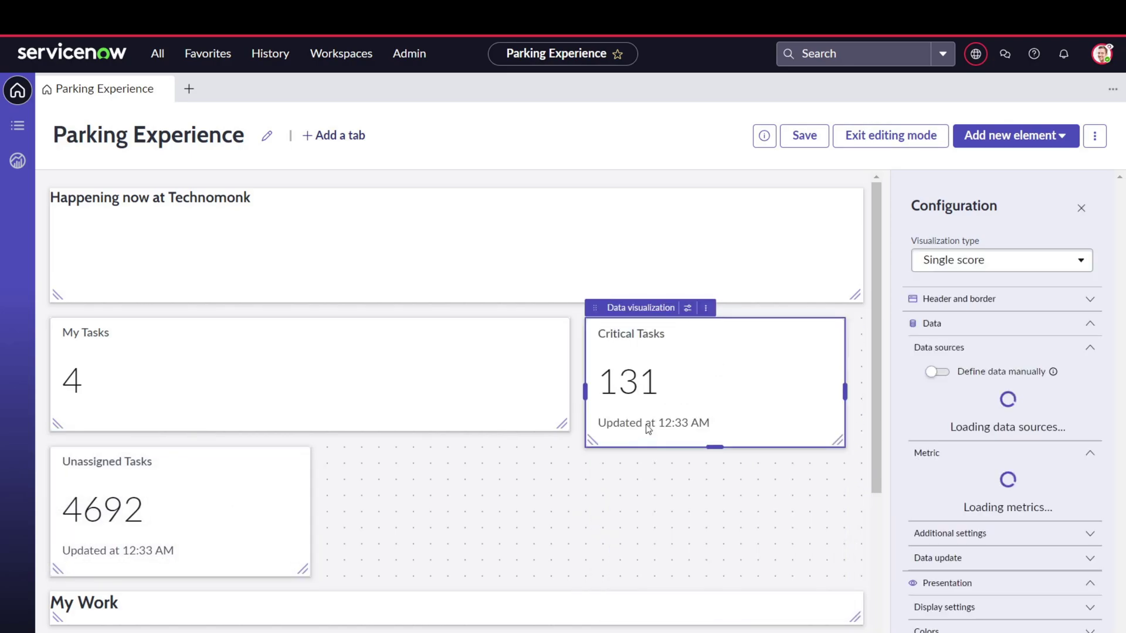
pyautogui.moveTo(684, 338); pyautogui.dragTo(641, 478)
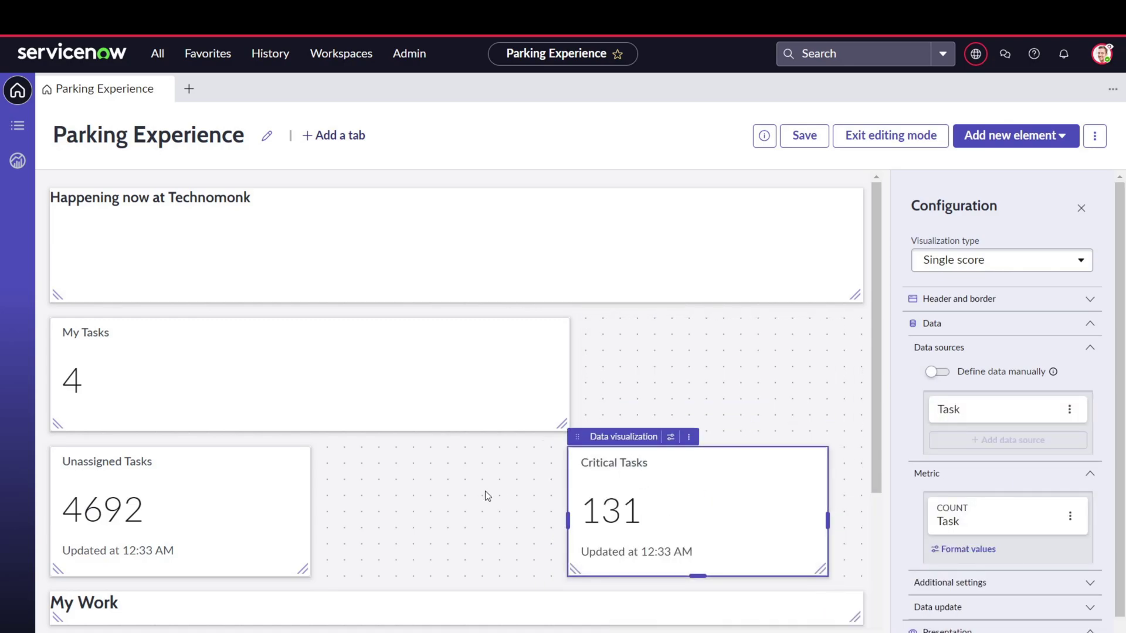
pyautogui.scroll(-2, 485, 496)
pyautogui.scroll(2, 486, 496)
# Examine the My Tasks card's data settings and the visualization types available for it
pyautogui.click(299, 374)
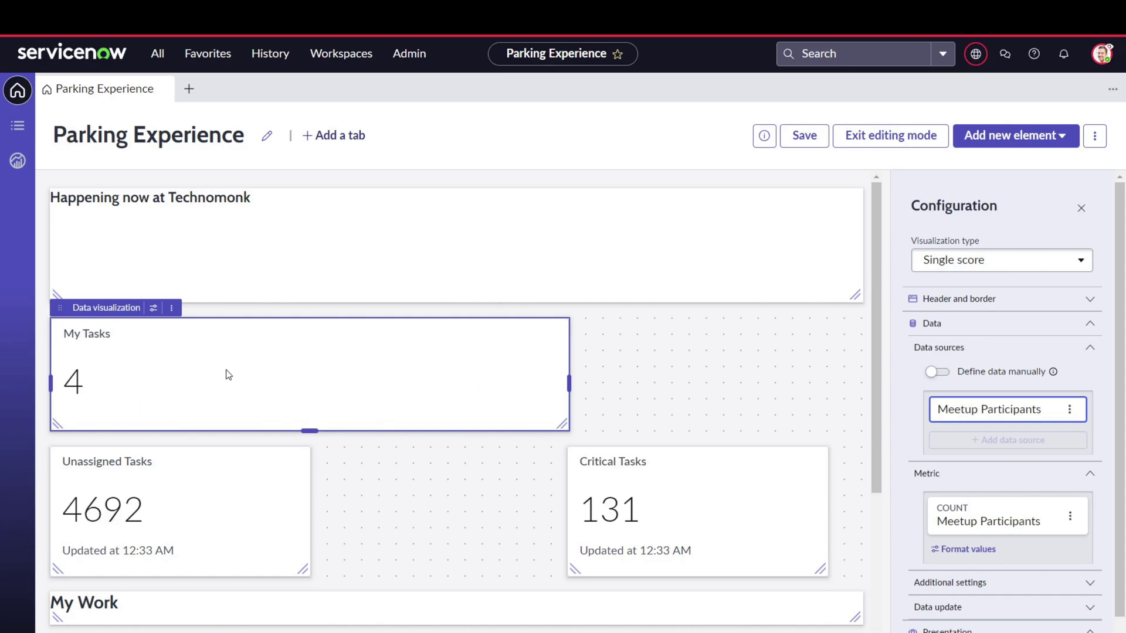
pyautogui.scroll(-1, 1035, 325)
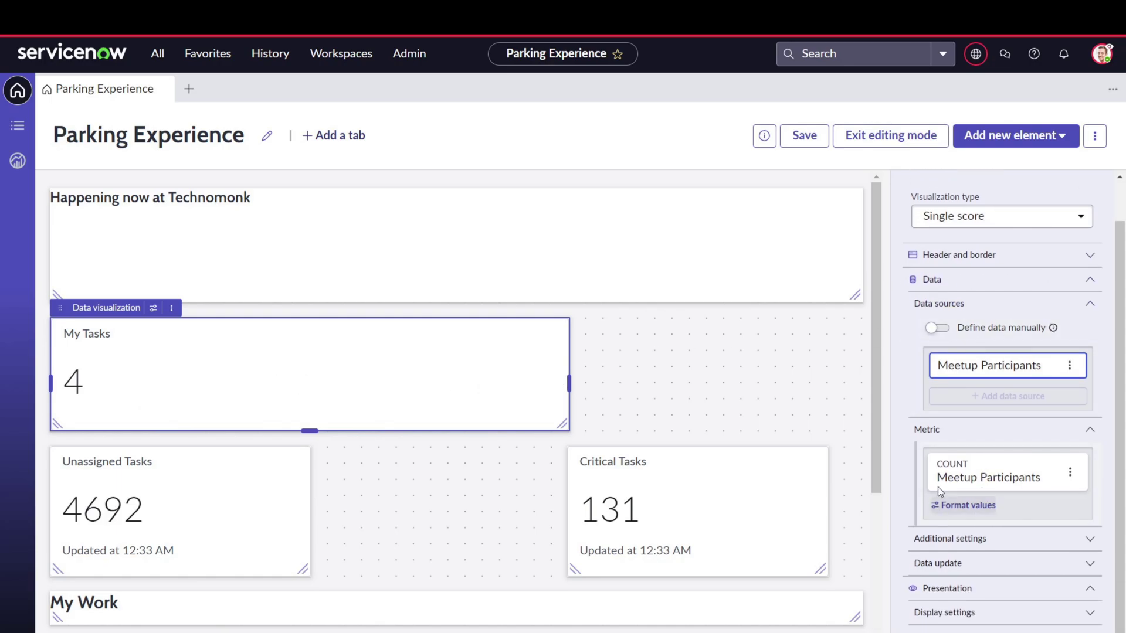
pyautogui.click(954, 223)
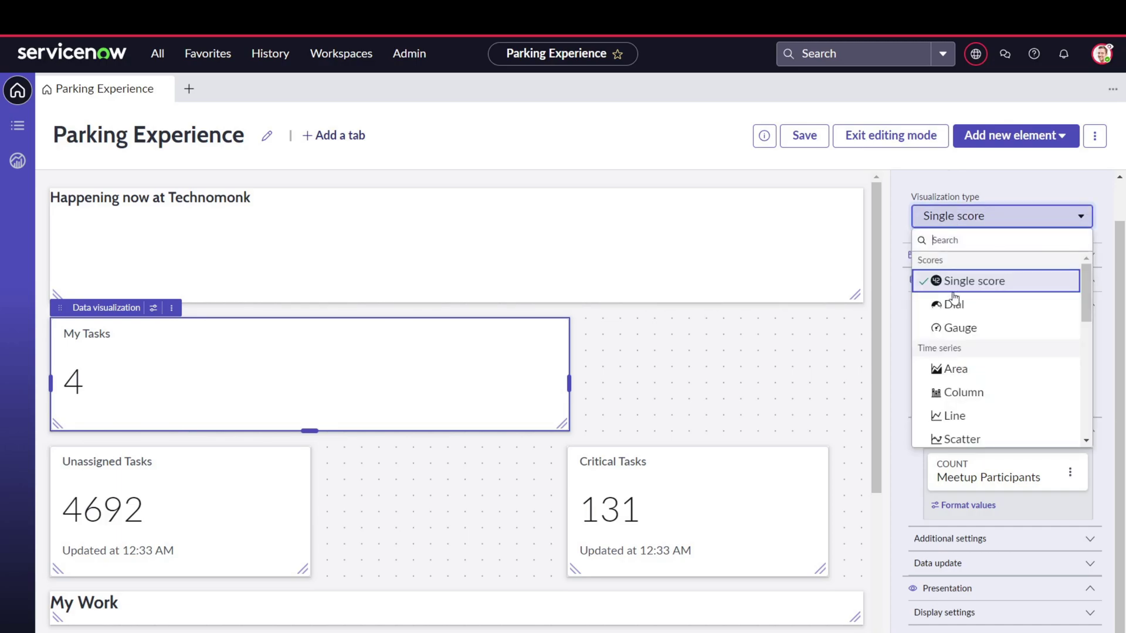
pyautogui.scroll(-3, 954, 333)
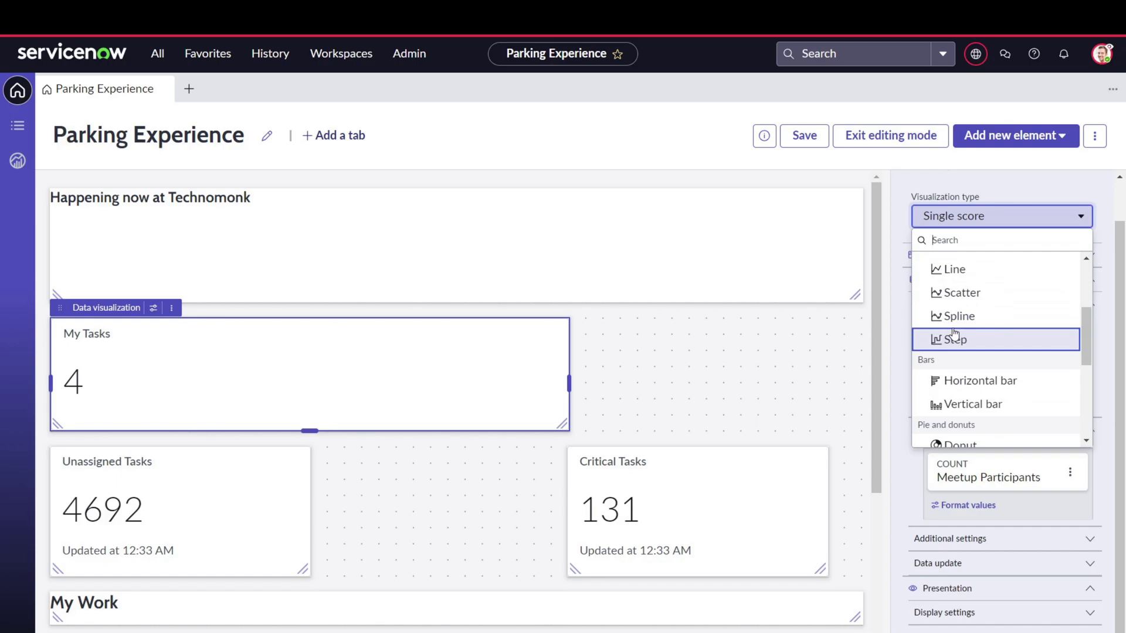
pyautogui.scroll(3, 954, 333)
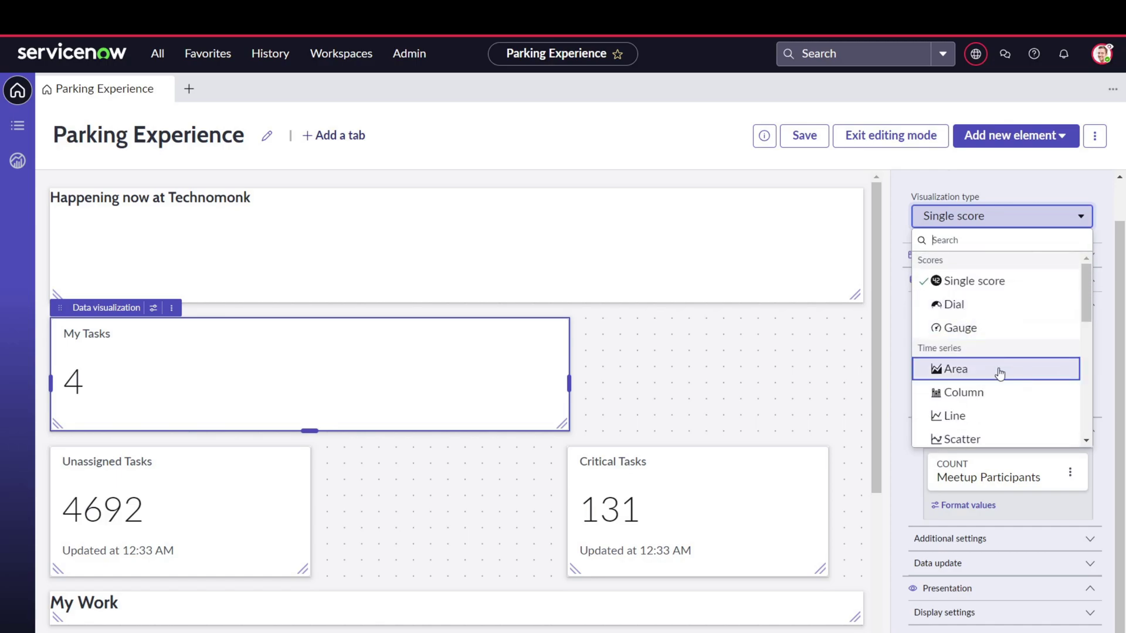
pyautogui.scroll(-3, 973, 399)
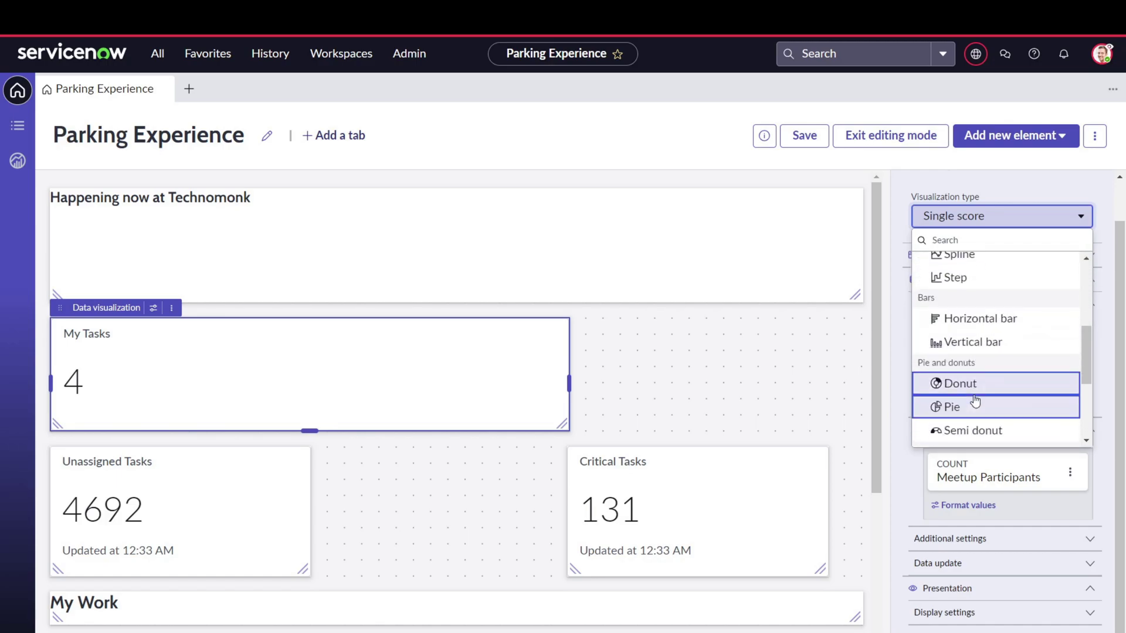
pyautogui.scroll(-2, 974, 396)
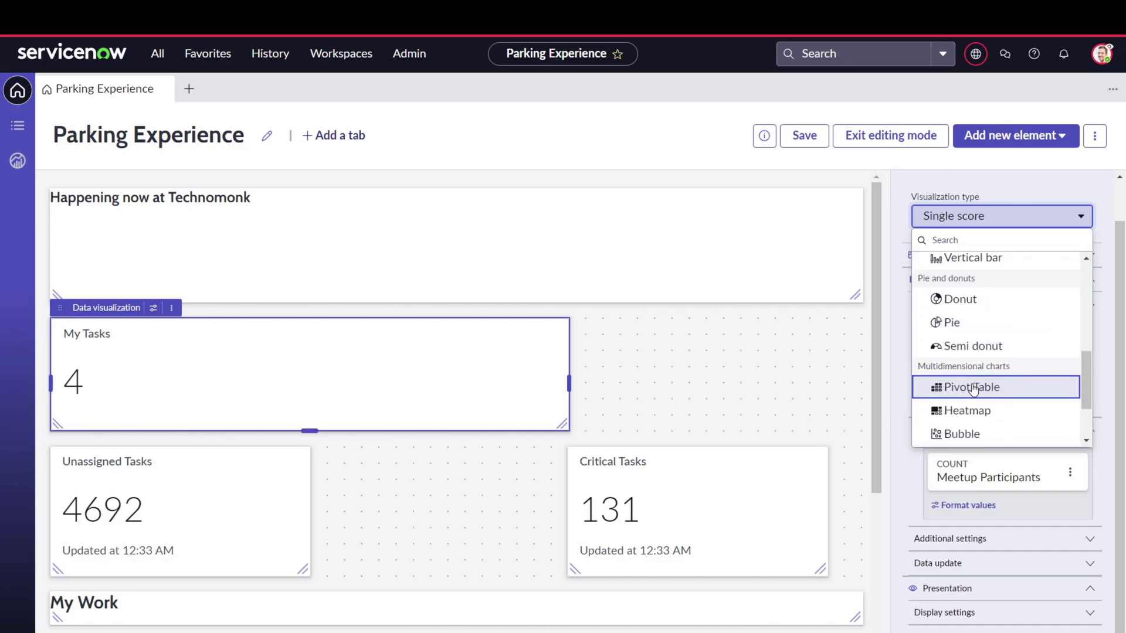
pyautogui.scroll(-2, 973, 390)
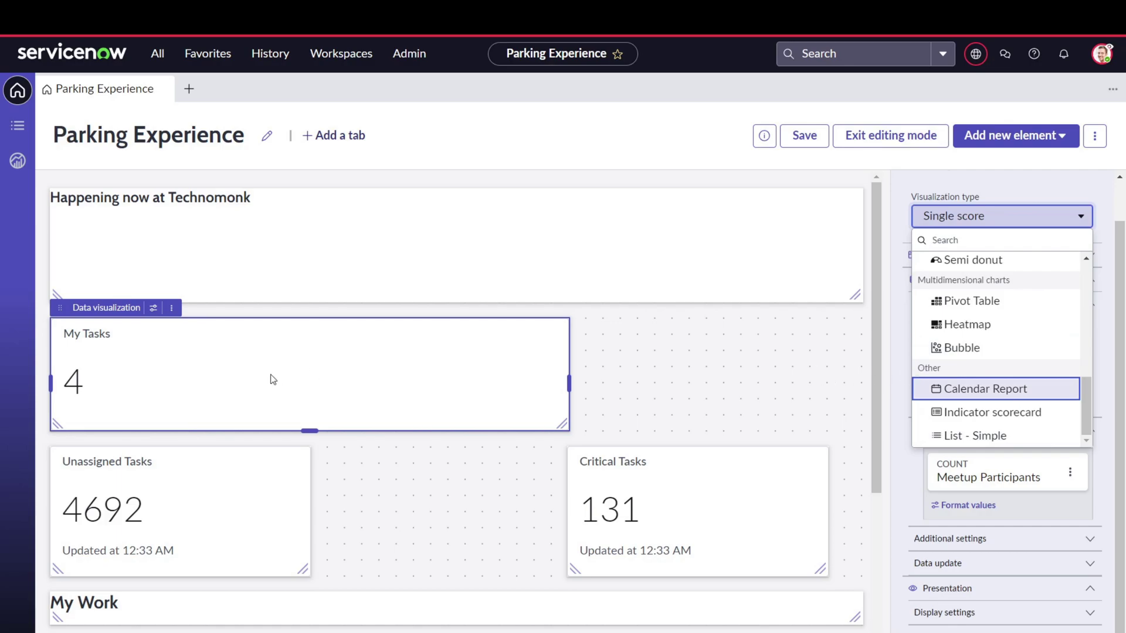
pyautogui.click(897, 321)
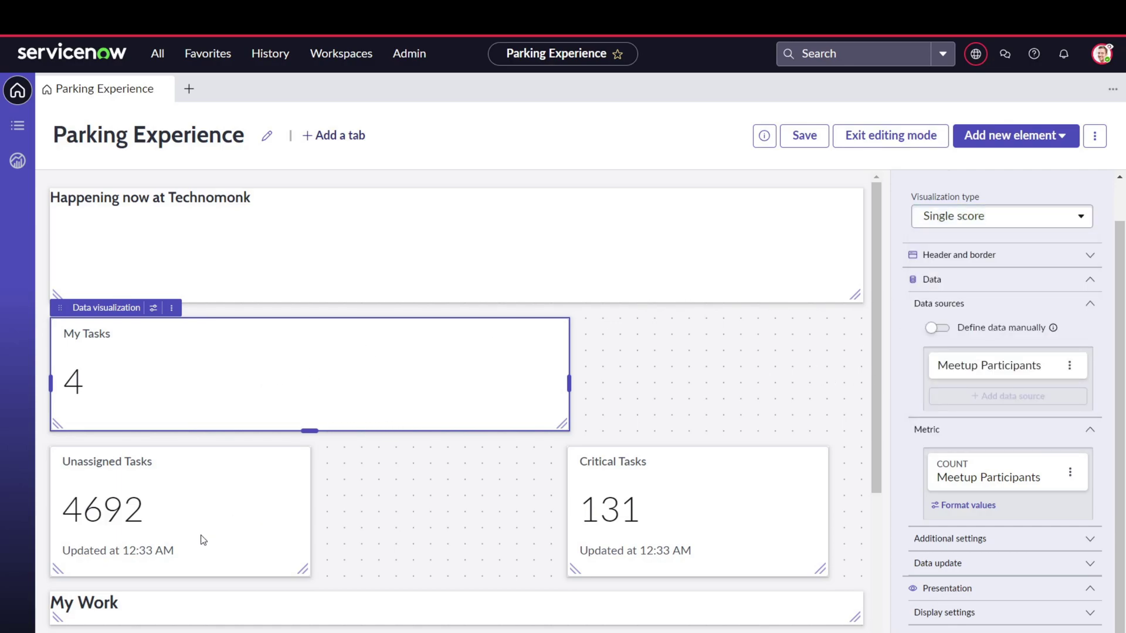
# Edit the Unassigned Tasks card's Task data source, adding the filter condition Priority is 5 - Planning, and apply it
pyautogui.click(189, 513)
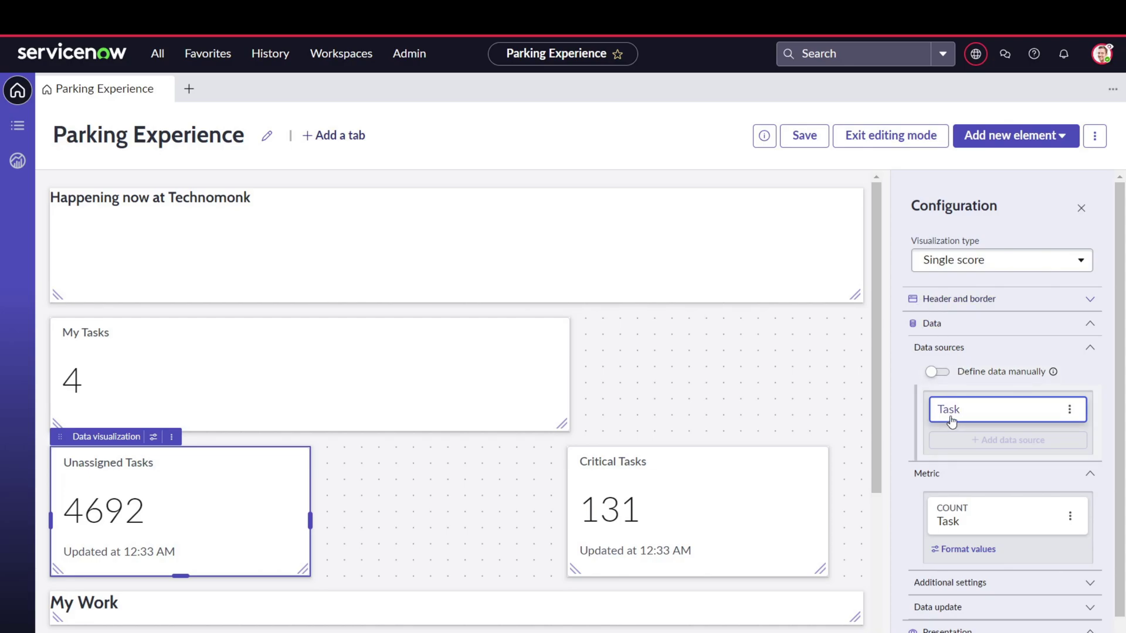
pyautogui.scroll(-1, 951, 421)
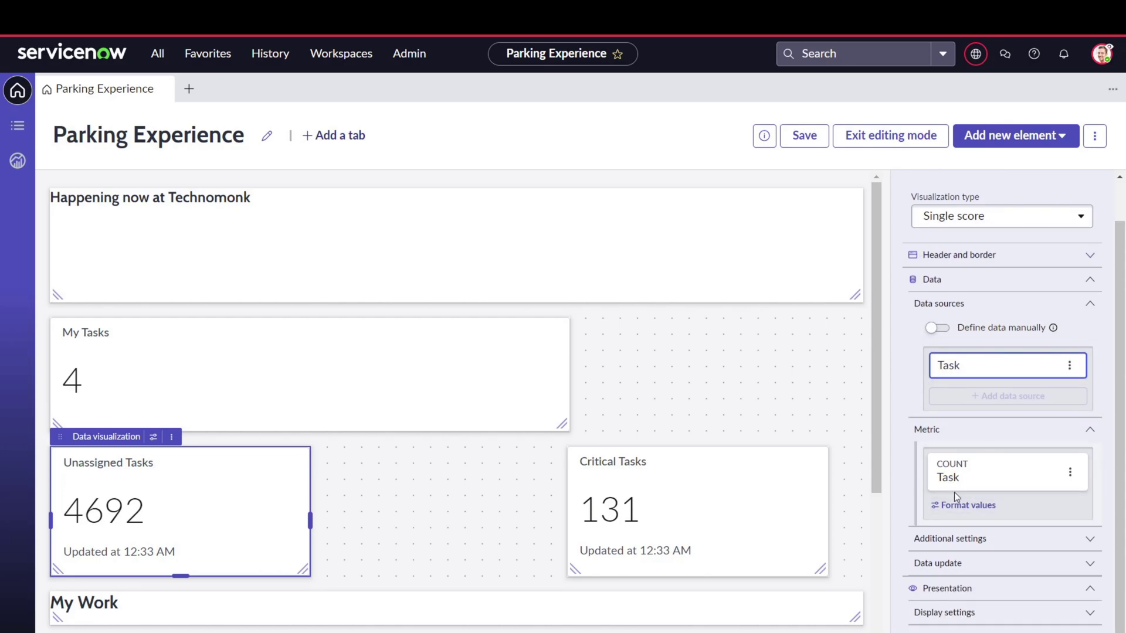
pyautogui.click(971, 465)
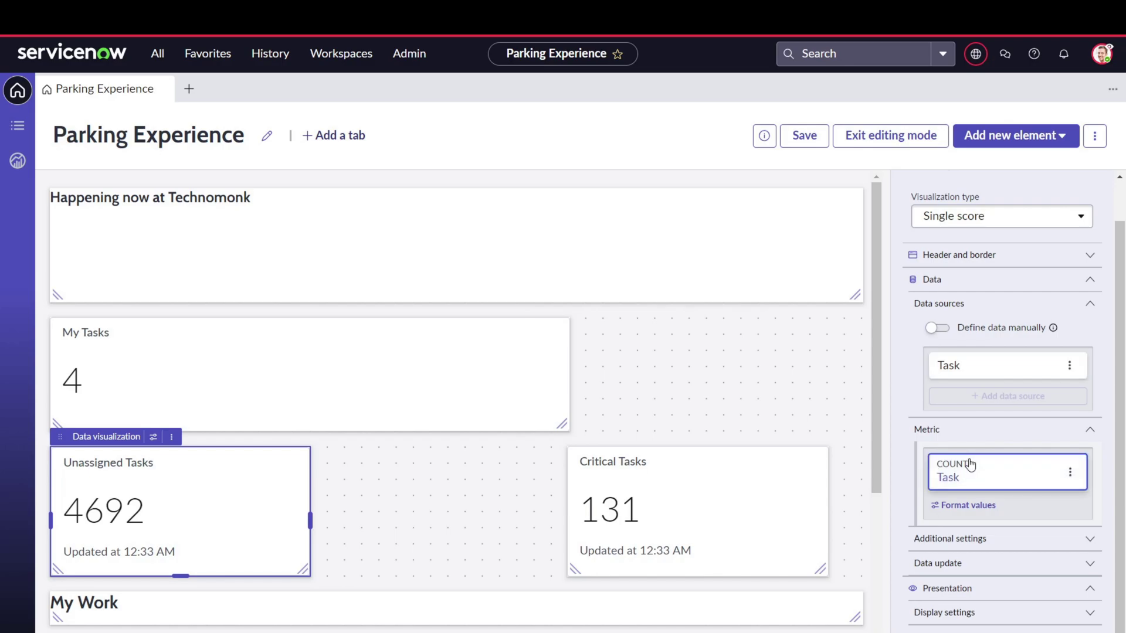
pyautogui.click(970, 443)
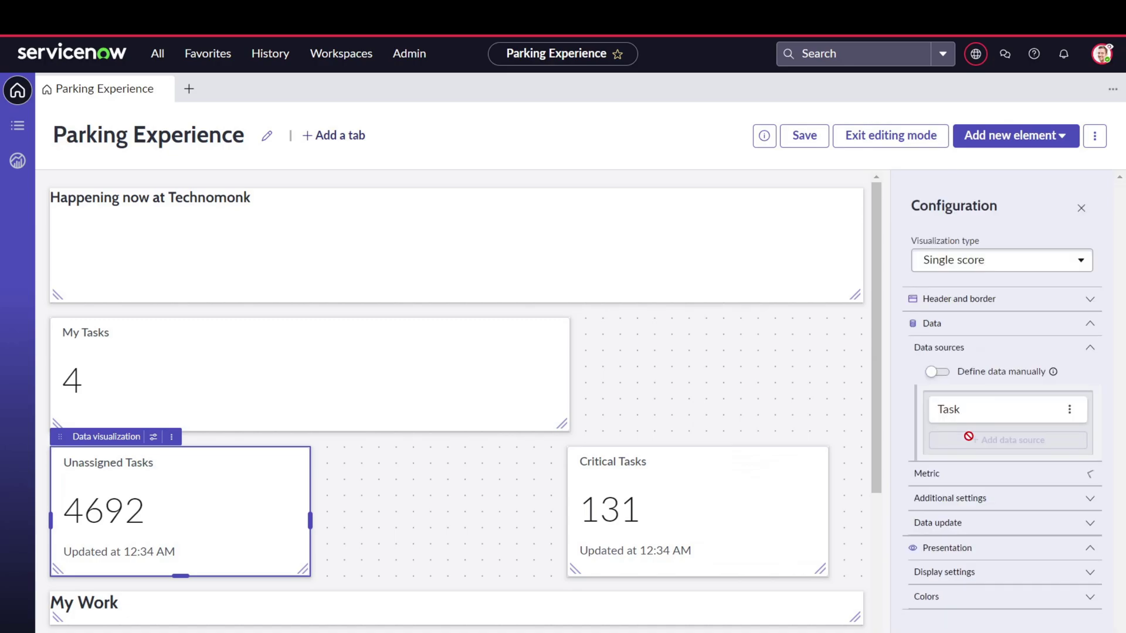
pyautogui.click(973, 347)
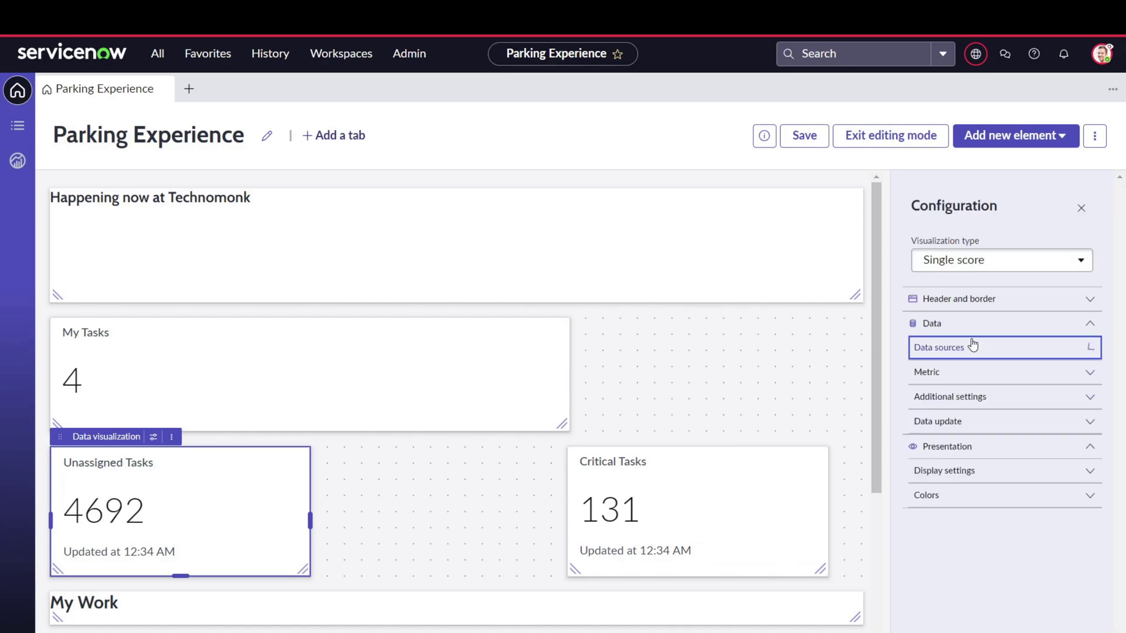
pyautogui.click(973, 347)
pyautogui.click(952, 409)
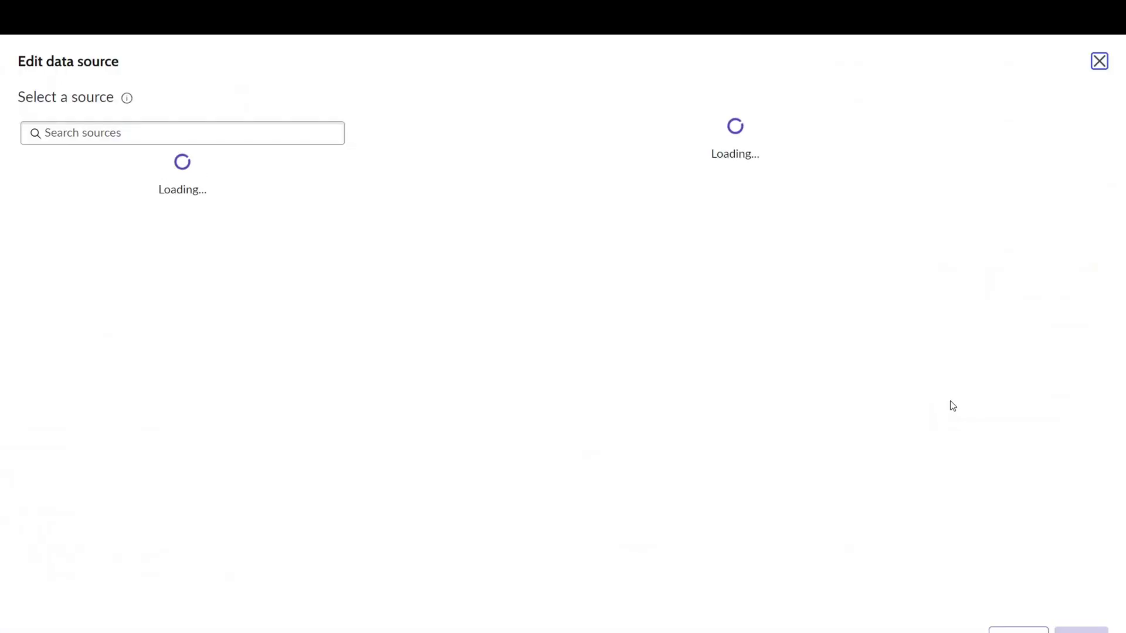
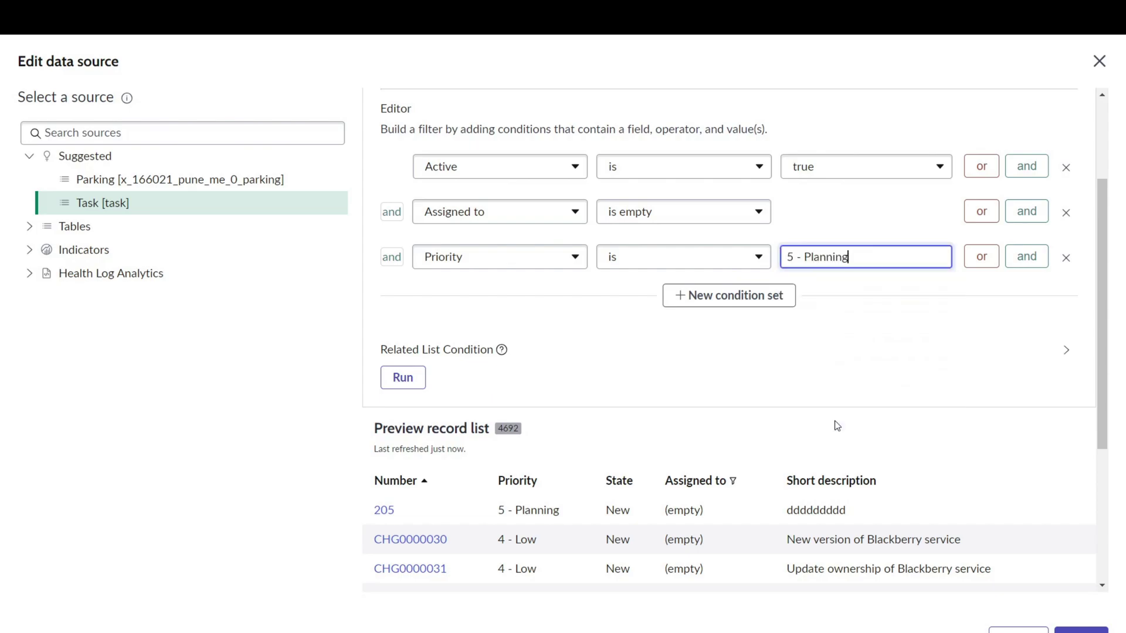
pyautogui.click(1068, 626)
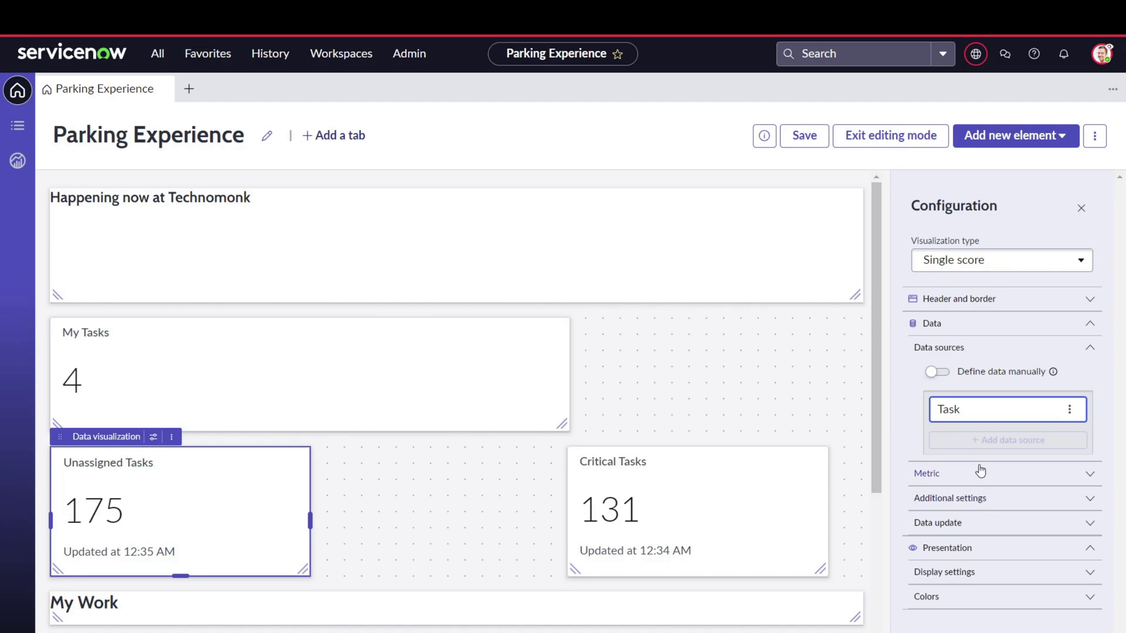
# Change the Unassigned Tasks card's chart title to "Tasks No one is working"
pyautogui.click(961, 299)
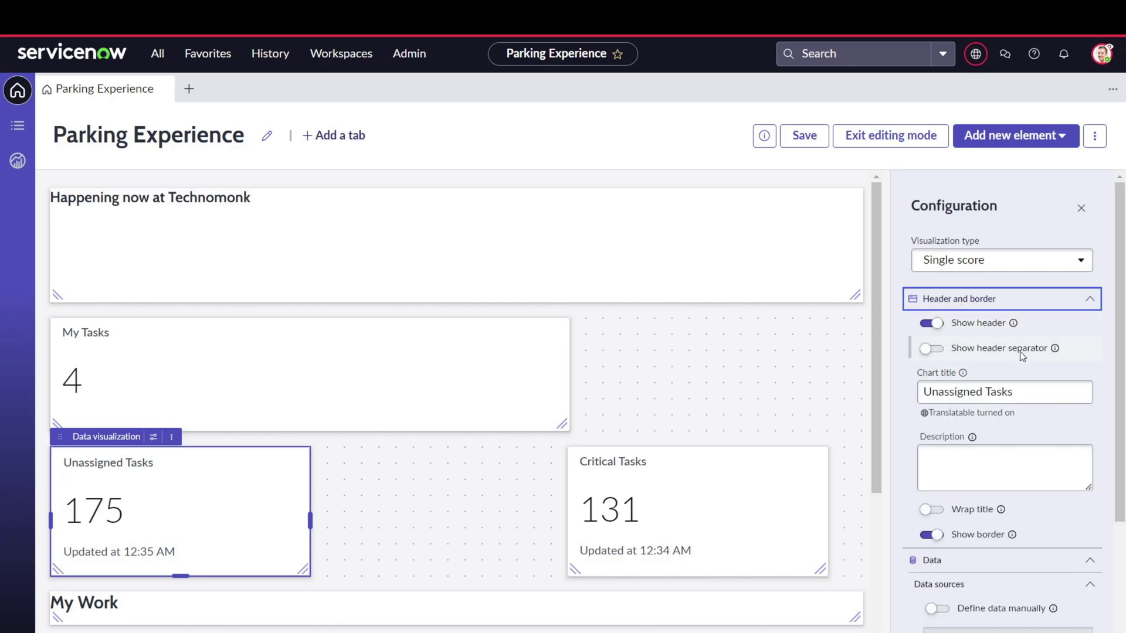
pyautogui.click(997, 397)
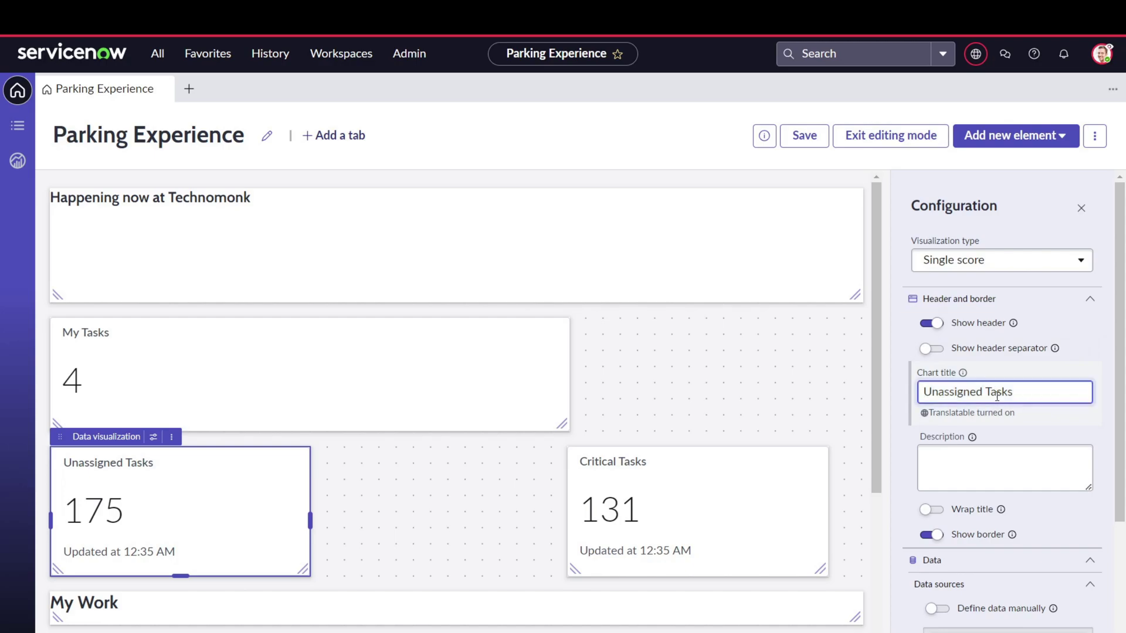
pyautogui.doubleClick(947, 392)
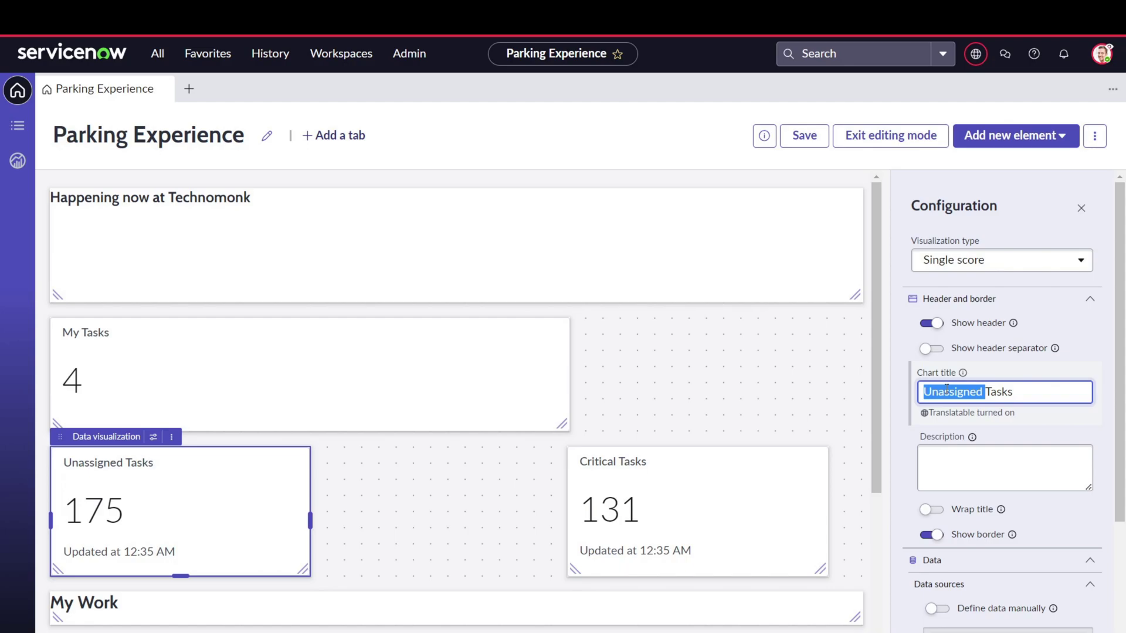
pyautogui.press('BackSpace')
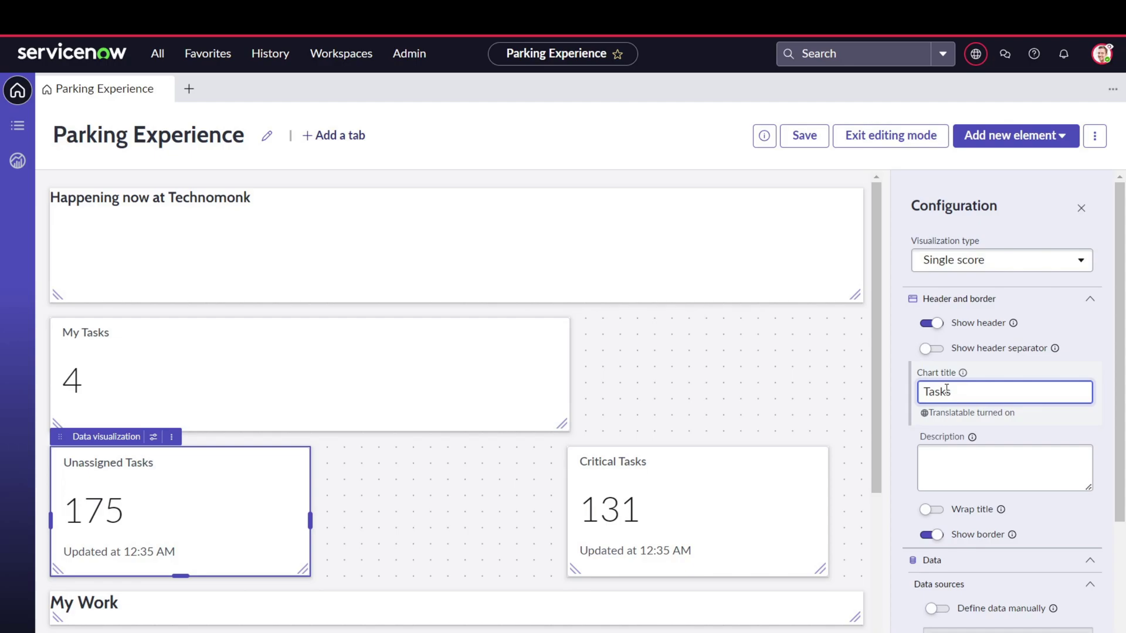
pyautogui.write('No one is working')
pyautogui.click(850, 396)
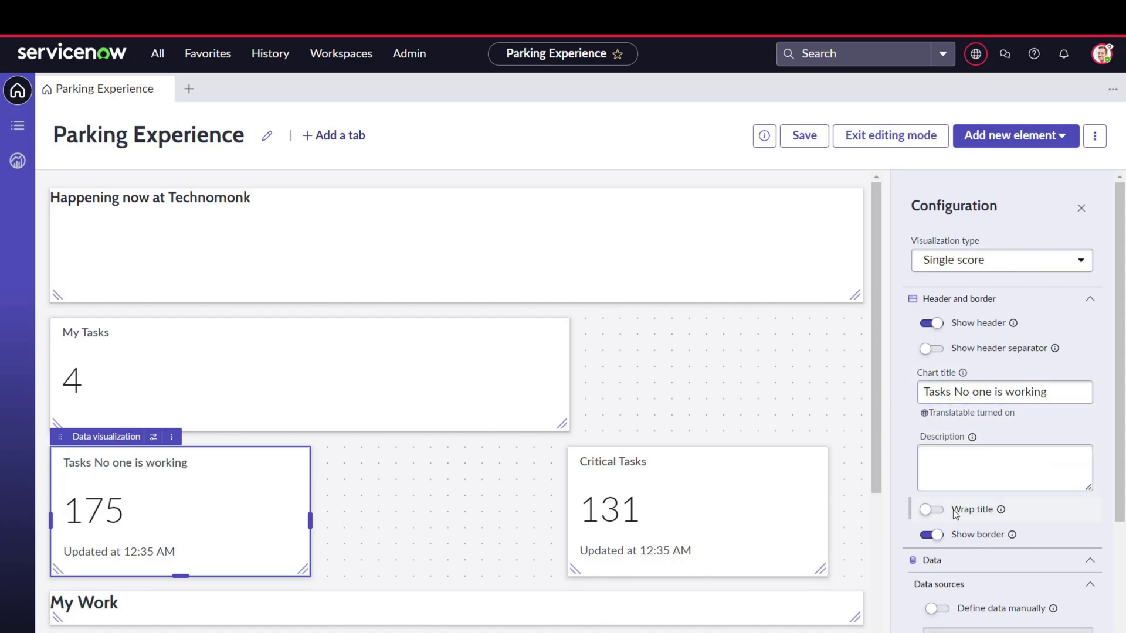
# Examine the Description, Metric, Additional settings and Data update options of the "Tasks No one is working" card
pyautogui.click(974, 473)
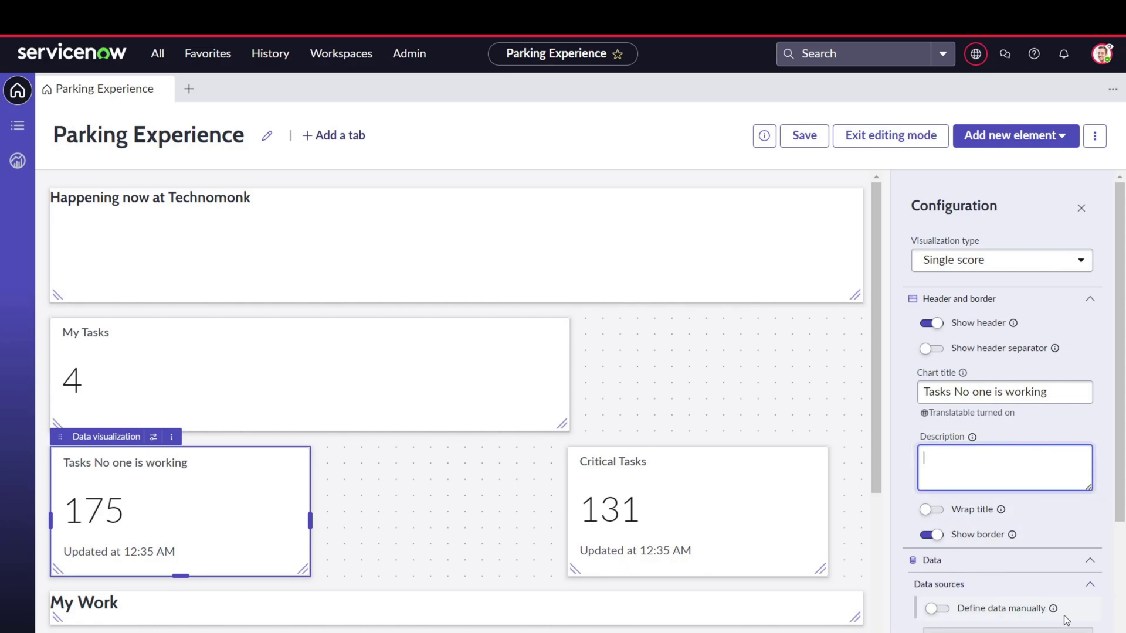
pyautogui.scroll(-1, 1011, 515)
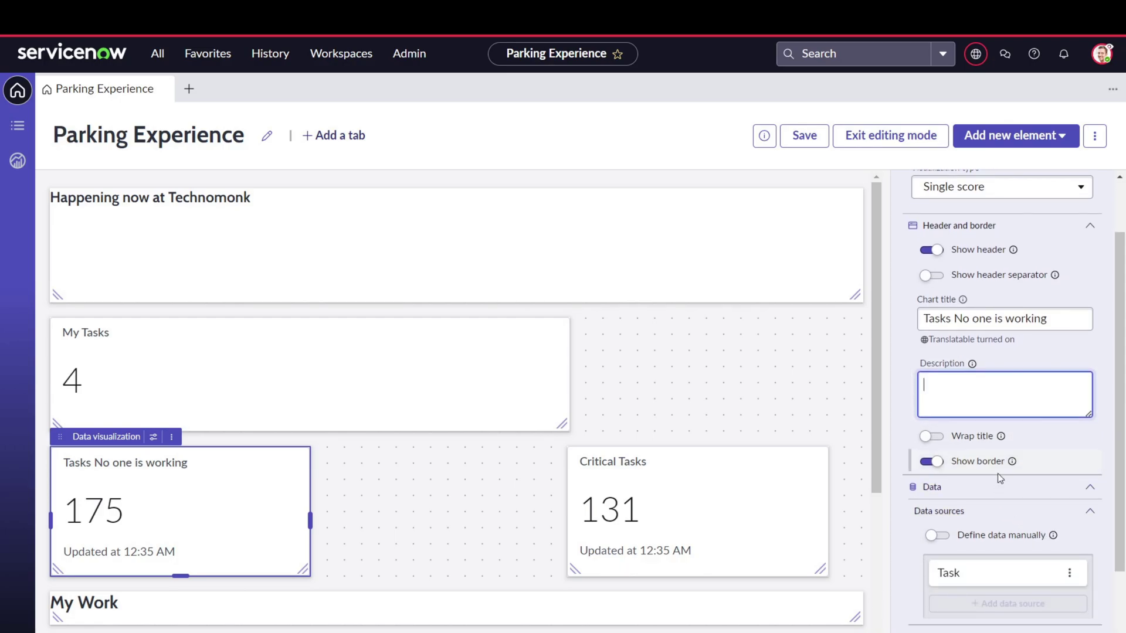
pyautogui.scroll(-2, 997, 473)
pyautogui.click(996, 516)
pyautogui.scroll(-1, 986, 495)
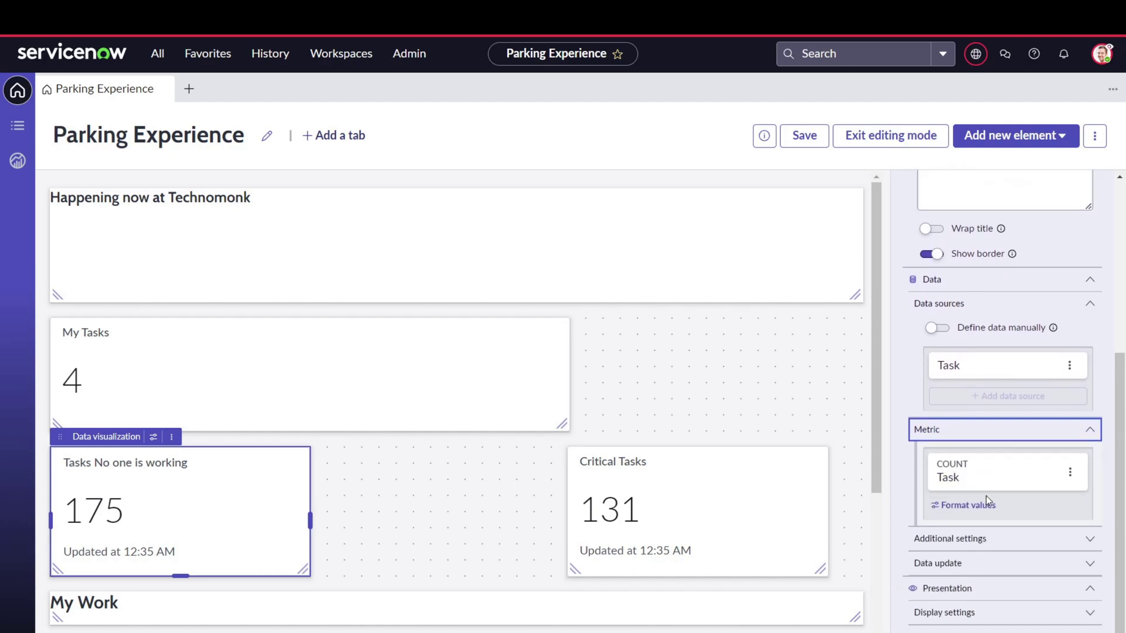
pyautogui.click(987, 538)
pyautogui.scroll(-2, 984, 542)
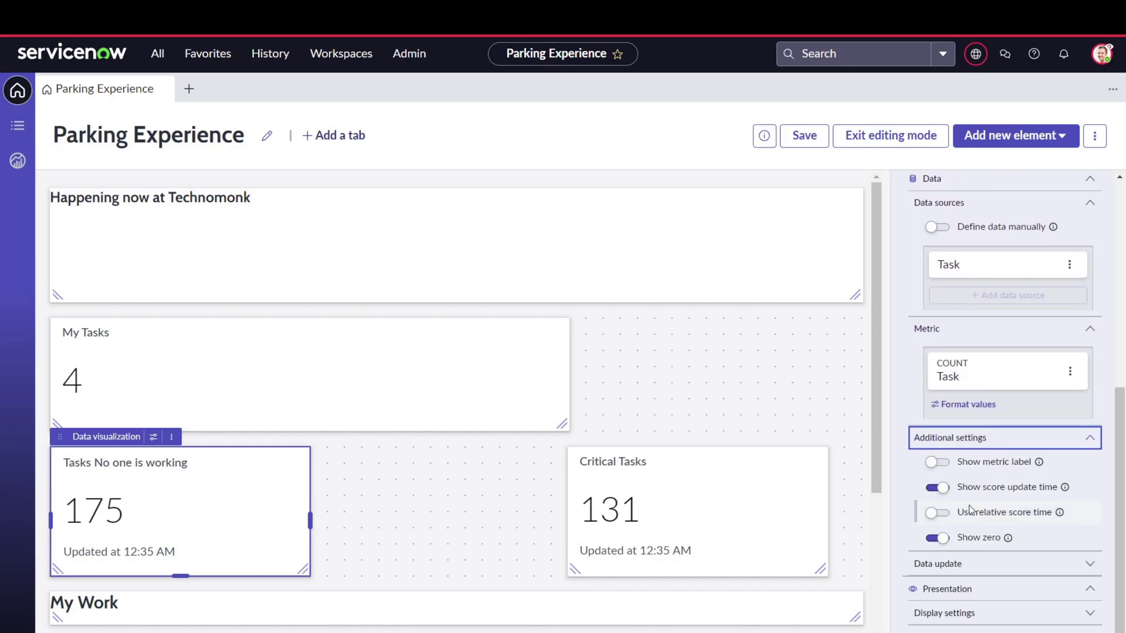
pyautogui.click(988, 565)
pyautogui.scroll(-2, 980, 526)
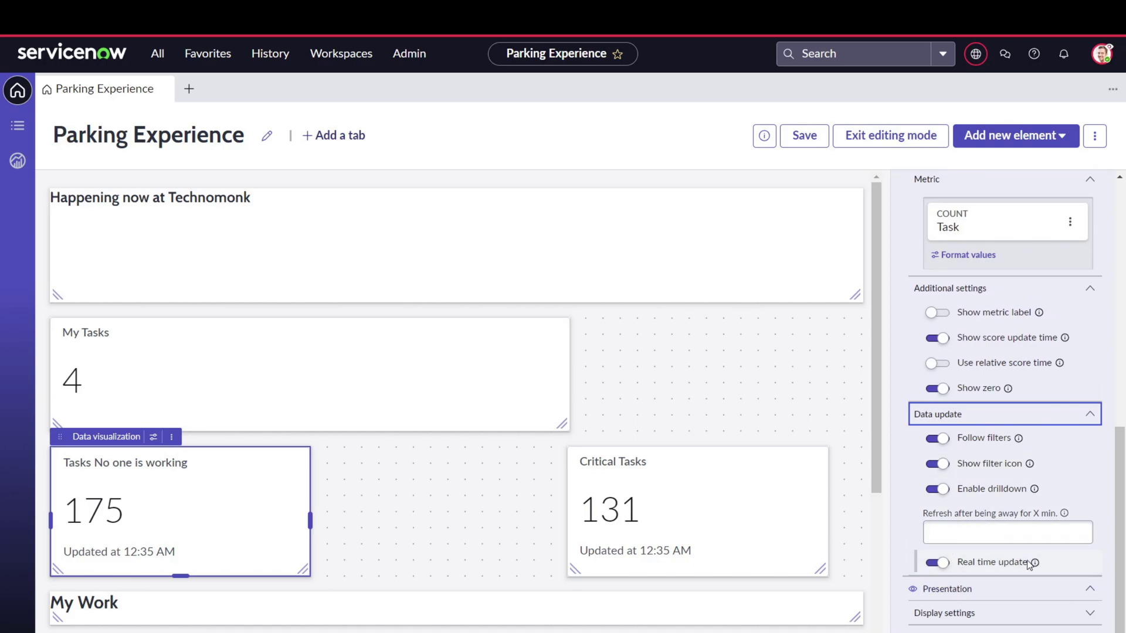
# Turn real time update off and back on for the "Tasks No one is working" card
pyautogui.click(938, 563)
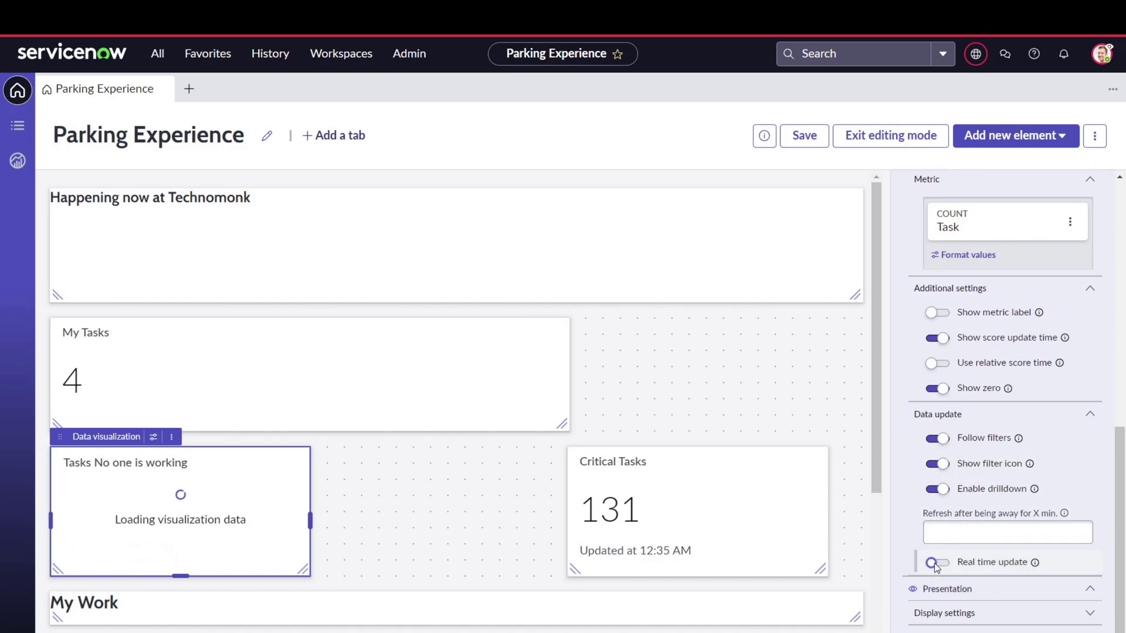
pyautogui.click(936, 564)
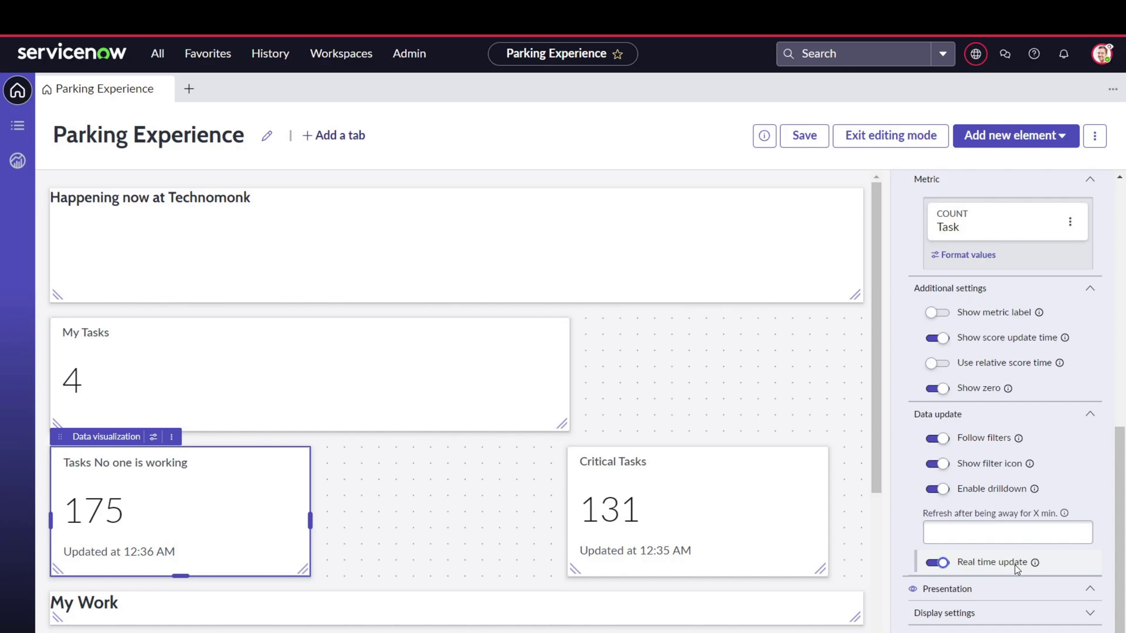
# Try score sizes XS and XXL in the "Tasks No one is working" card's display settings and settle on XL
pyautogui.click(1005, 590)
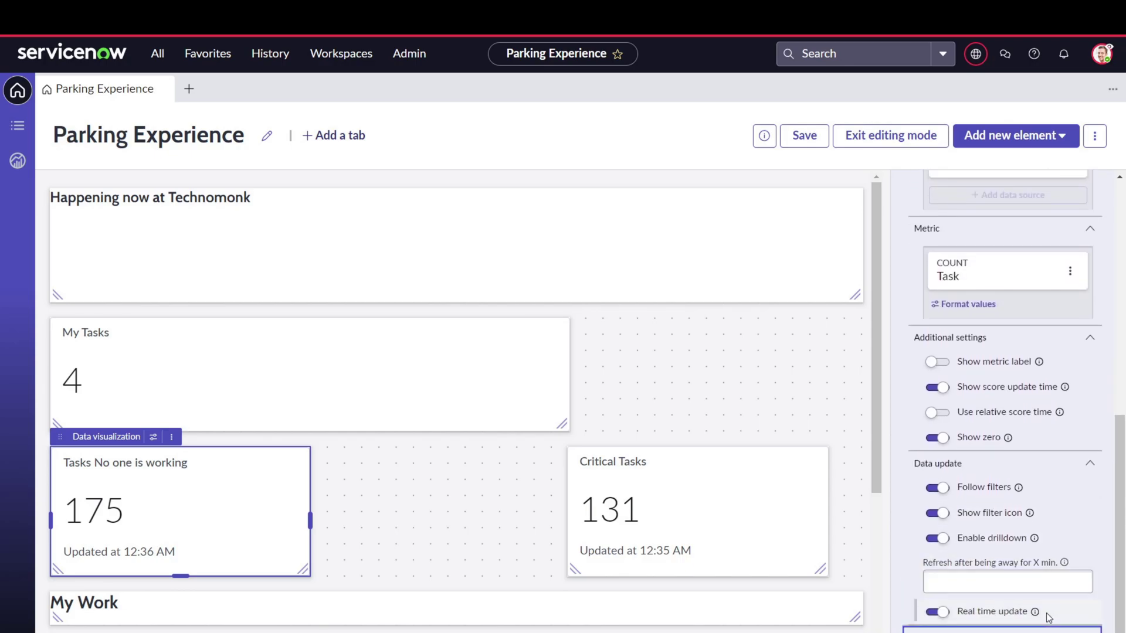
pyautogui.scroll(-1, 1038, 581)
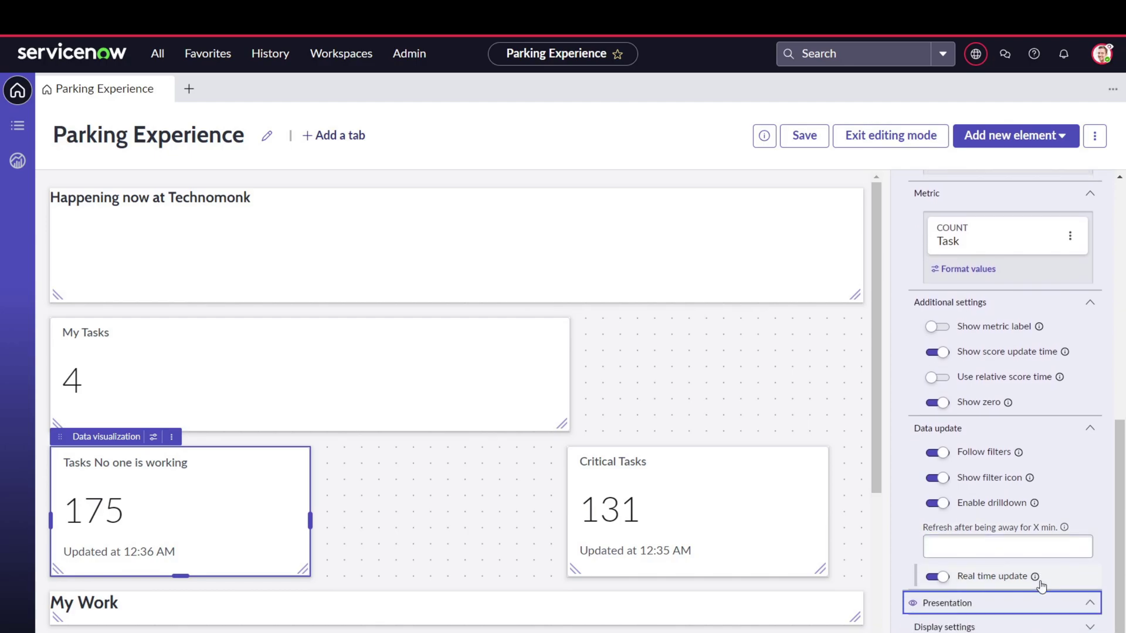
pyautogui.click(983, 615)
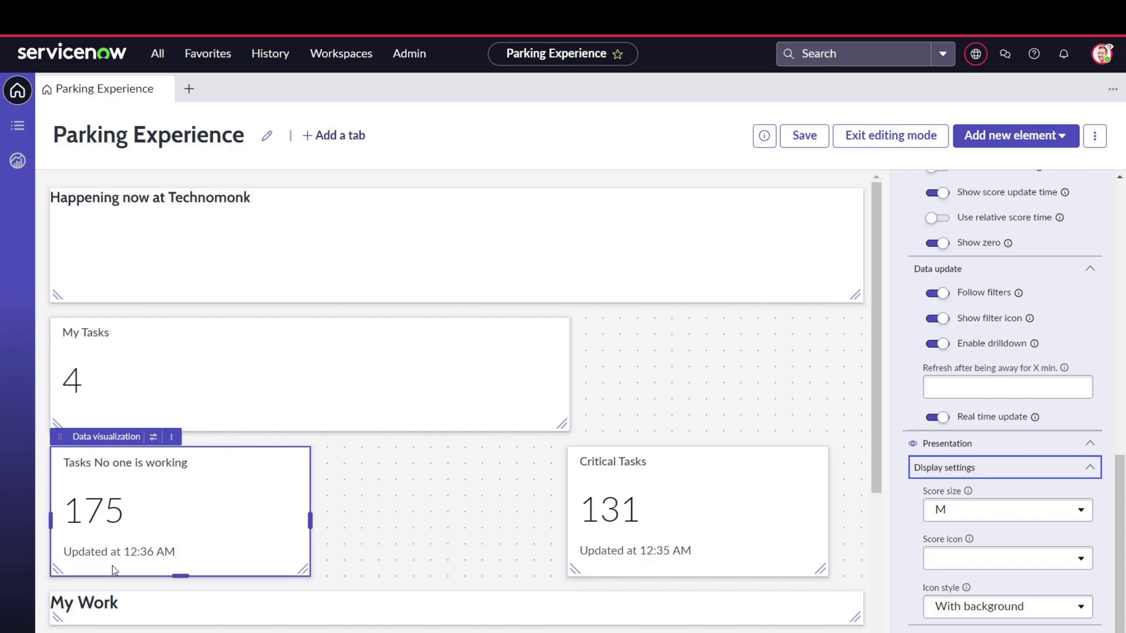
pyautogui.click(974, 512)
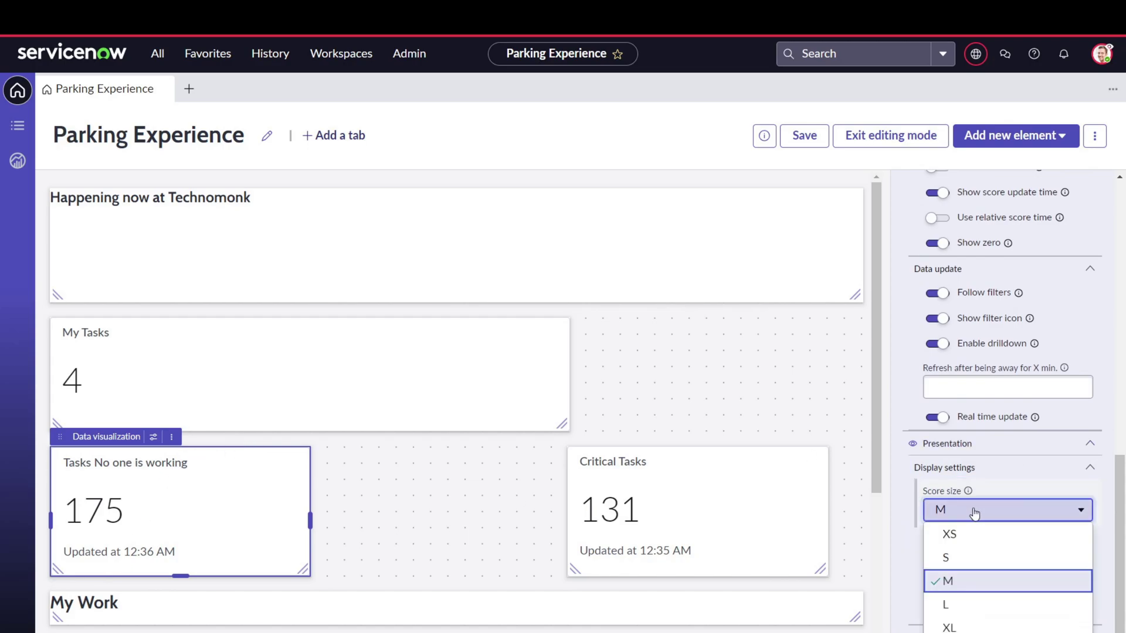
pyautogui.click(950, 534)
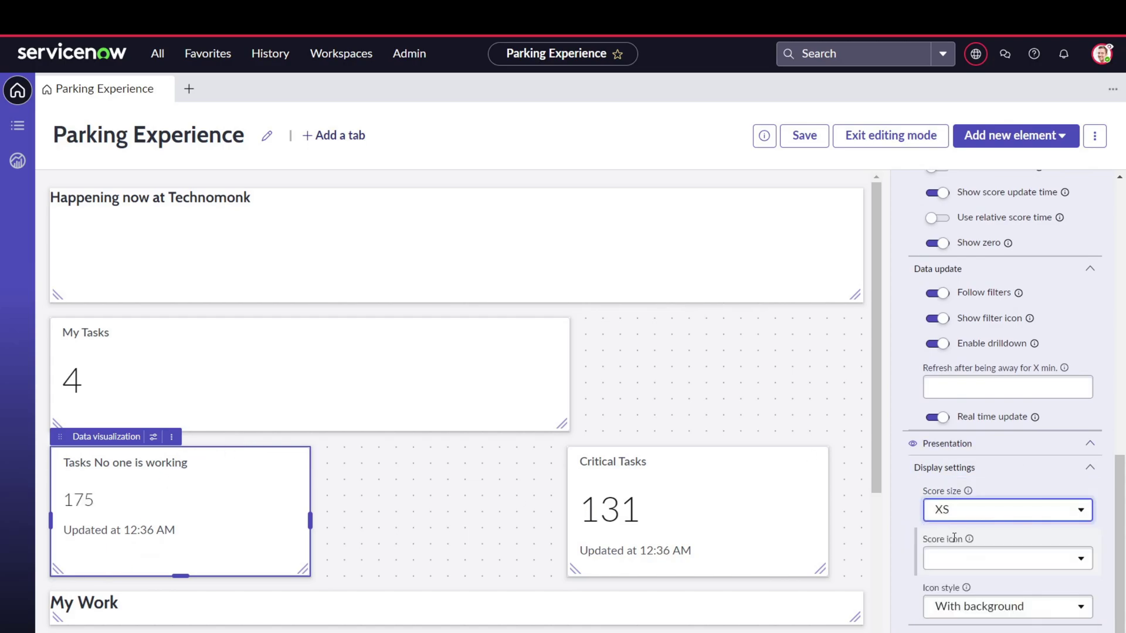
pyautogui.click(991, 524)
pyautogui.click(951, 632)
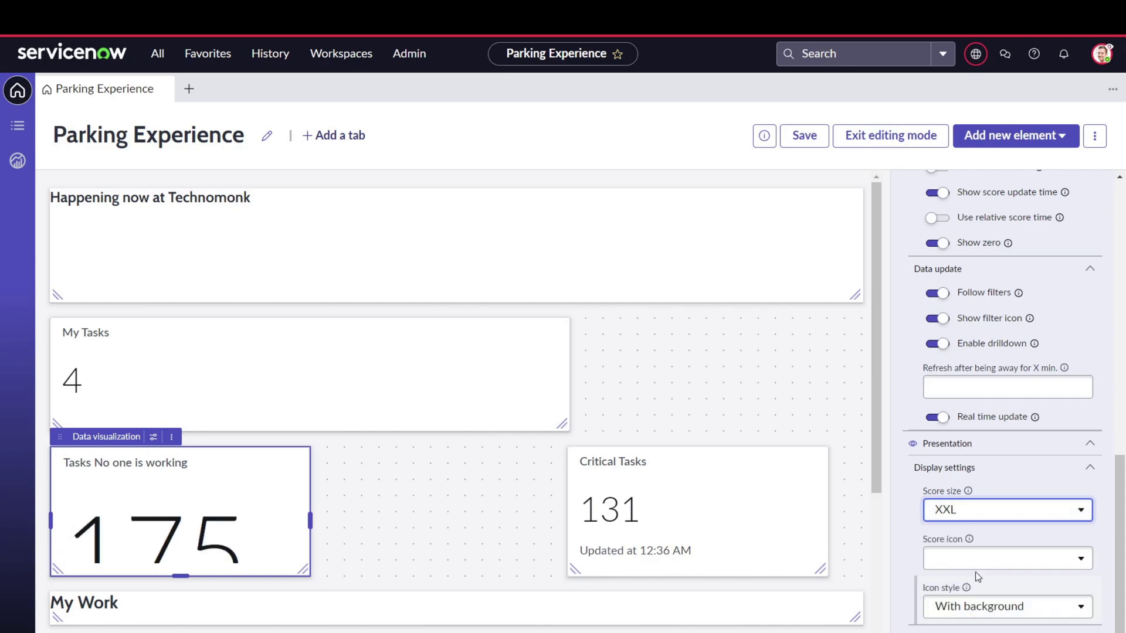
pyautogui.click(1018, 516)
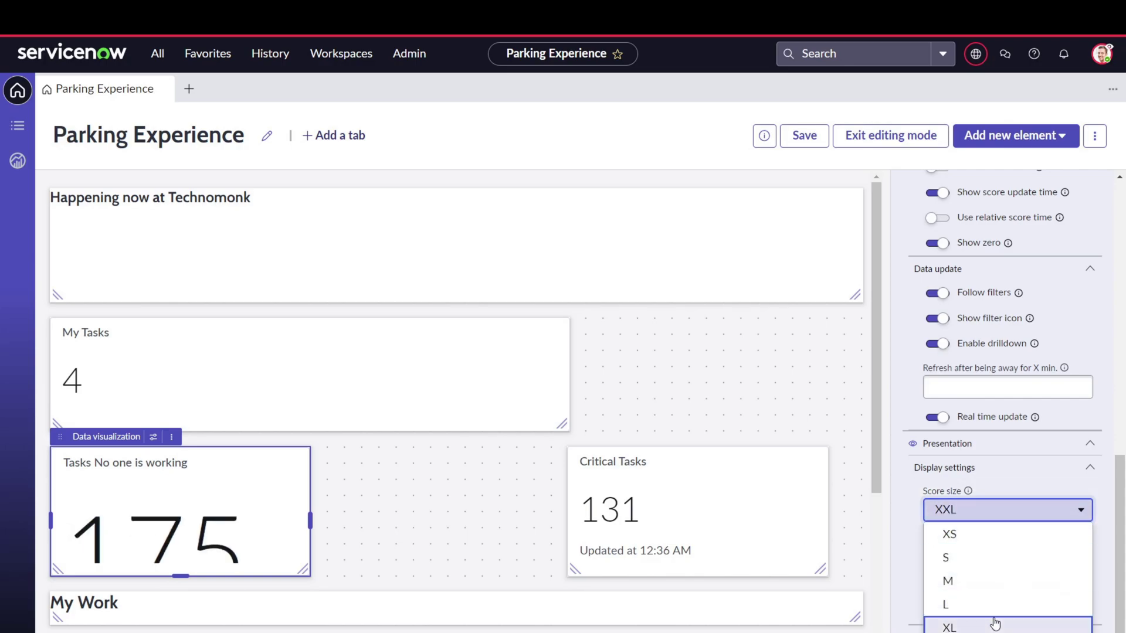
pyautogui.click(995, 624)
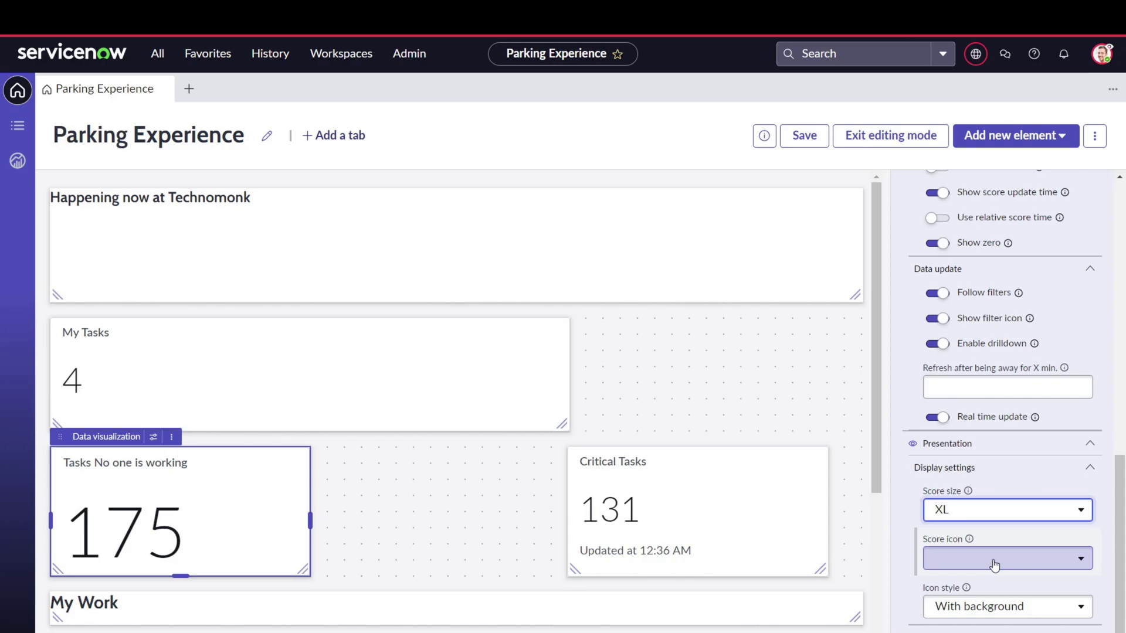
# Set the card's icon style to Without background and its score icon to Activity Fill
pyautogui.click(1011, 613)
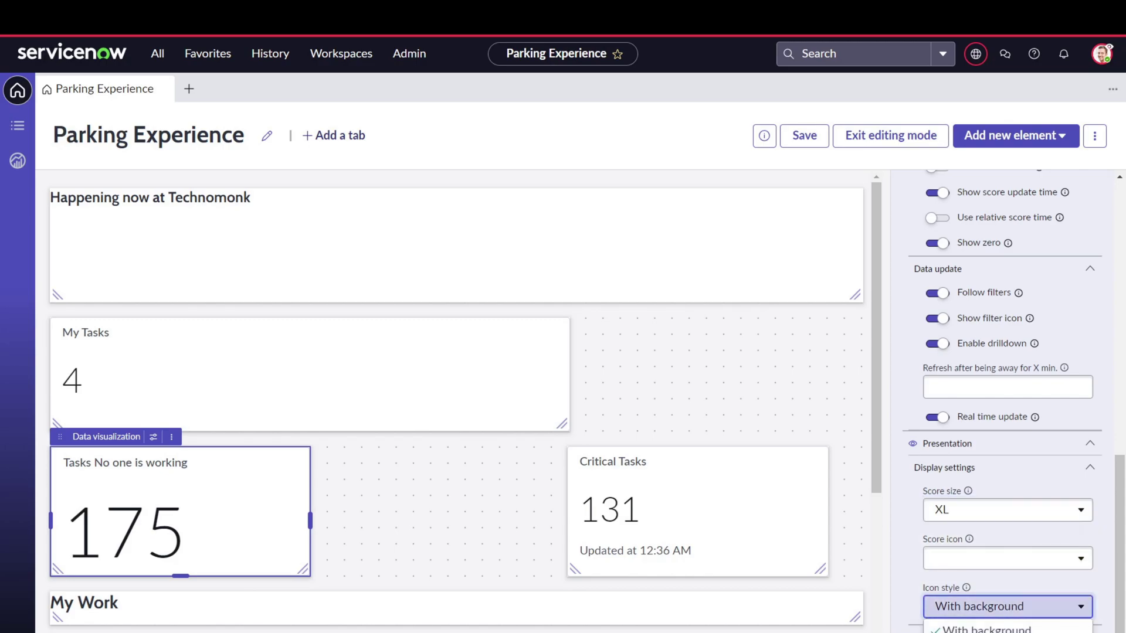
pyautogui.click(1024, 609)
pyautogui.click(1036, 601)
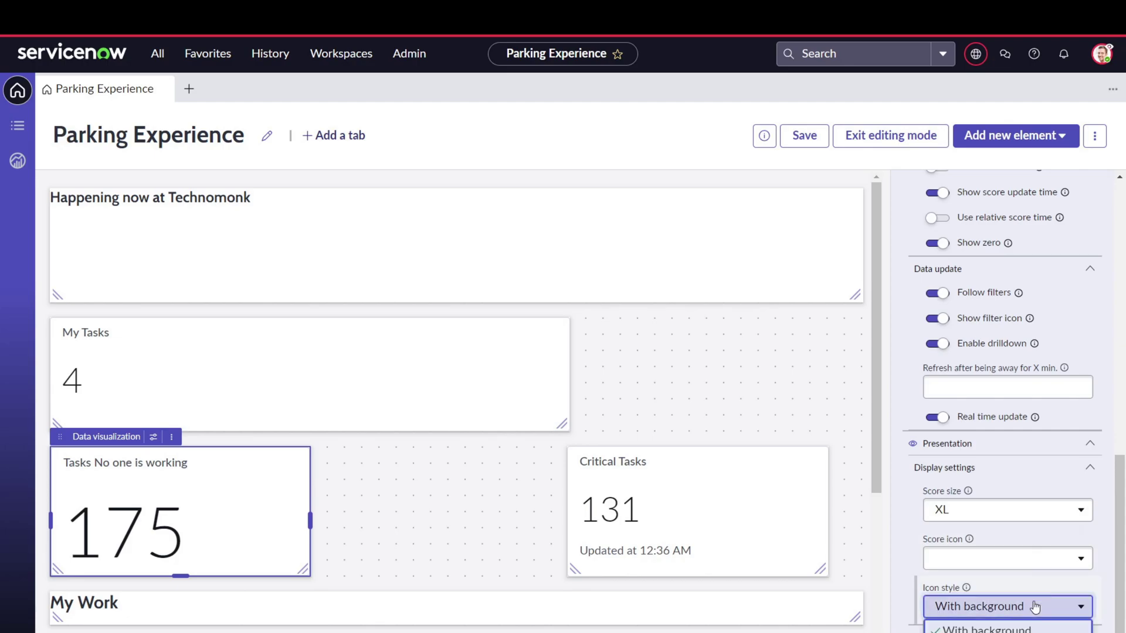
pyautogui.press('Down')
pyautogui.press('Return')
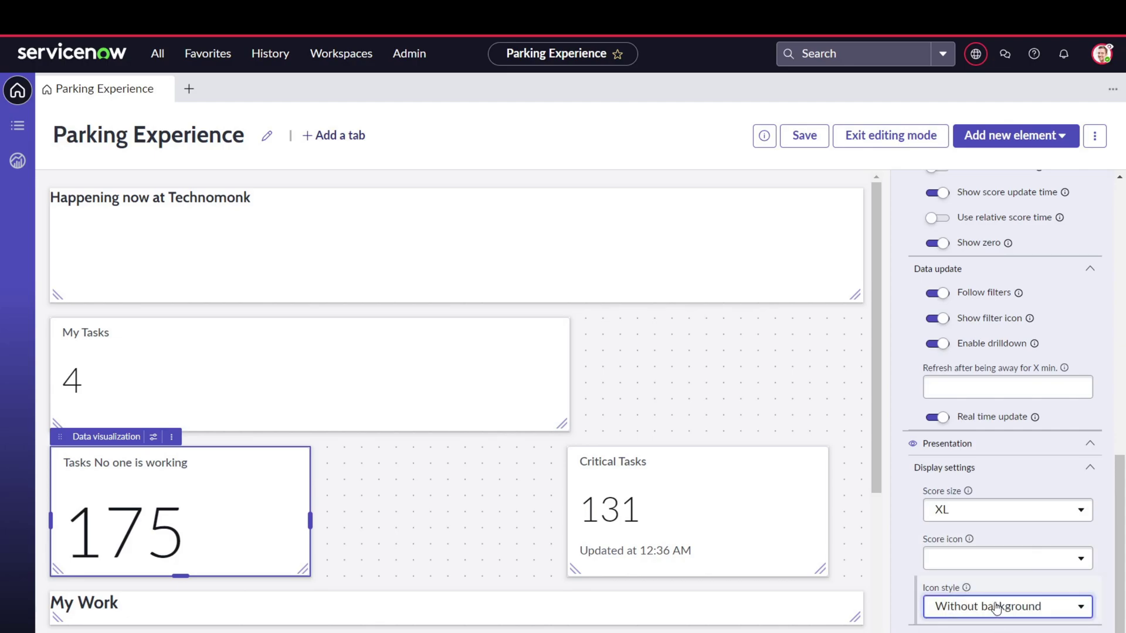
pyautogui.click(1042, 574)
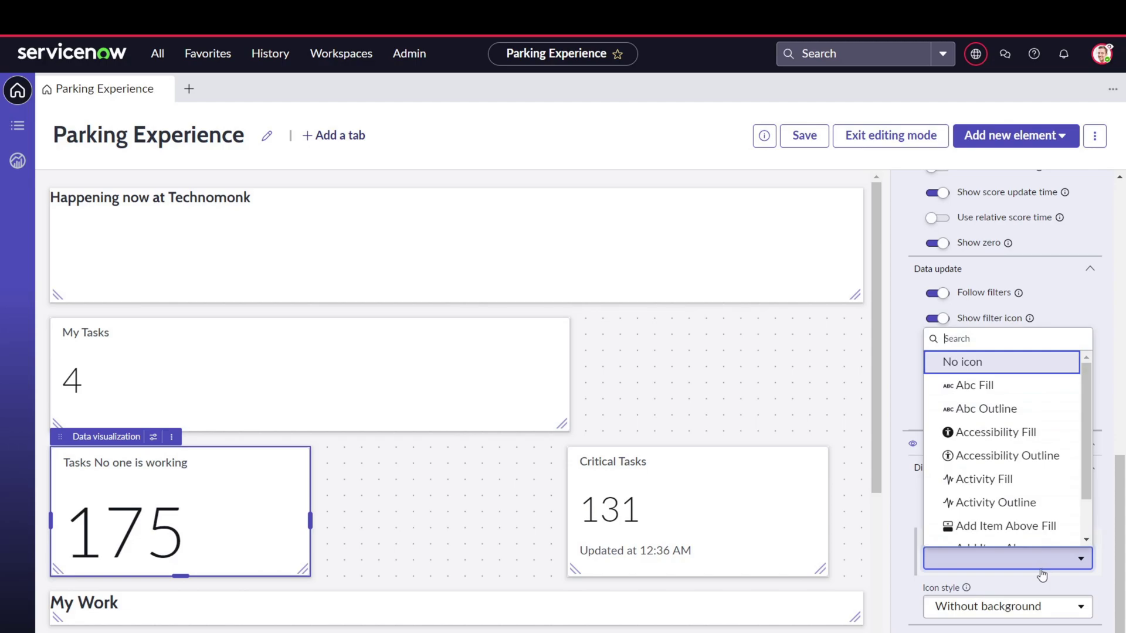
pyautogui.click(1021, 481)
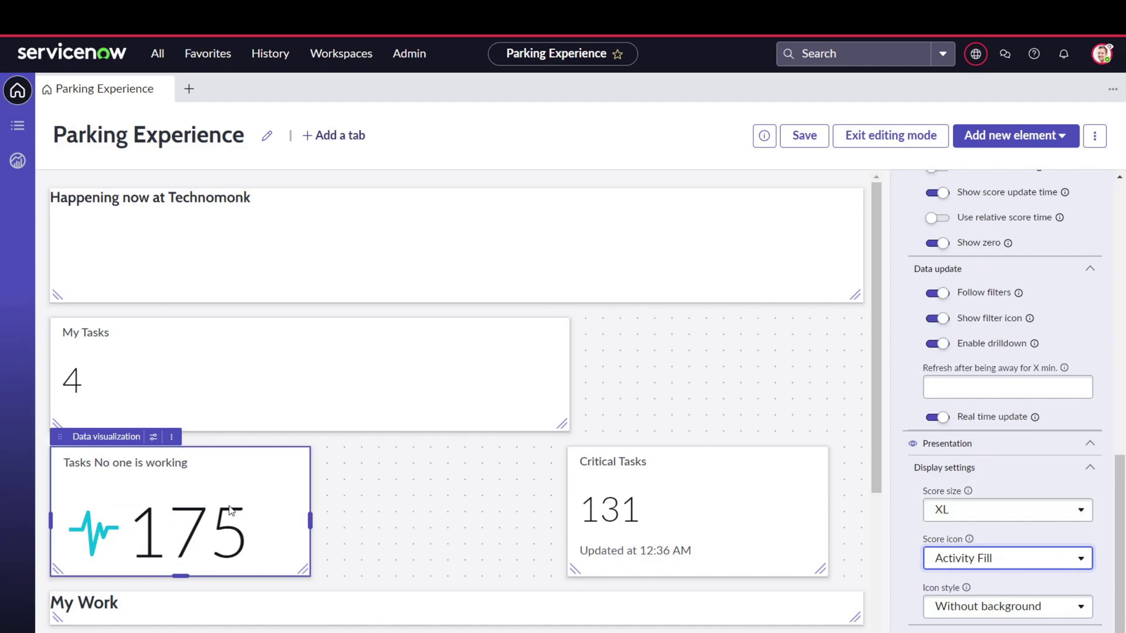
# Set the card's color type to Single color, try #68abda and settle on #9495e1 for the score
pyautogui.click(962, 623)
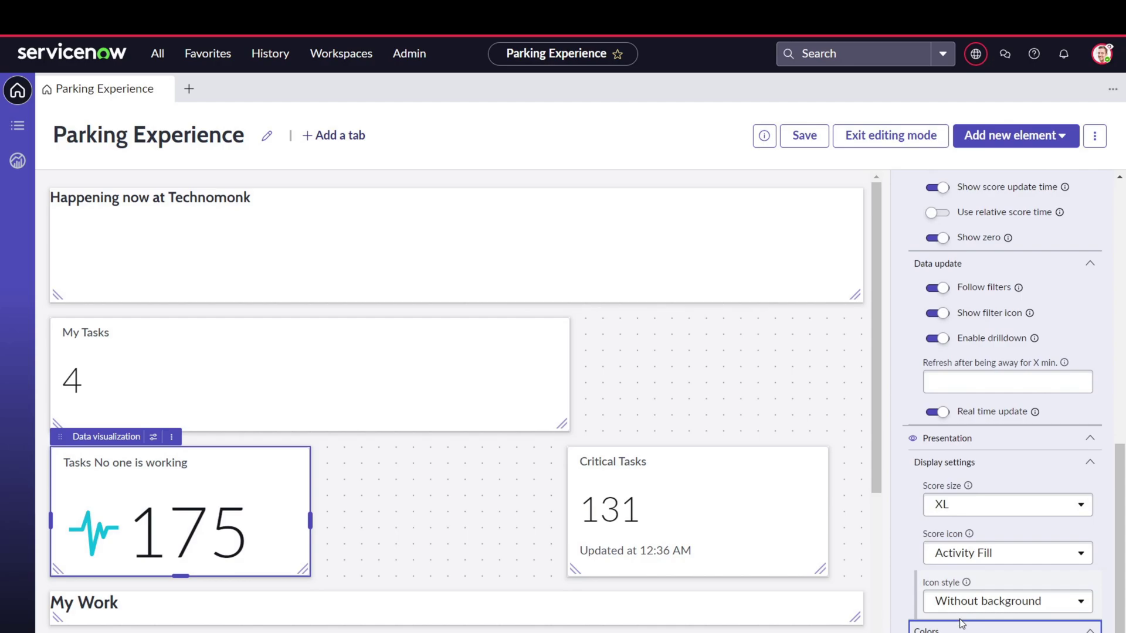
pyautogui.click(980, 626)
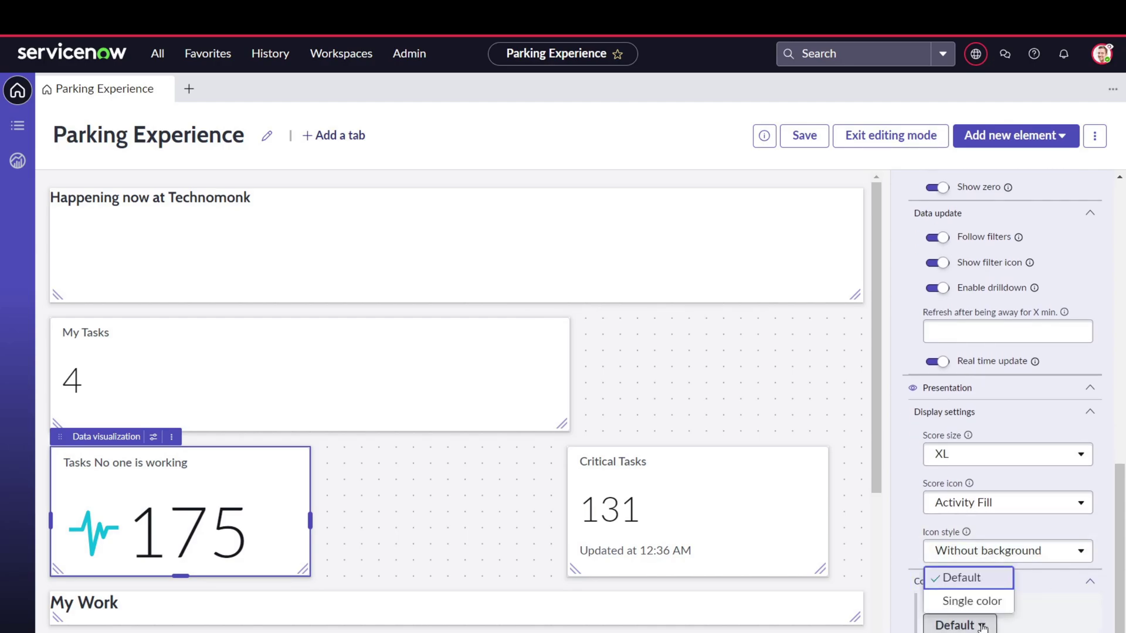
pyautogui.click(972, 602)
pyautogui.scroll(-4, 1008, 499)
pyautogui.click(1025, 458)
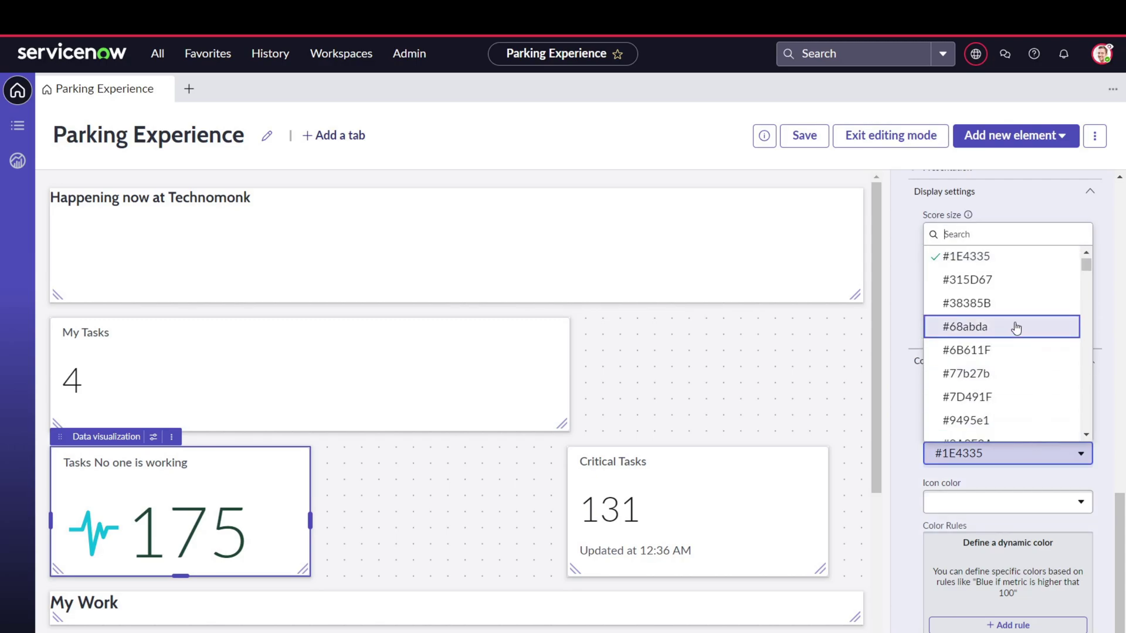
pyautogui.click(1016, 327)
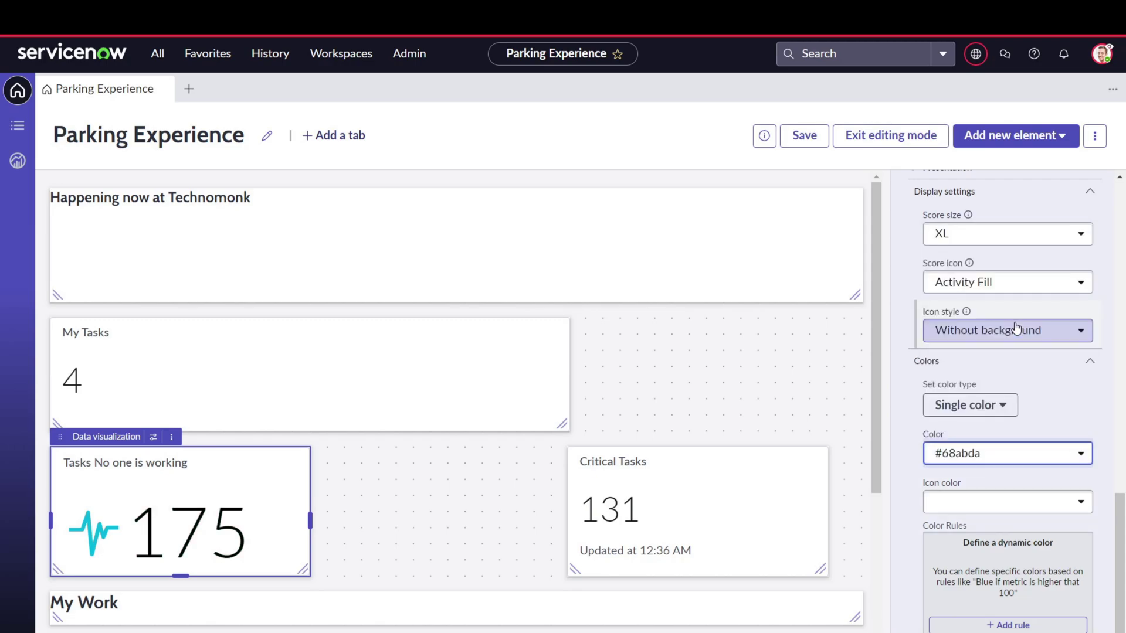
pyautogui.click(1003, 459)
pyautogui.scroll(-1, 1003, 434)
pyautogui.click(998, 406)
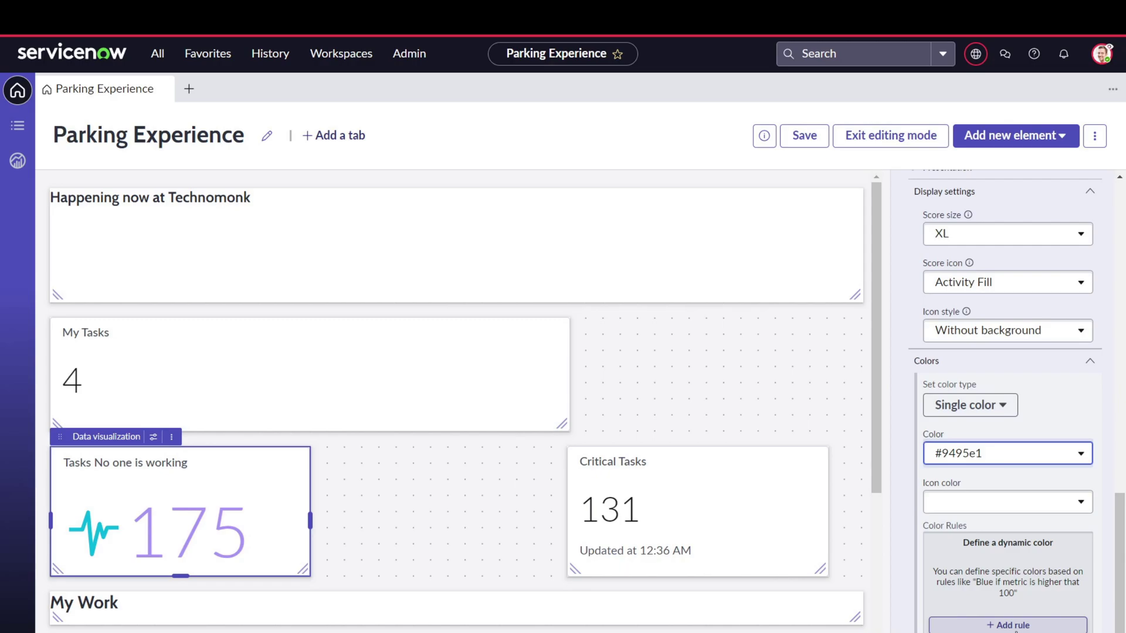
# Add and apply a color rule giving the card's score color #1E4335 when the value is lower than 1, with order 100
pyautogui.click(965, 626)
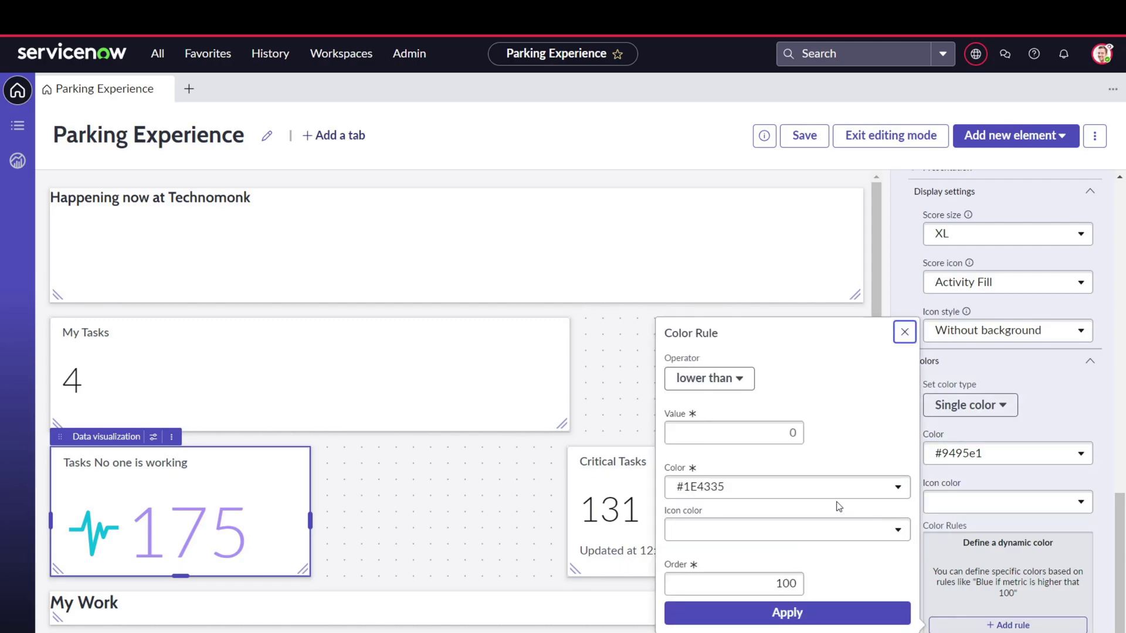
pyautogui.click(786, 421)
pyautogui.click(786, 420)
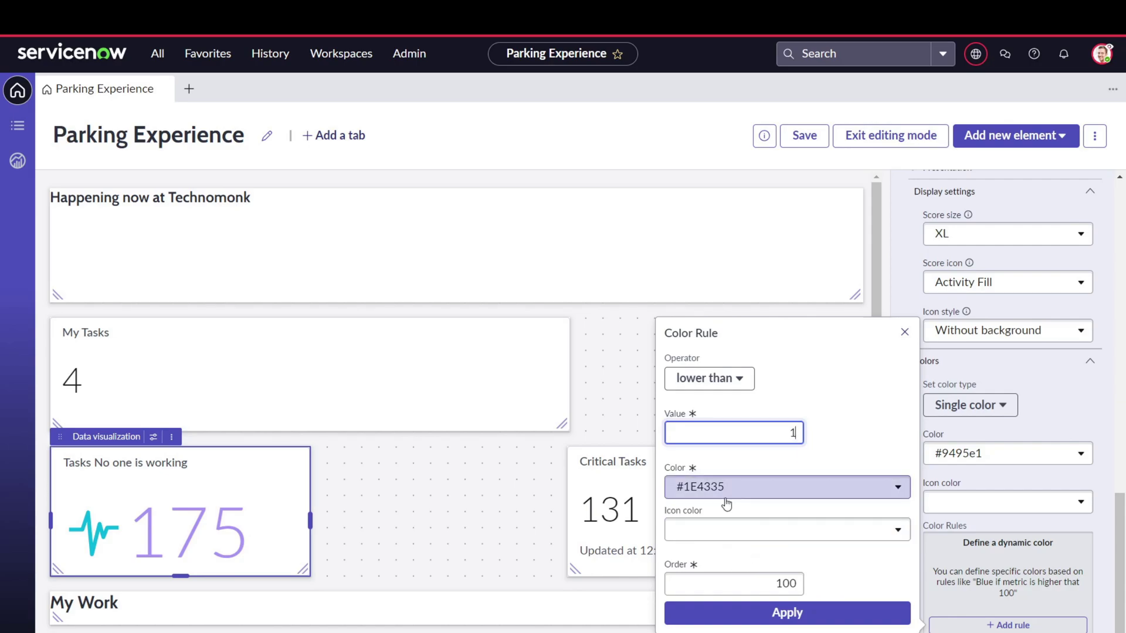
pyautogui.click(751, 530)
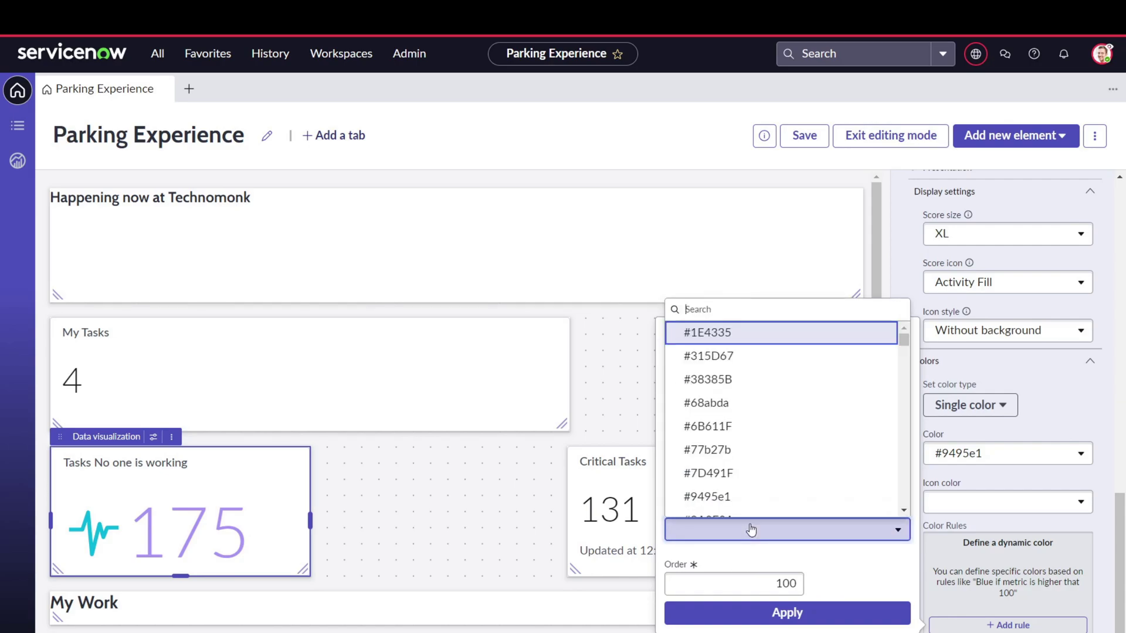
pyautogui.click(825, 609)
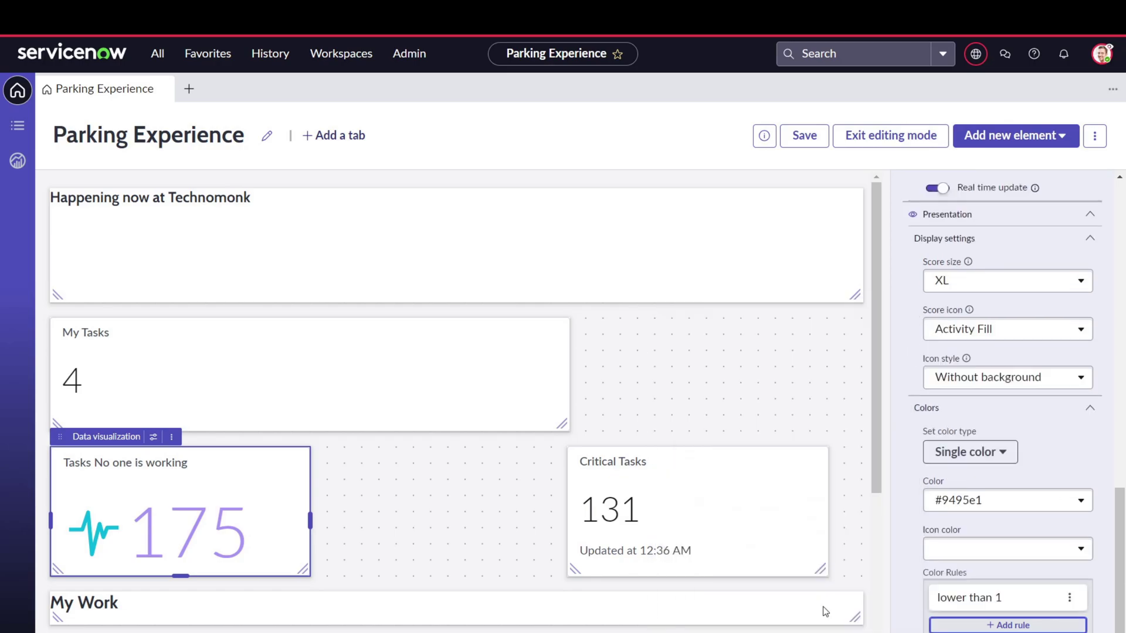
pyautogui.scroll(10, 1048, 428)
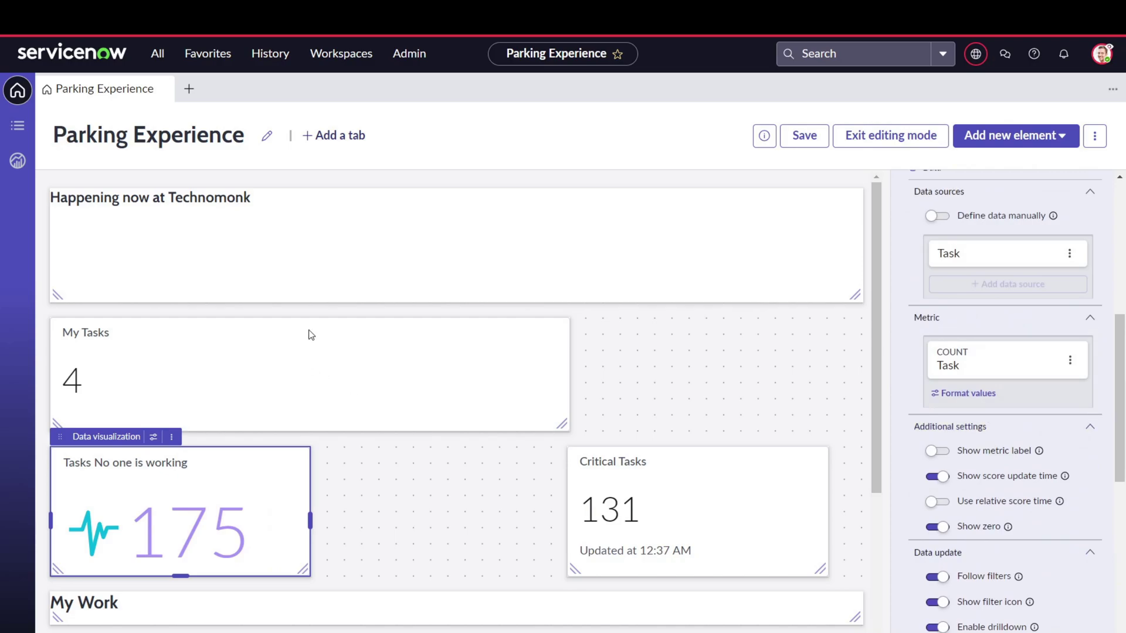
# Add a new tab to the Parking Experience home page and insert a Heading element on it
pyautogui.click(352, 130)
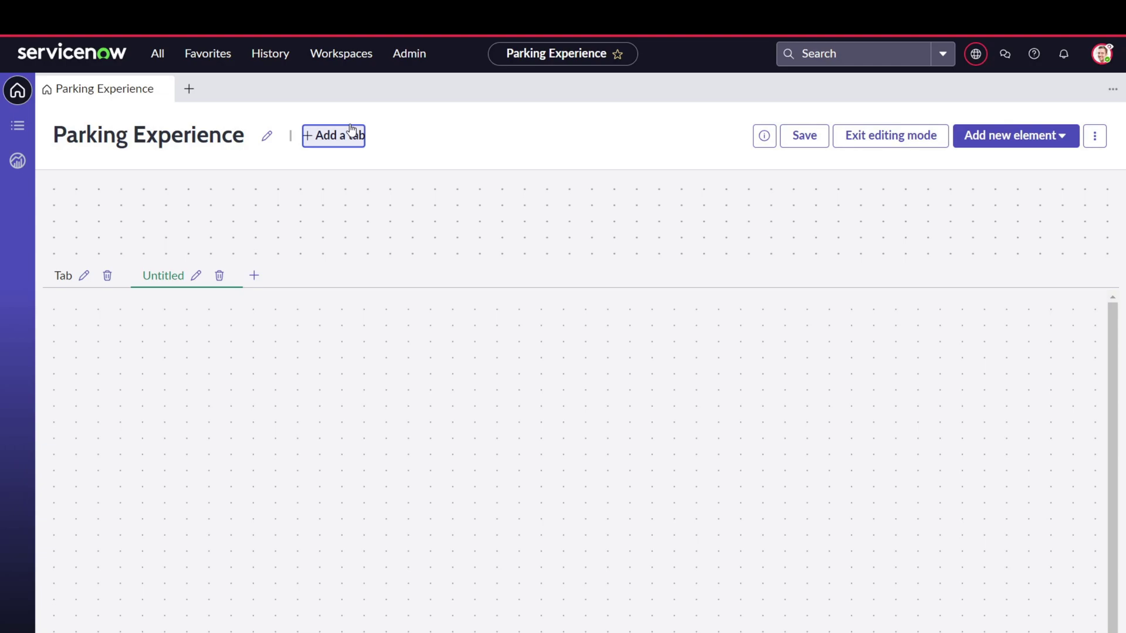
pyautogui.click(1033, 137)
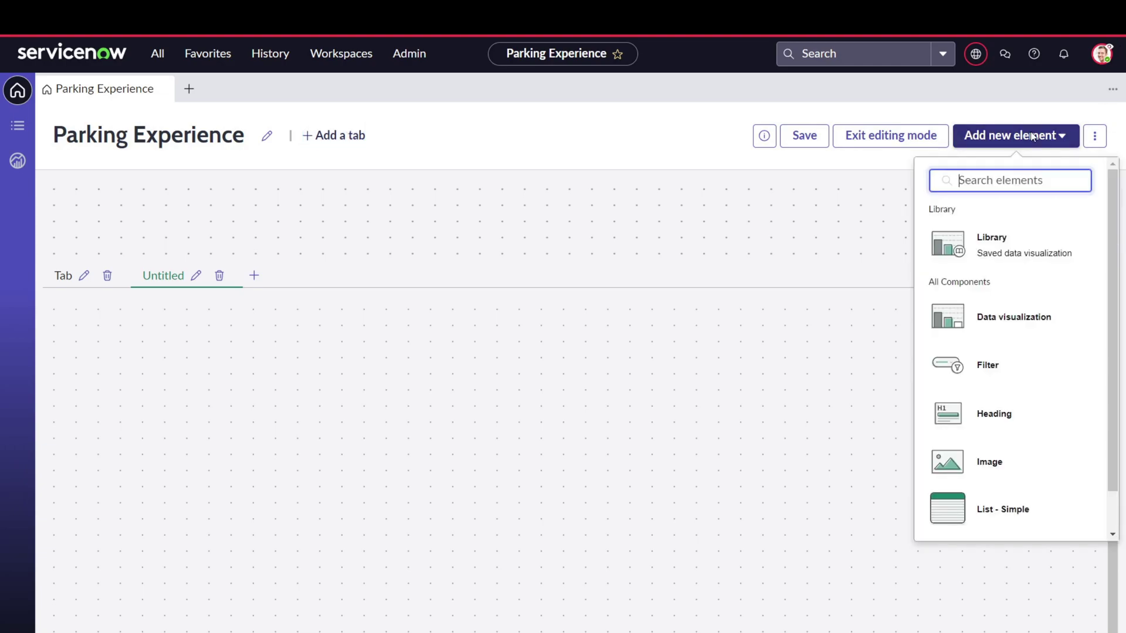
pyautogui.click(962, 259)
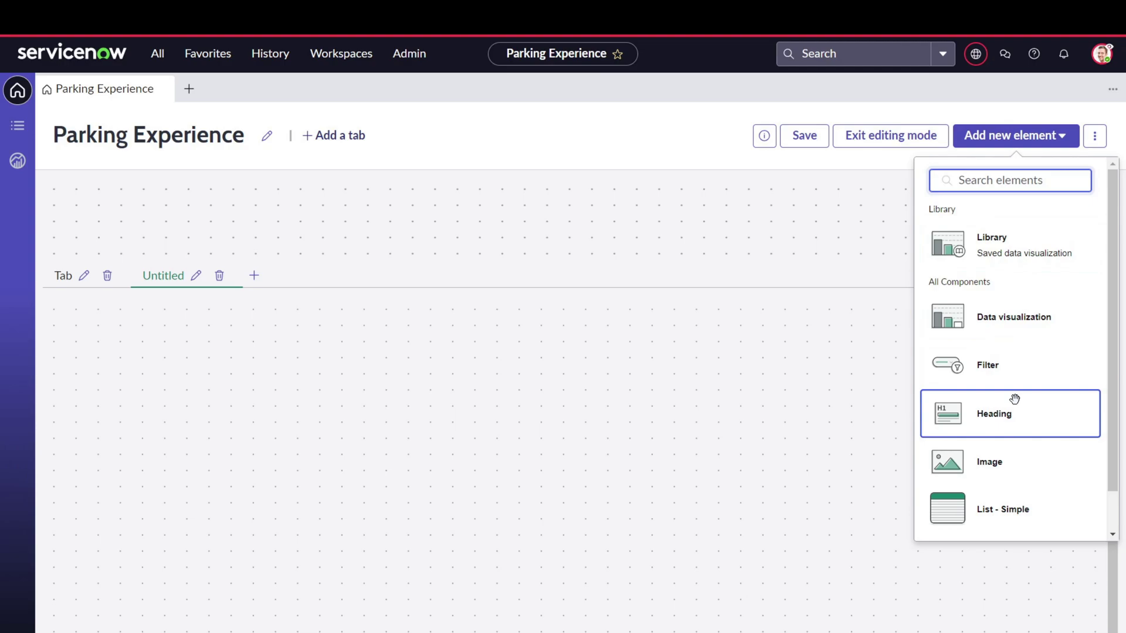
pyautogui.scroll(-1, 1016, 398)
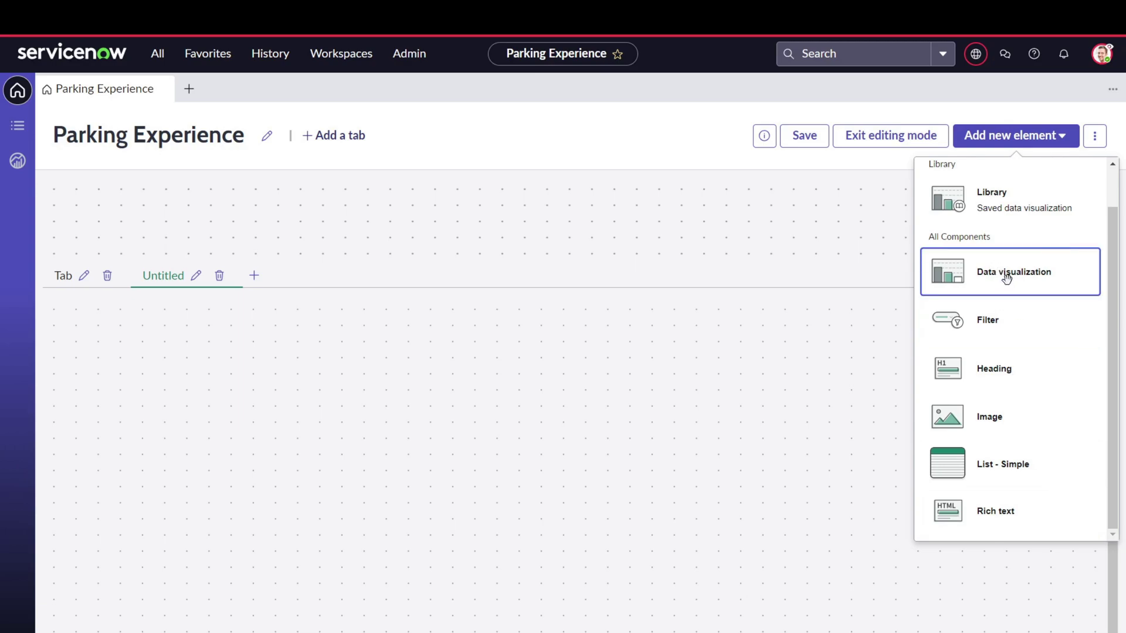
pyautogui.click(997, 369)
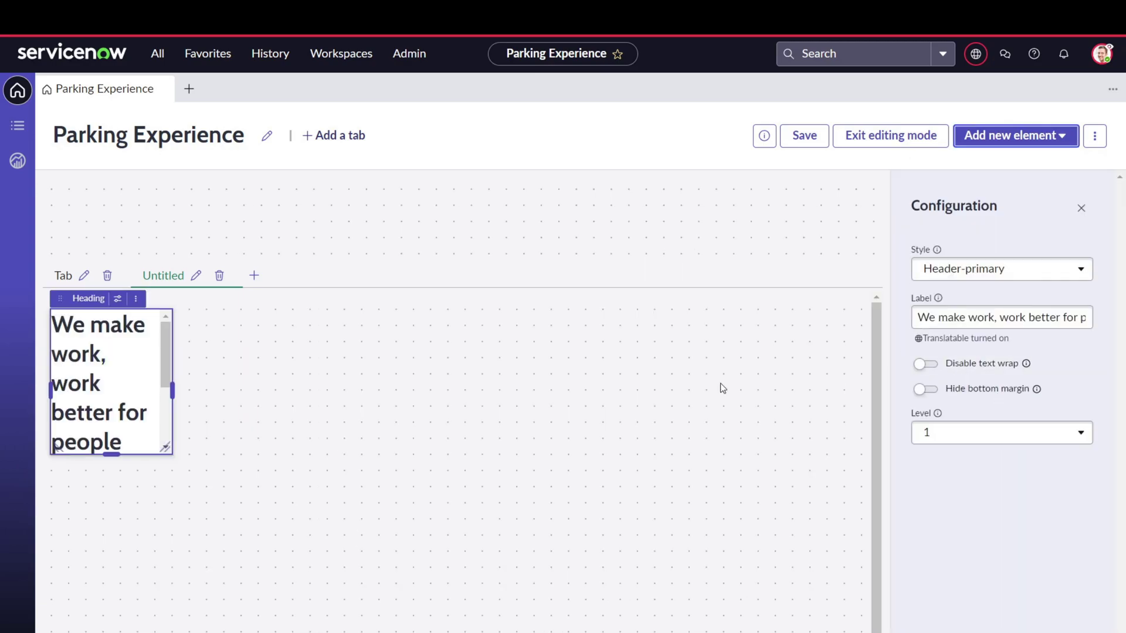
# Widen the Heading element across most of the new tab and add an enlarged Data visualization element beneath it
pyautogui.moveTo(172, 390); pyautogui.dragTo(849, 390)
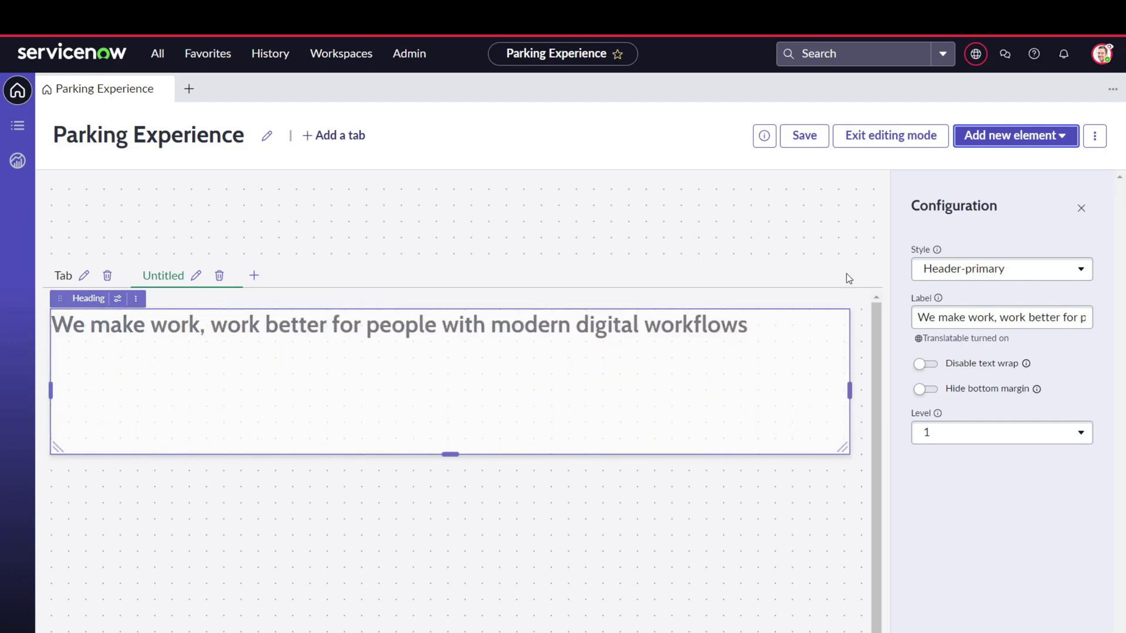
pyautogui.click(449, 451)
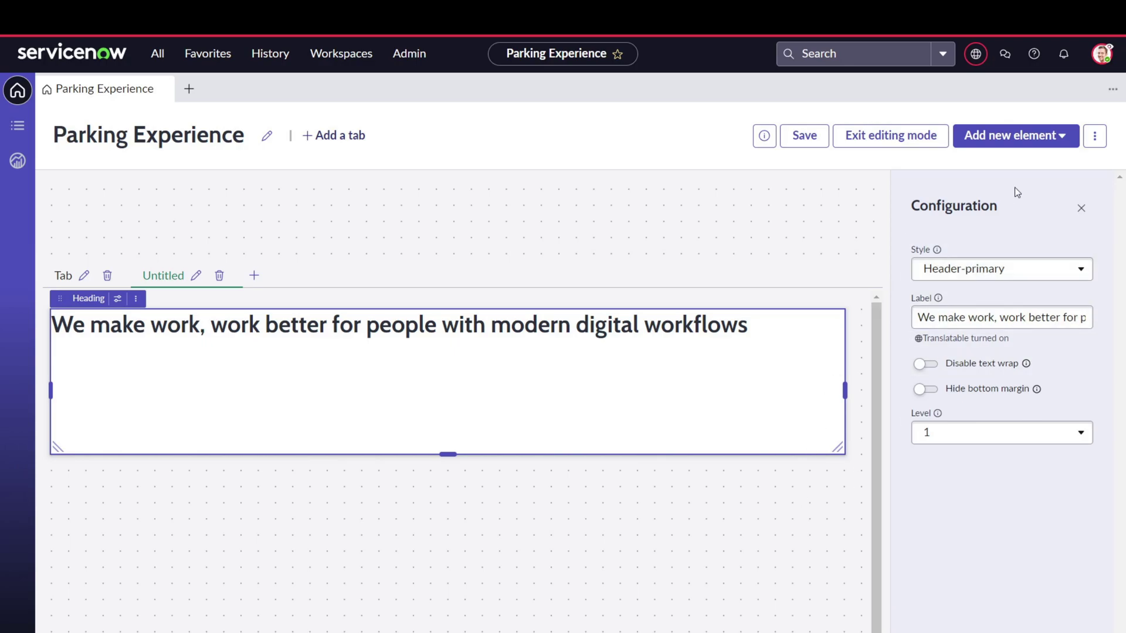
pyautogui.click(1055, 137)
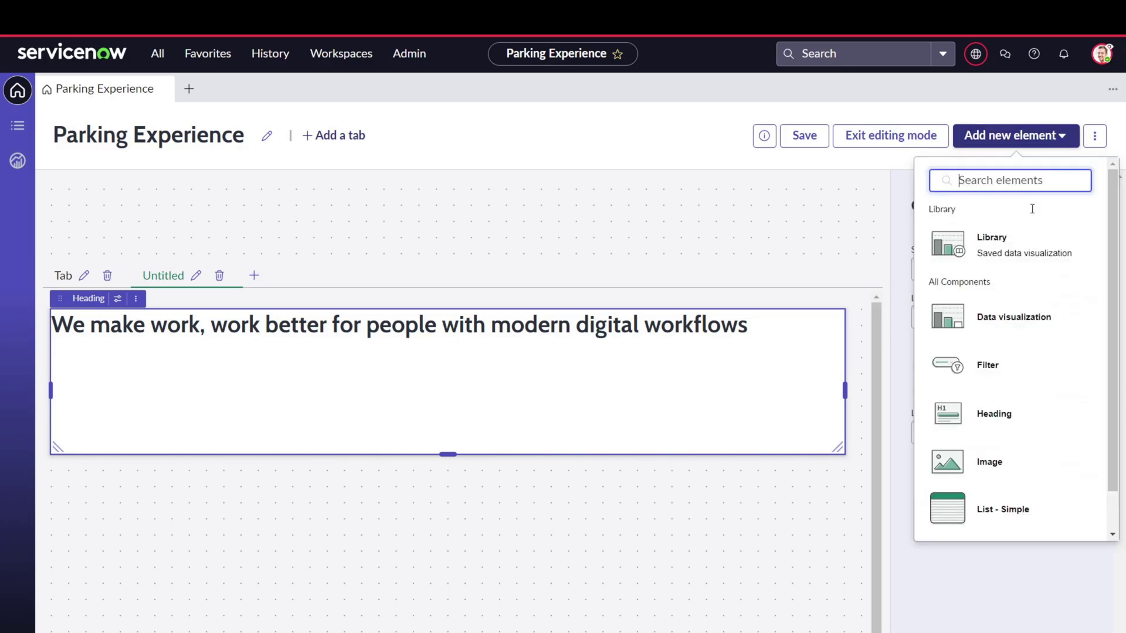
pyautogui.click(997, 329)
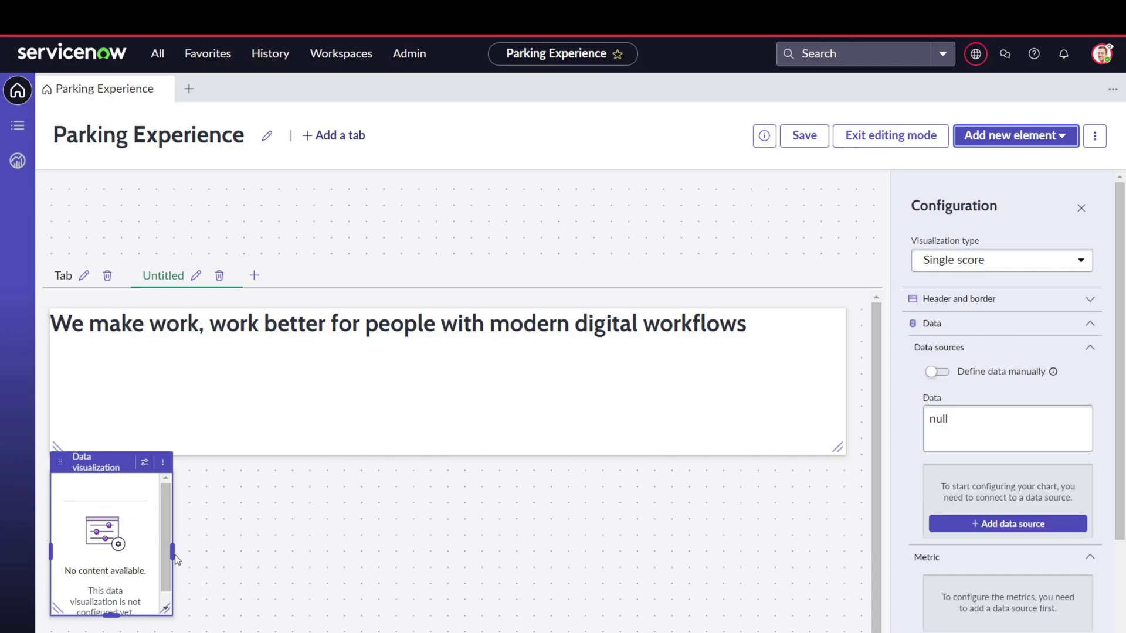
pyautogui.moveTo(167, 609); pyautogui.dragTo(375, 632)
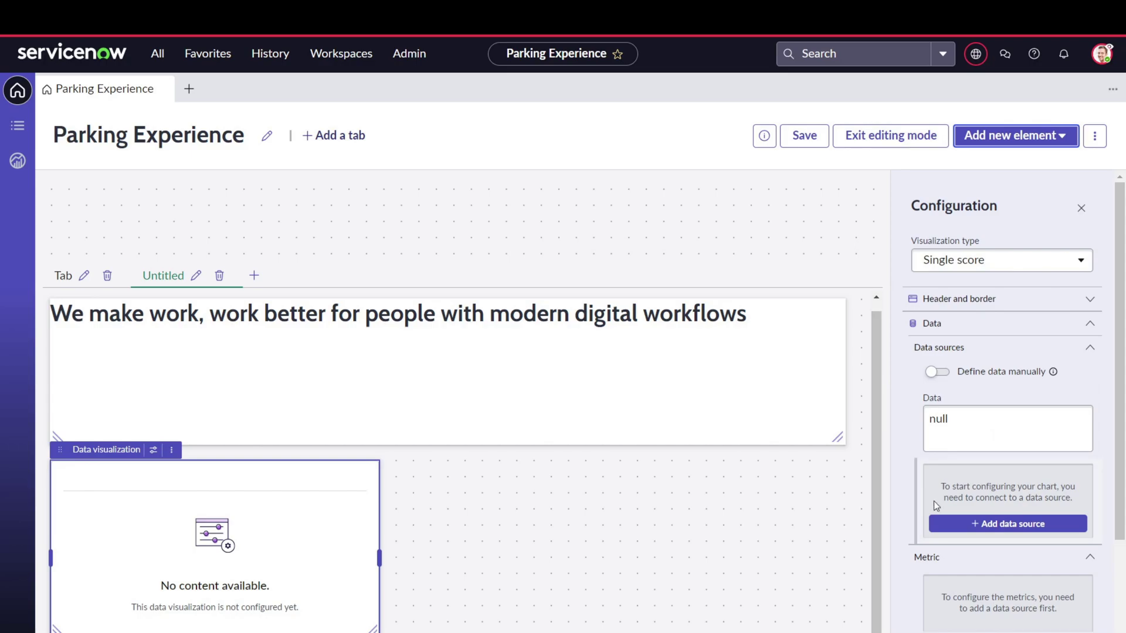
# Add the suggested Parking [x_166021_pune_me_0_parking] table as the data visualization's data source, without custom conditions
pyautogui.click(975, 528)
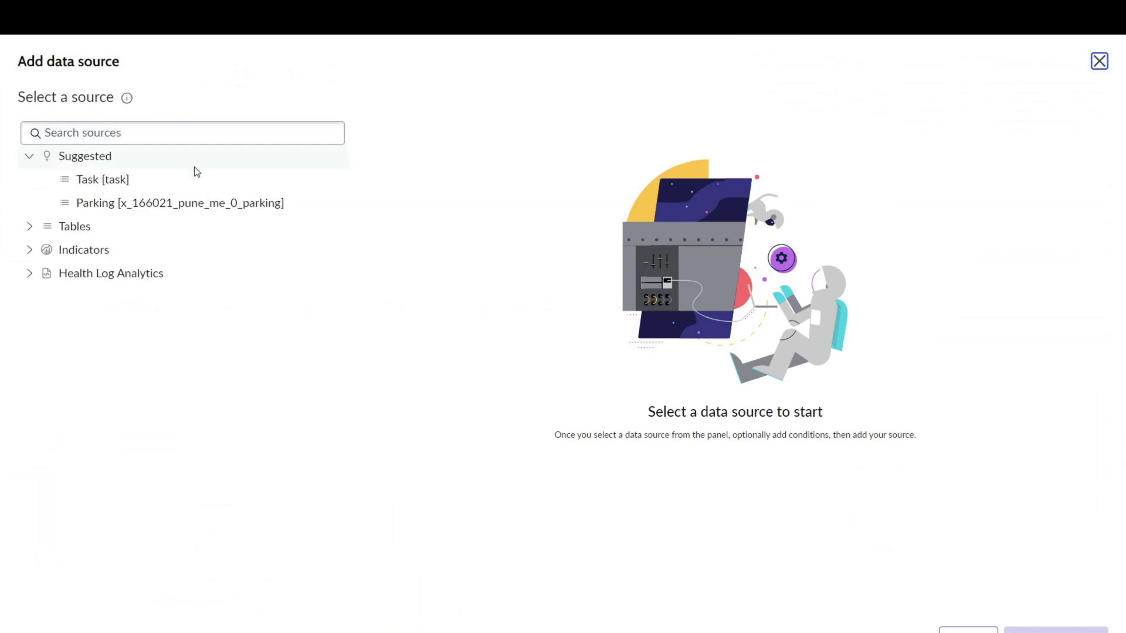
pyautogui.click(171, 204)
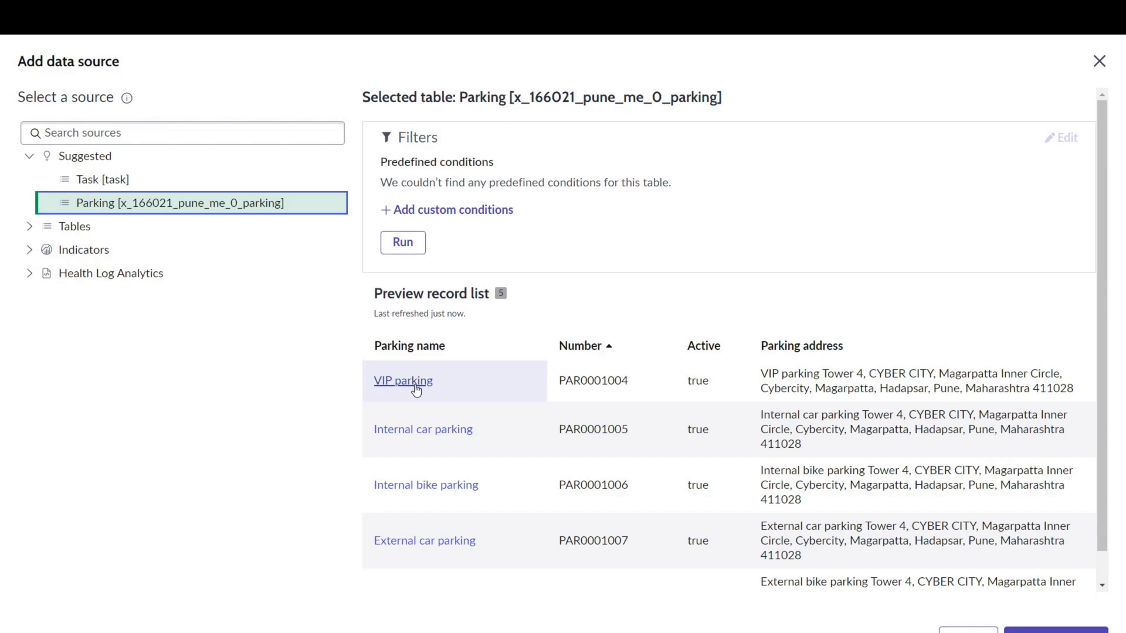
pyautogui.scroll(-1, 418, 463)
pyautogui.scroll(-1, 418, 465)
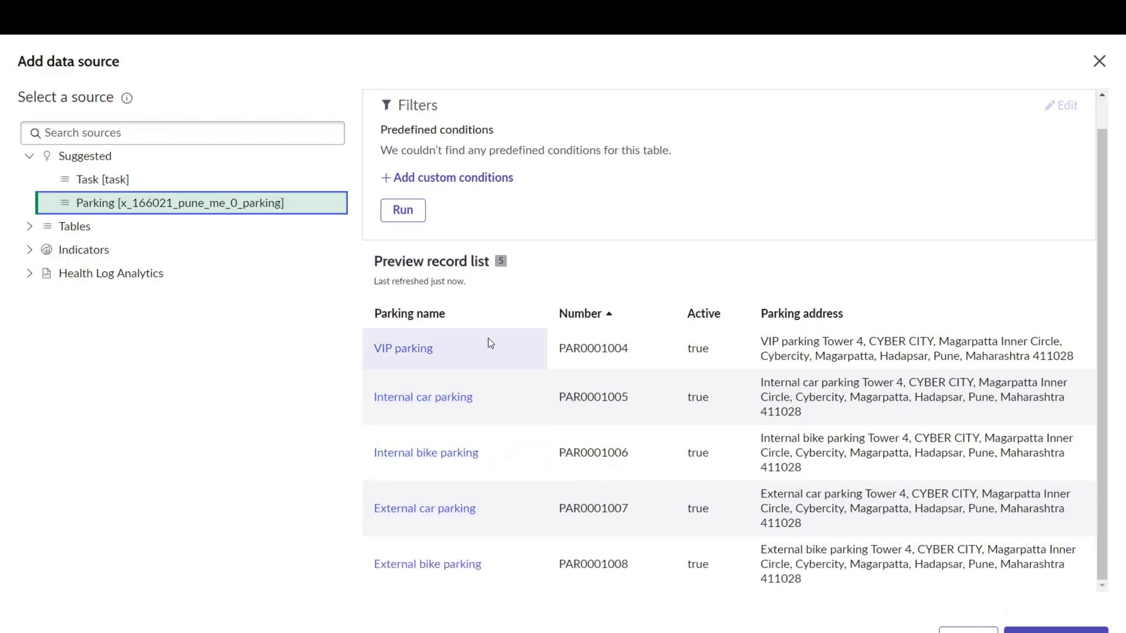
pyautogui.click(1056, 630)
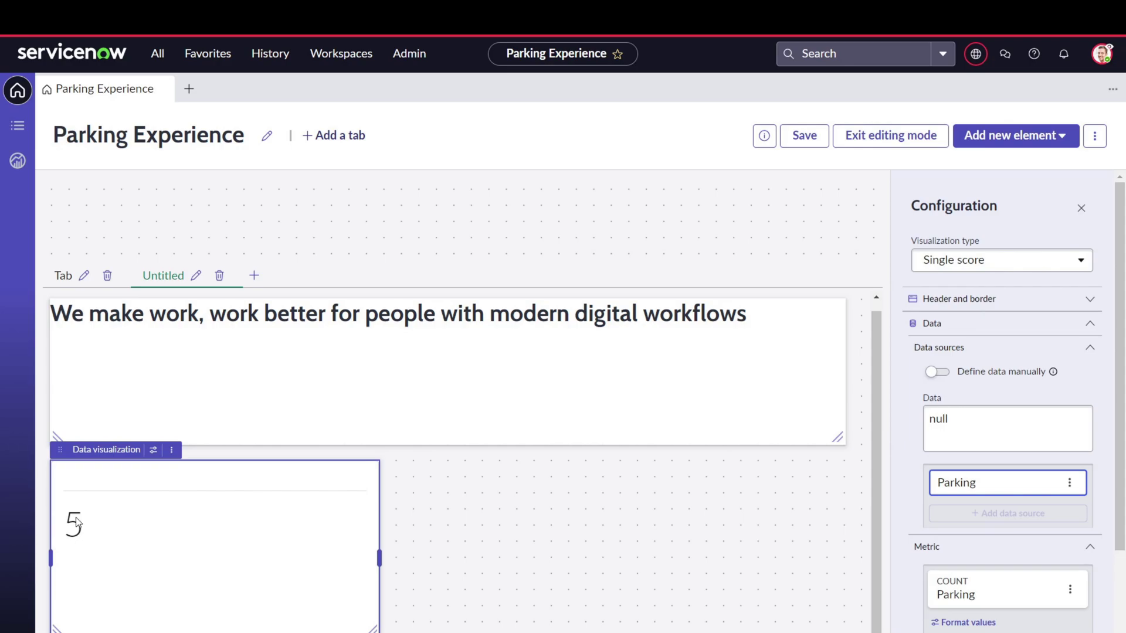
# Change the Parking visualization's type to Donut
pyautogui.click(990, 259)
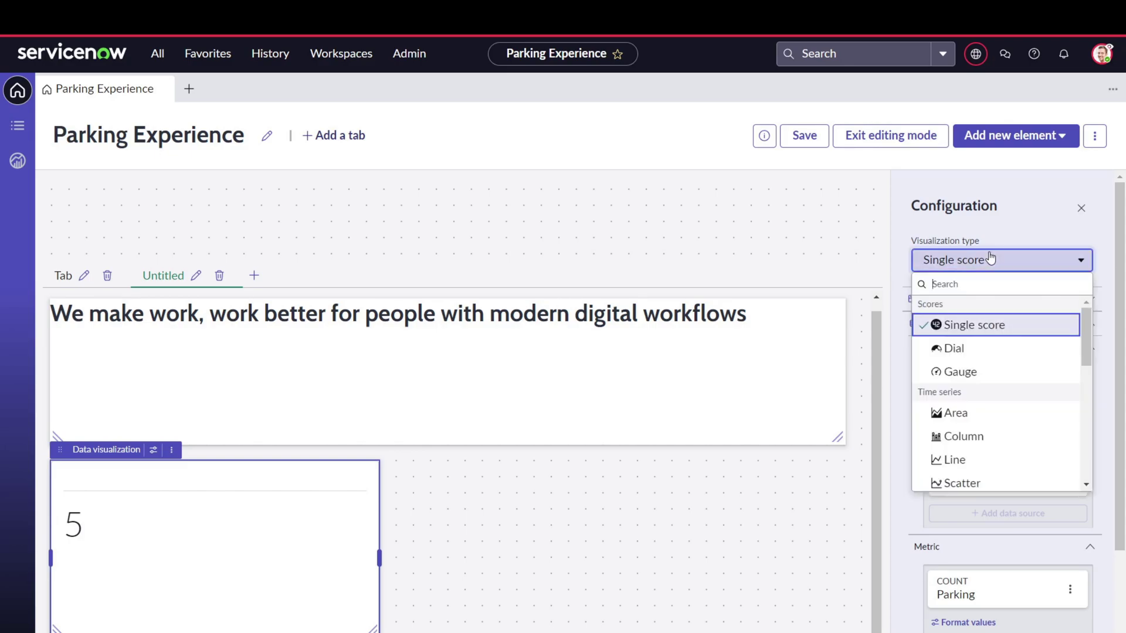
pyautogui.scroll(-4, 1013, 389)
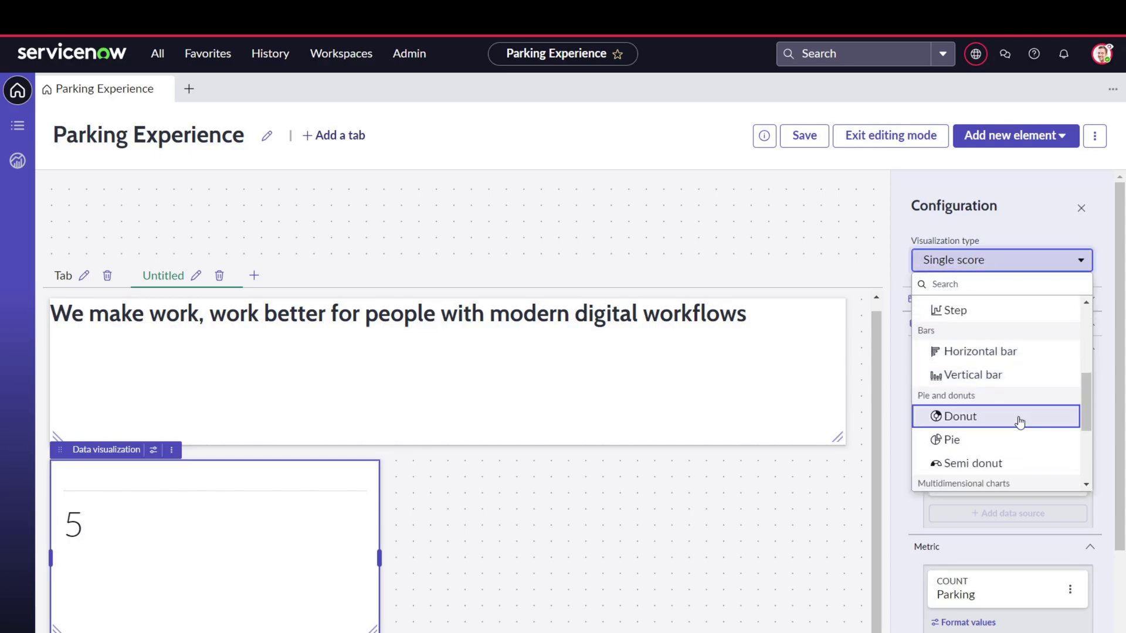
pyautogui.click(1020, 422)
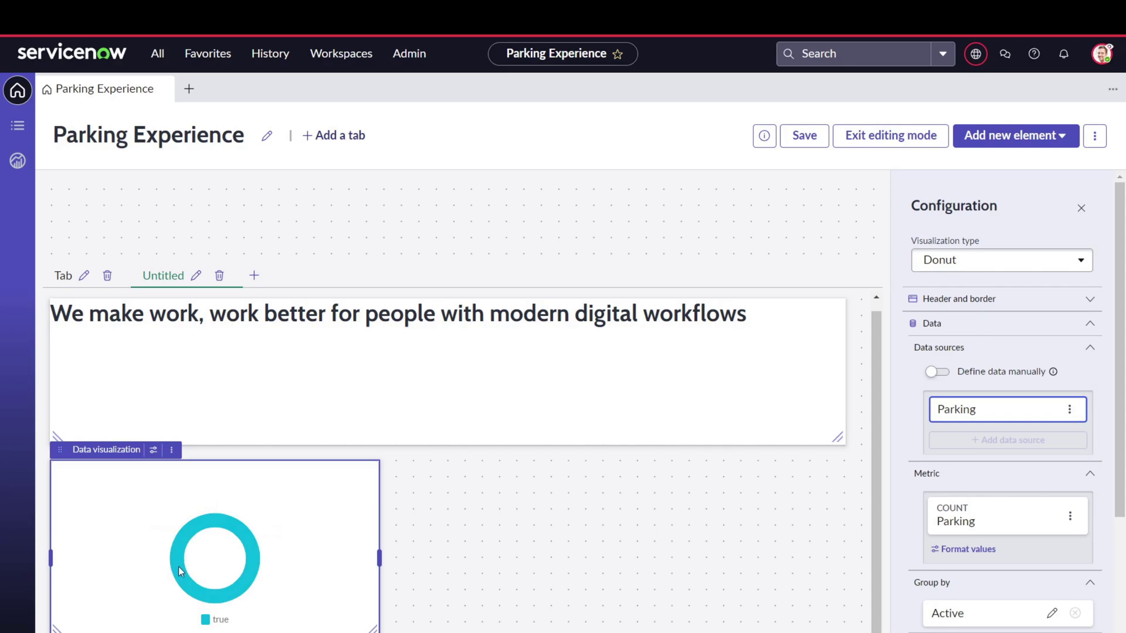
# Group the donut chart by the Parking name field and apply the grouping
pyautogui.scroll(-1, 1059, 392)
pyautogui.scroll(-3, 1060, 392)
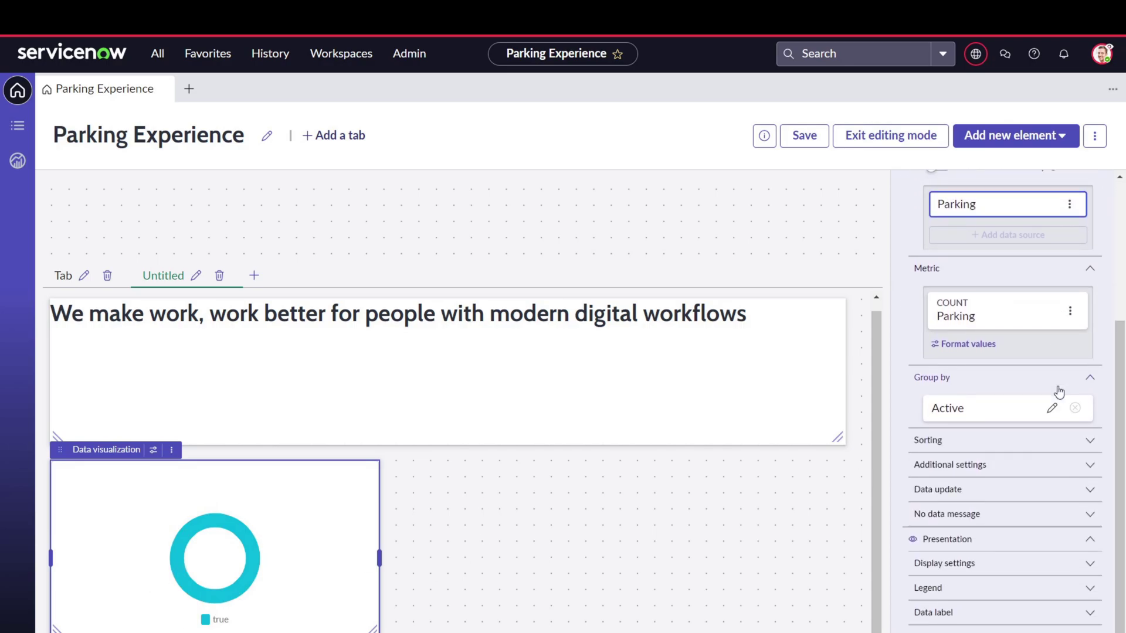
pyautogui.click(970, 408)
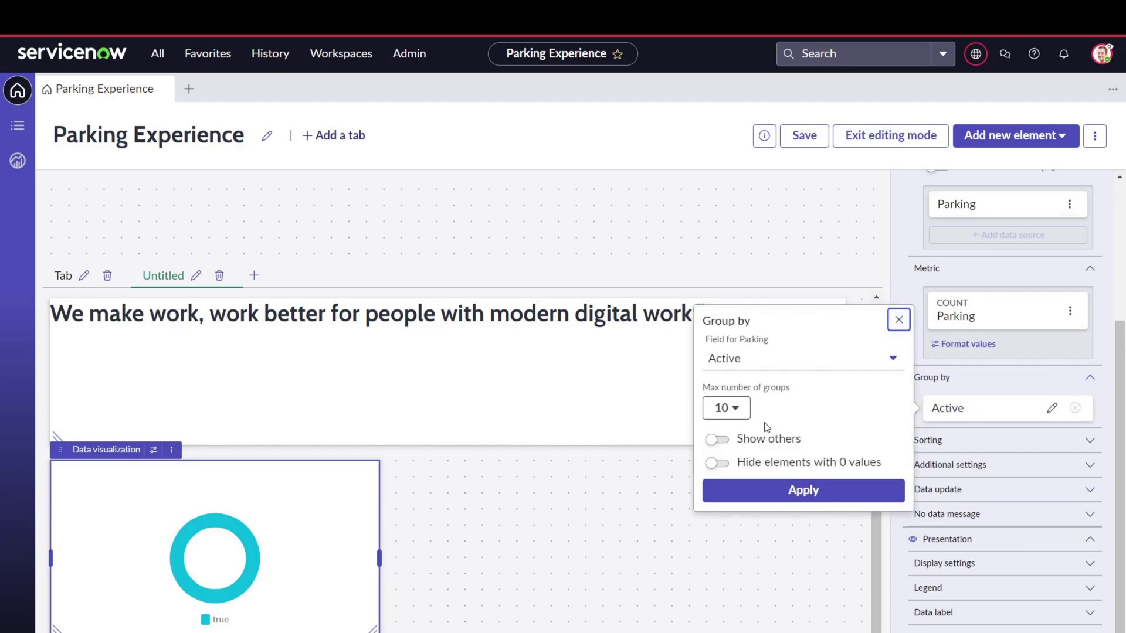
pyautogui.click(747, 360)
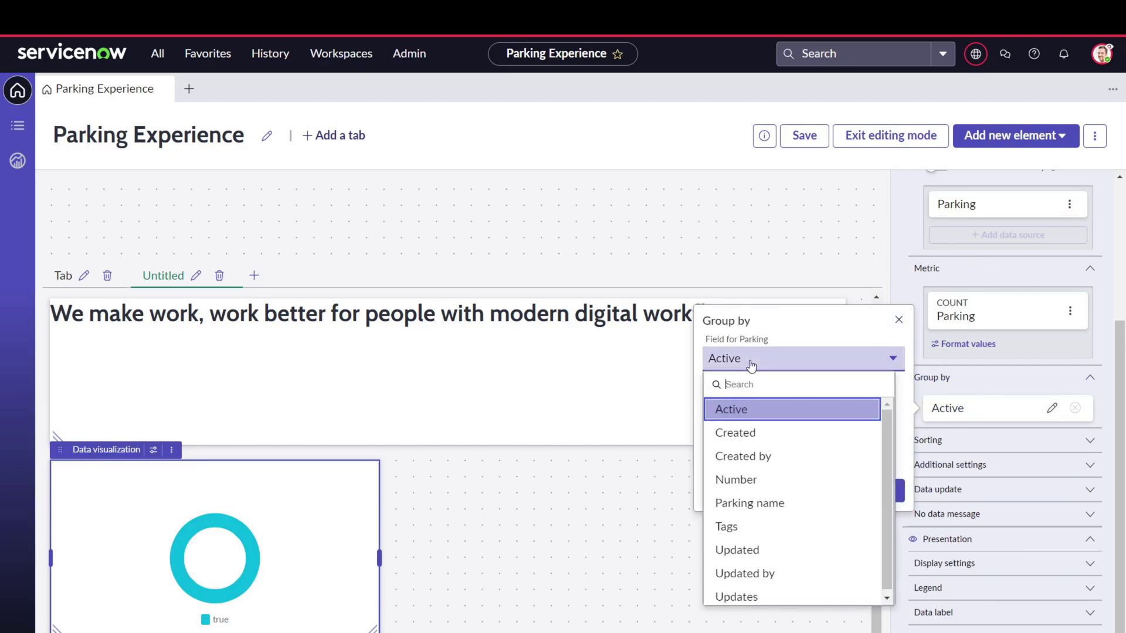
pyautogui.click(747, 504)
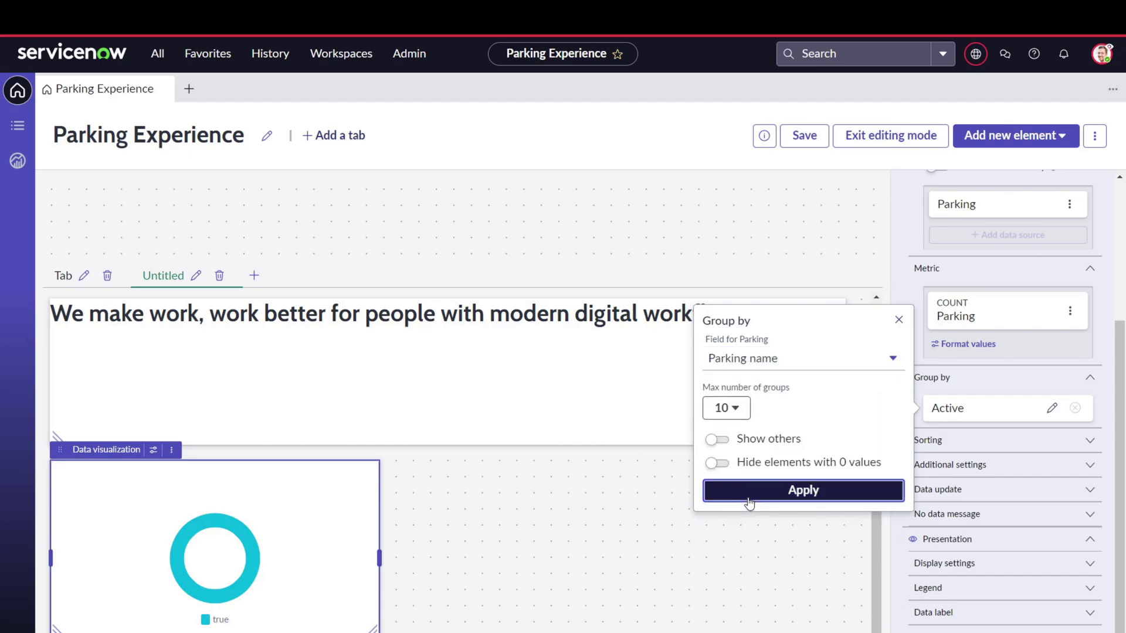
pyautogui.click(749, 503)
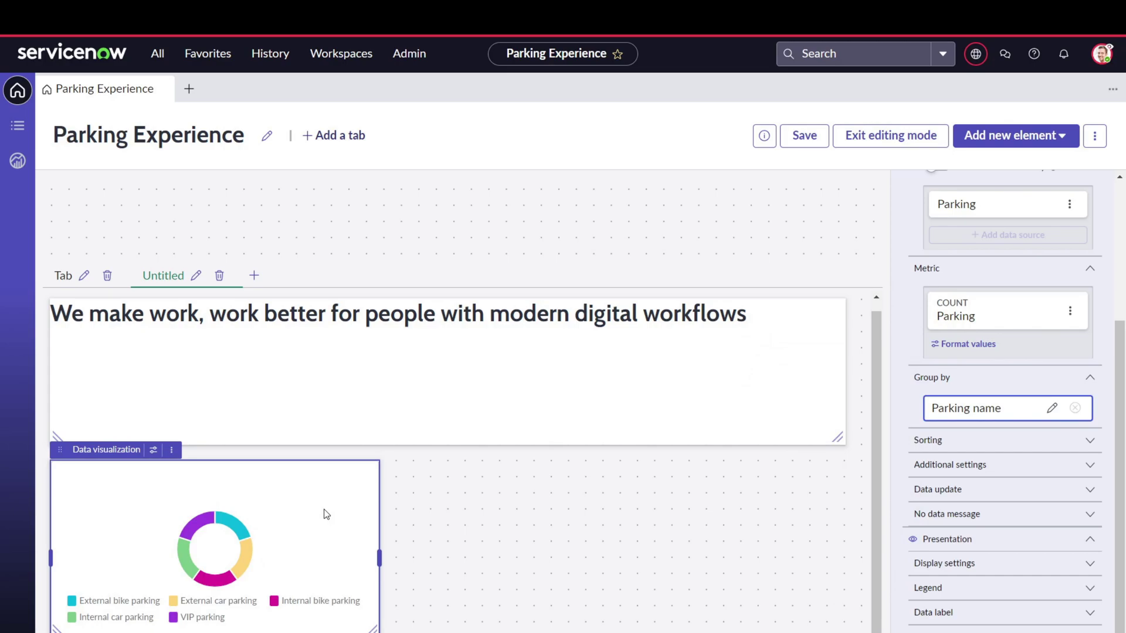
# Set the donut chart's title to "Pass time Report" in its header settings
pyautogui.scroll(2, 892, 407)
pyautogui.scroll(4, 924, 437)
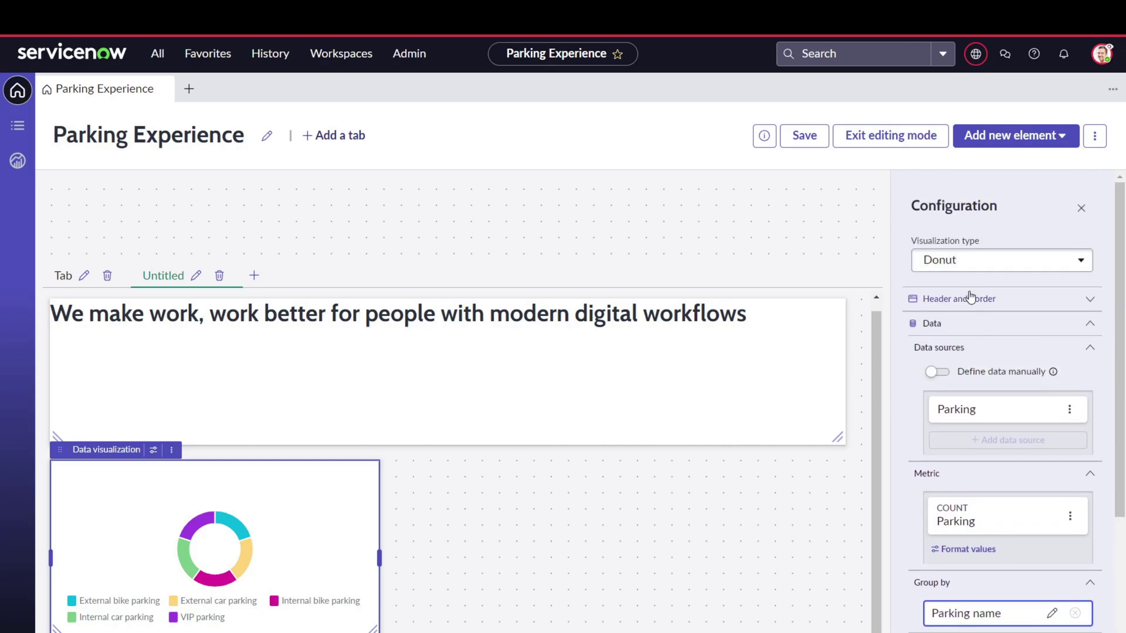
pyautogui.click(971, 299)
pyautogui.click(974, 396)
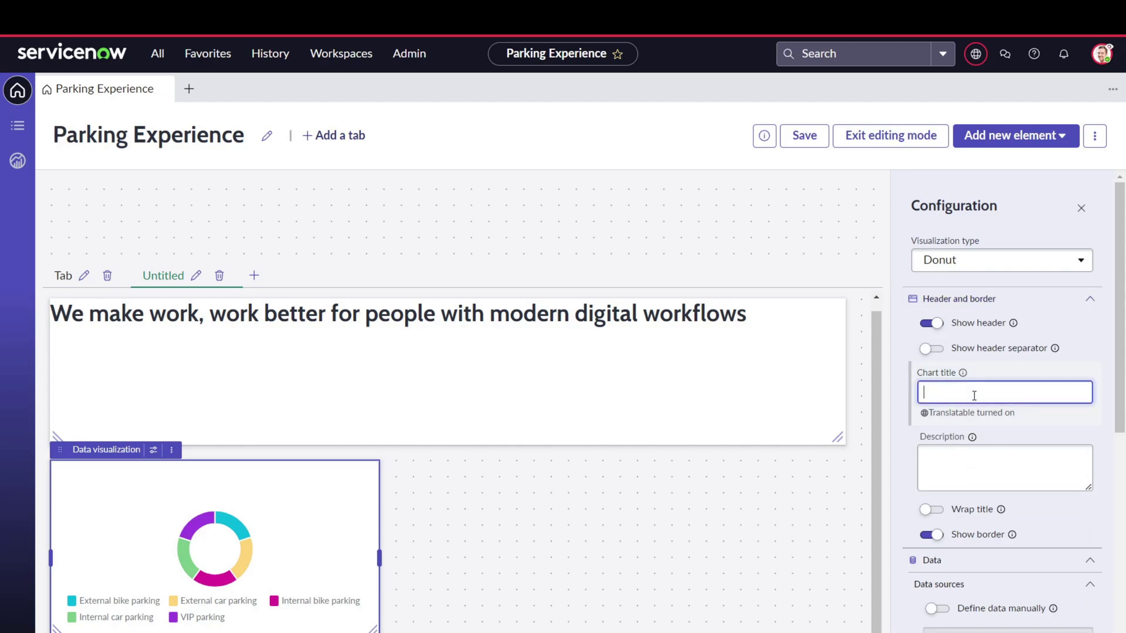
pyautogui.write('Pass time Report')
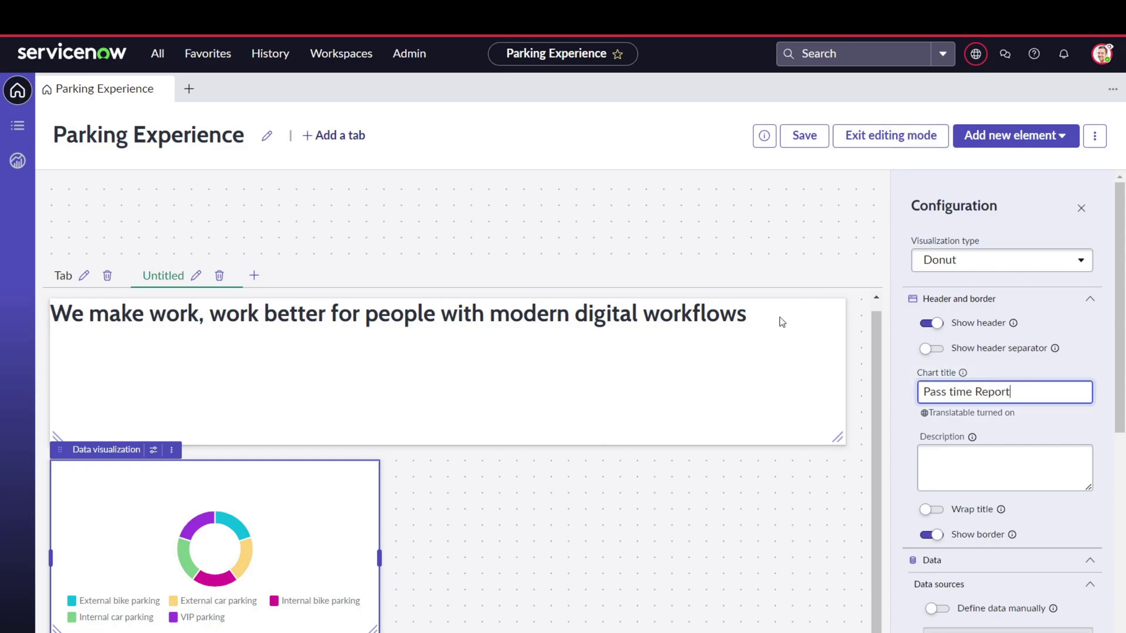
pyautogui.click(803, 530)
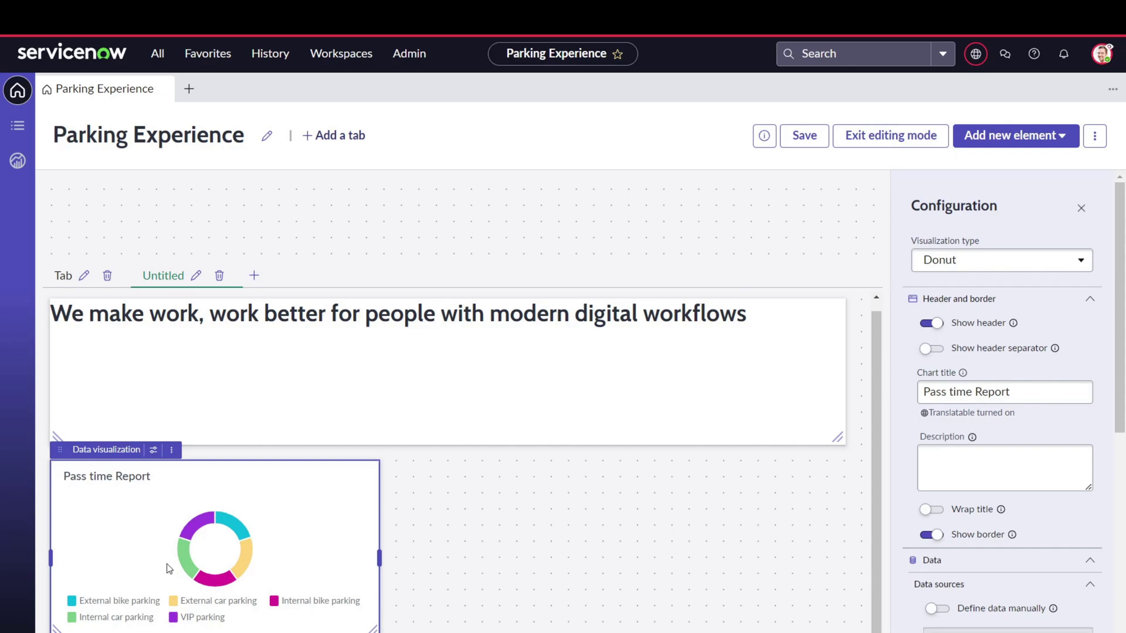
# Save the dashboard changes and exit editing mode
pyautogui.scroll(-3, 1024, 445)
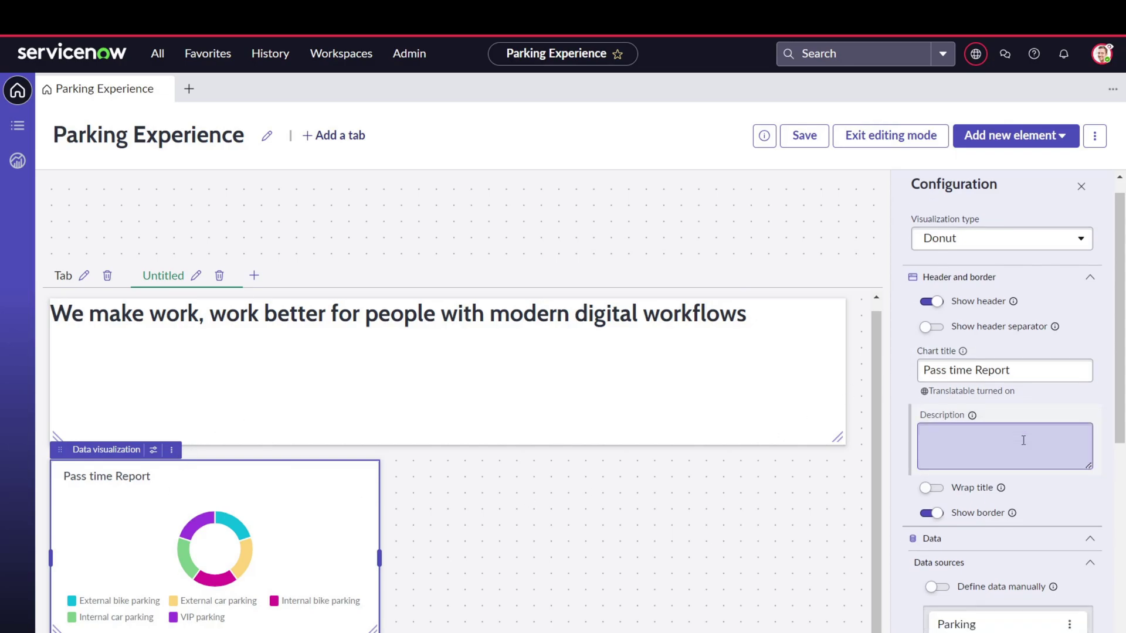
pyautogui.scroll(3, 1024, 446)
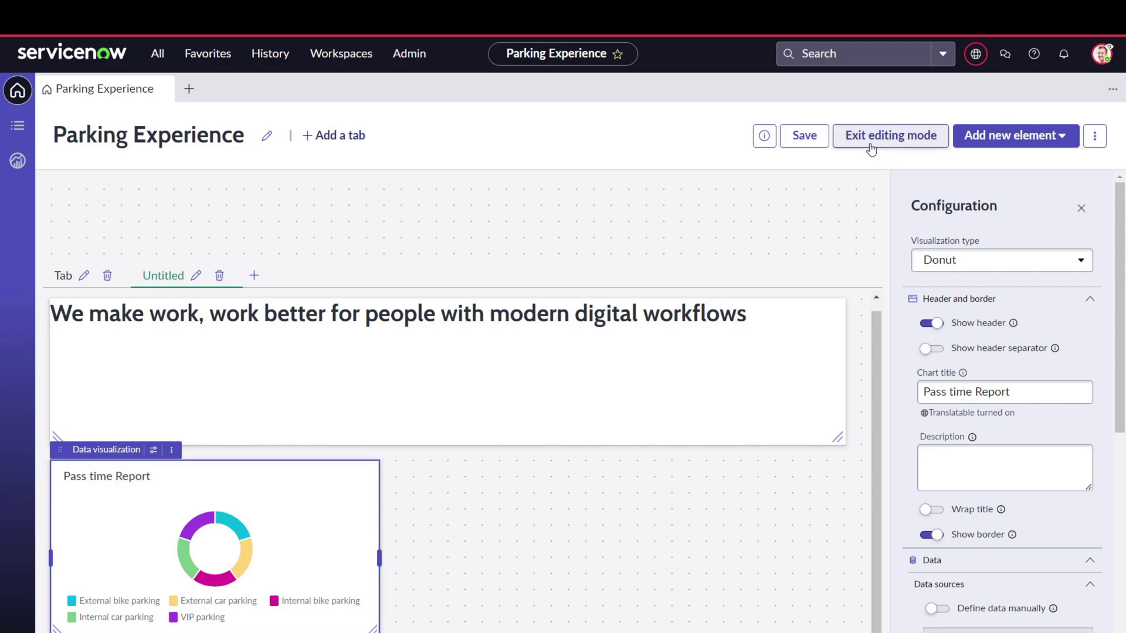
pyautogui.click(803, 134)
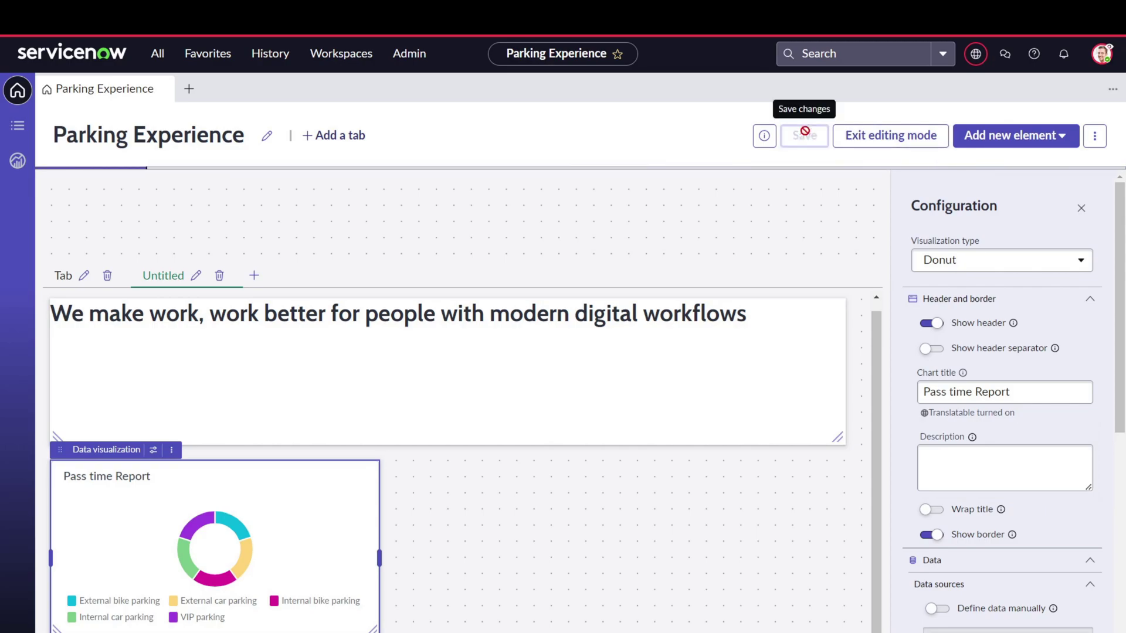
pyautogui.click(857, 145)
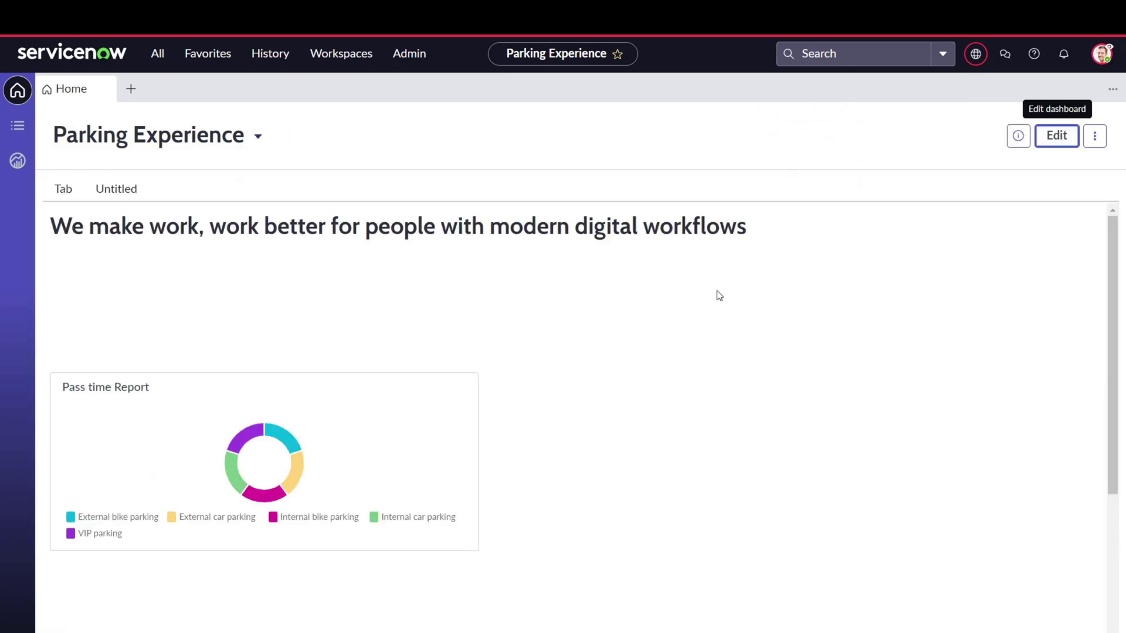
# Review the contents of the dashboard's first tab and return to the Untitled tab
pyautogui.click(60, 201)
pyautogui.scroll(-5, 337, 354)
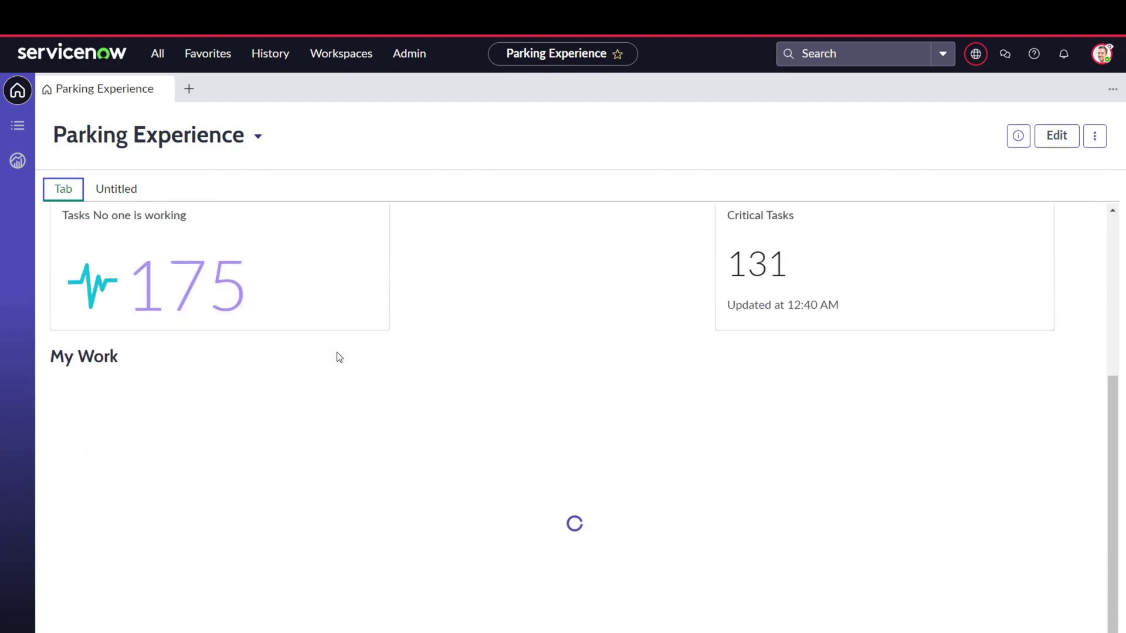
pyautogui.scroll(5, 339, 357)
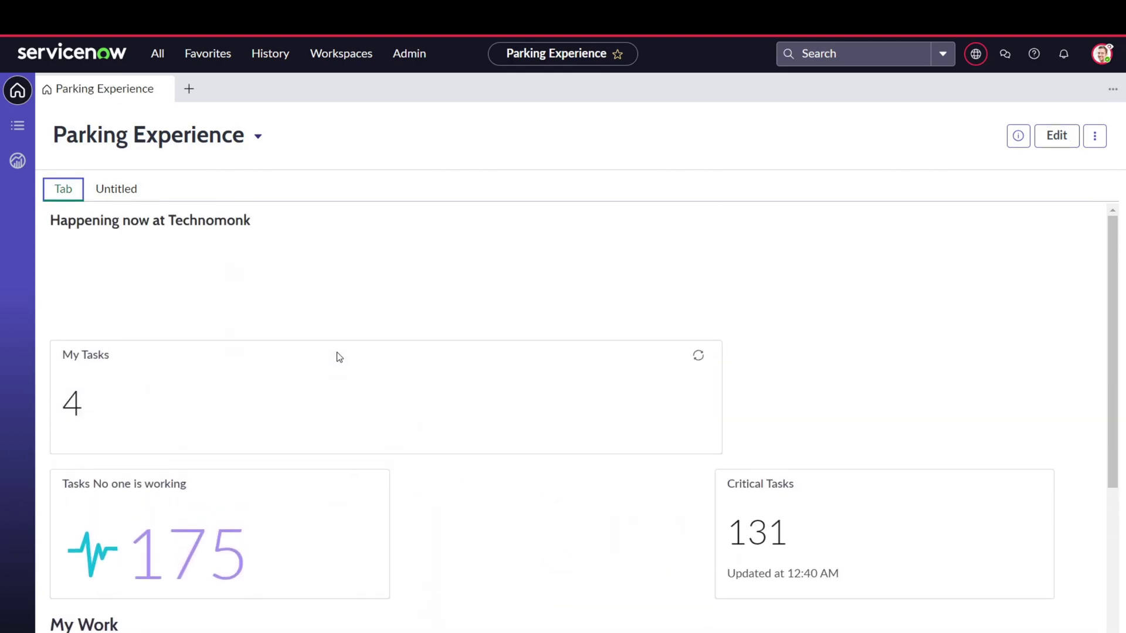
pyautogui.click(114, 203)
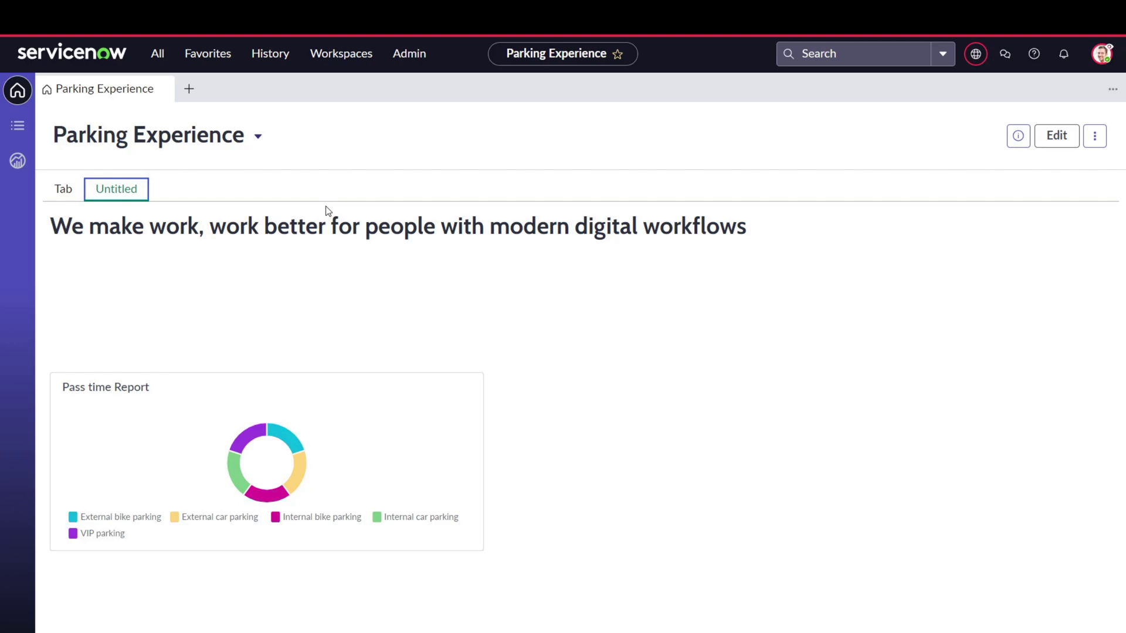
# Examine the dashboard's sharing options, including the field for granting access, and close them without sharing
pyautogui.click(1089, 136)
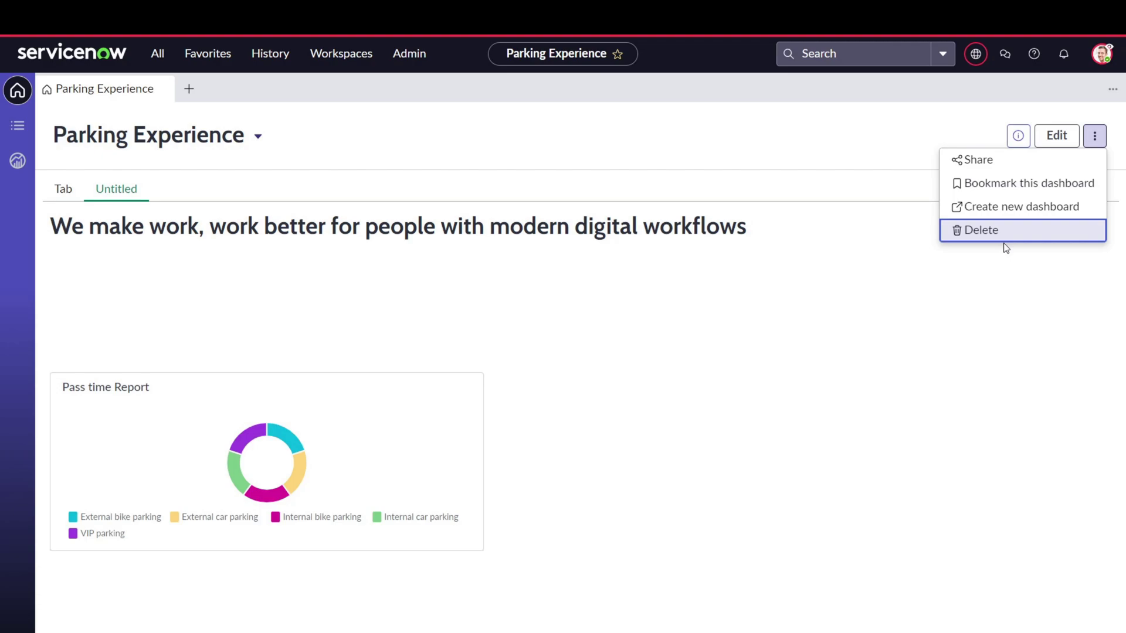
pyautogui.click(999, 165)
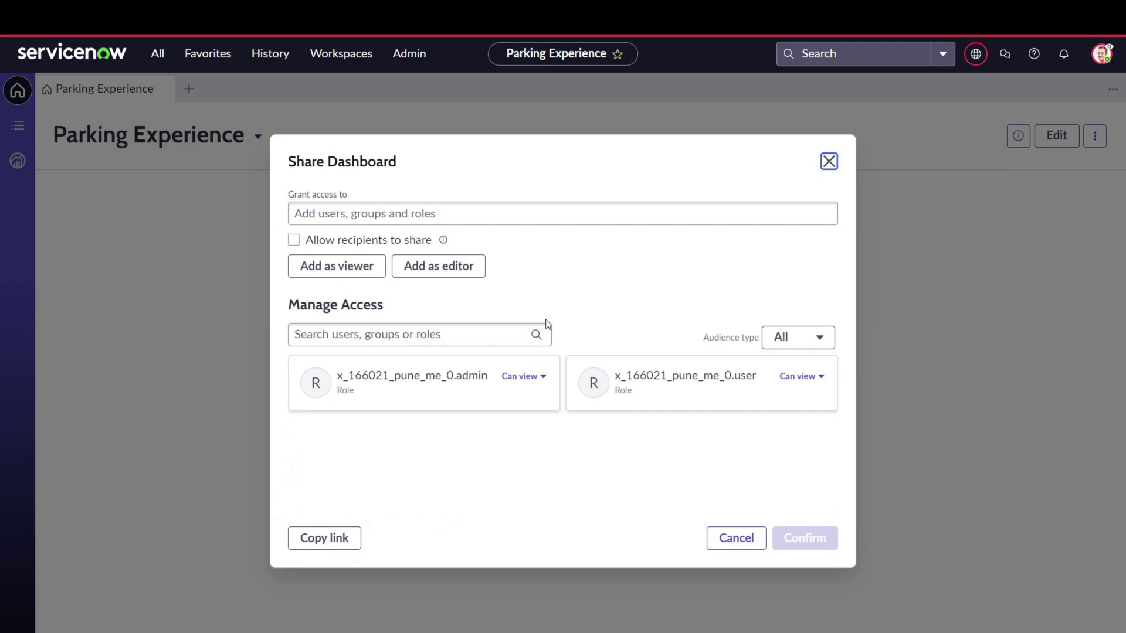
pyautogui.click(409, 215)
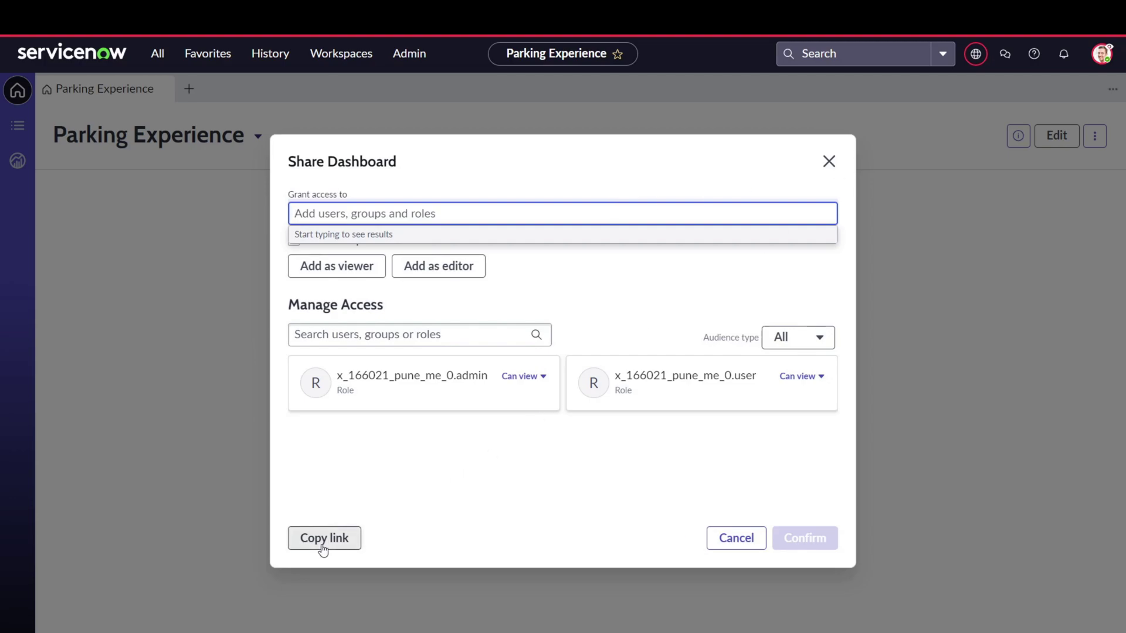
pyautogui.click(829, 161)
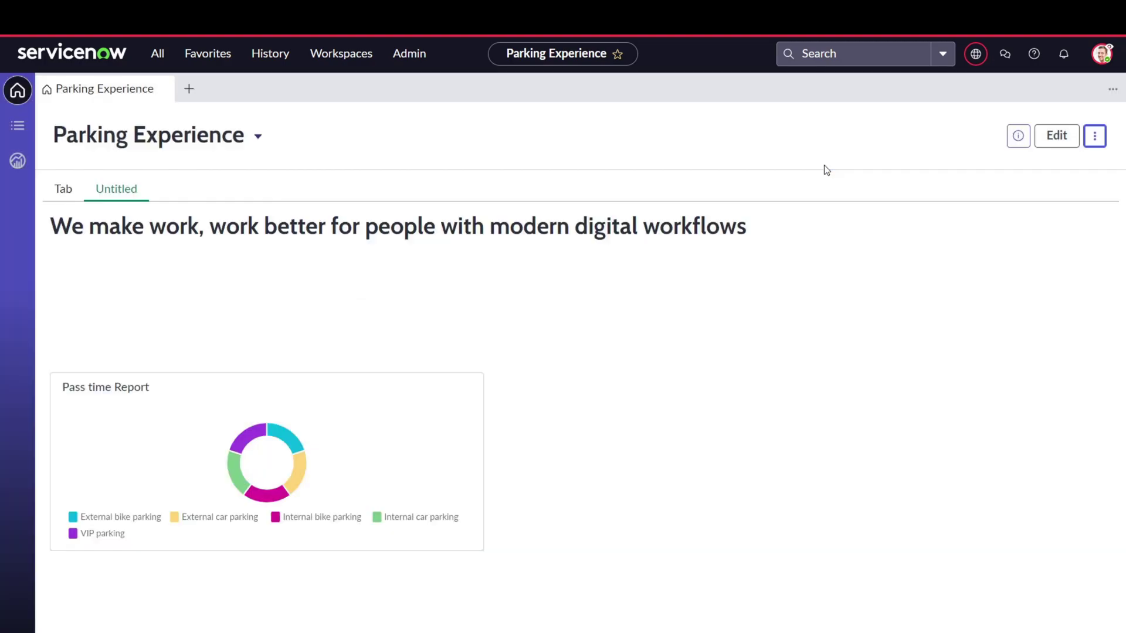